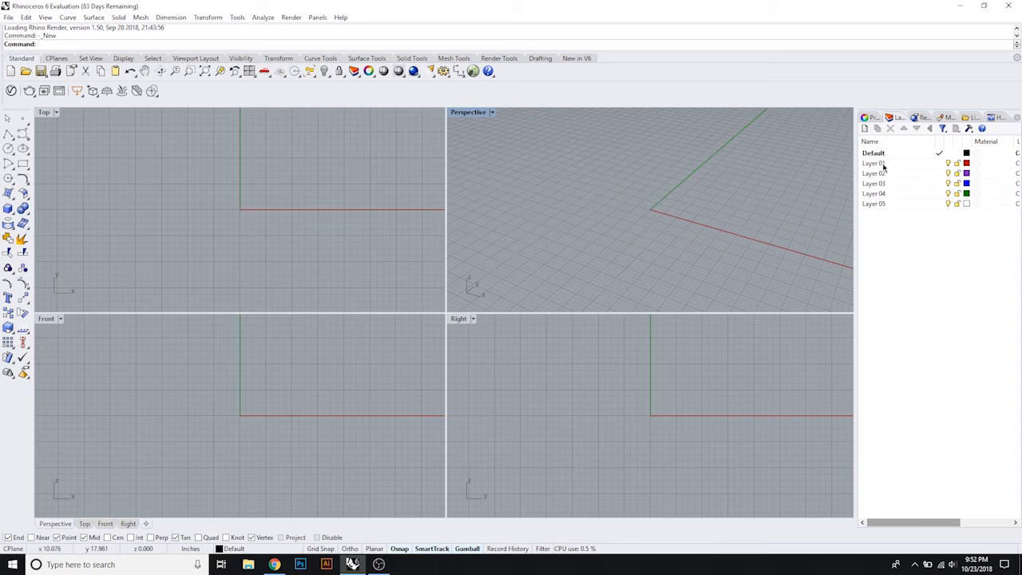
# Step: Rename Layer 01 as Object
pyautogui.doubleClick(874, 163)
pyautogui.click(876, 169)
pyautogui.click(875, 163)
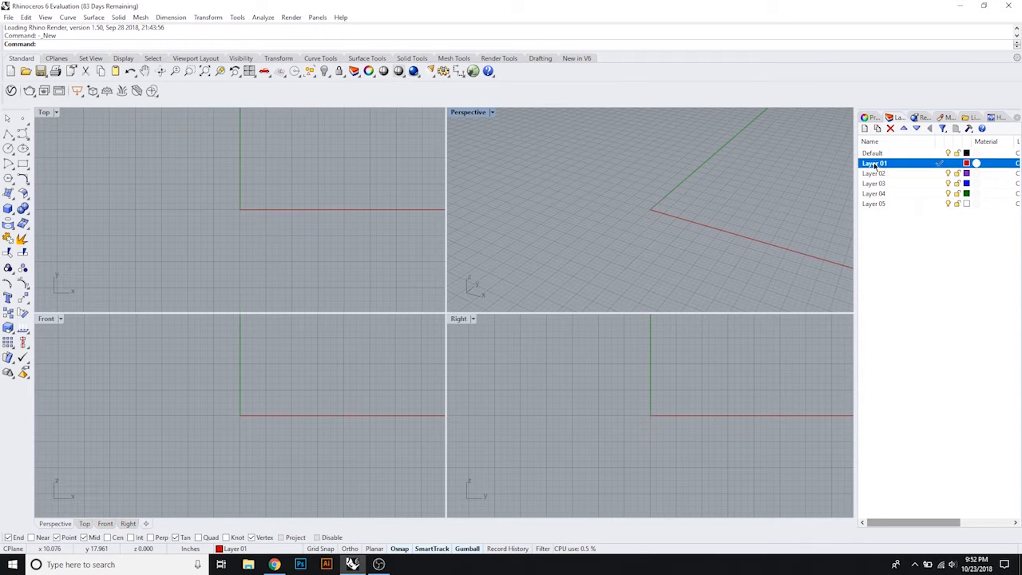
pyautogui.rightClick(875, 163)
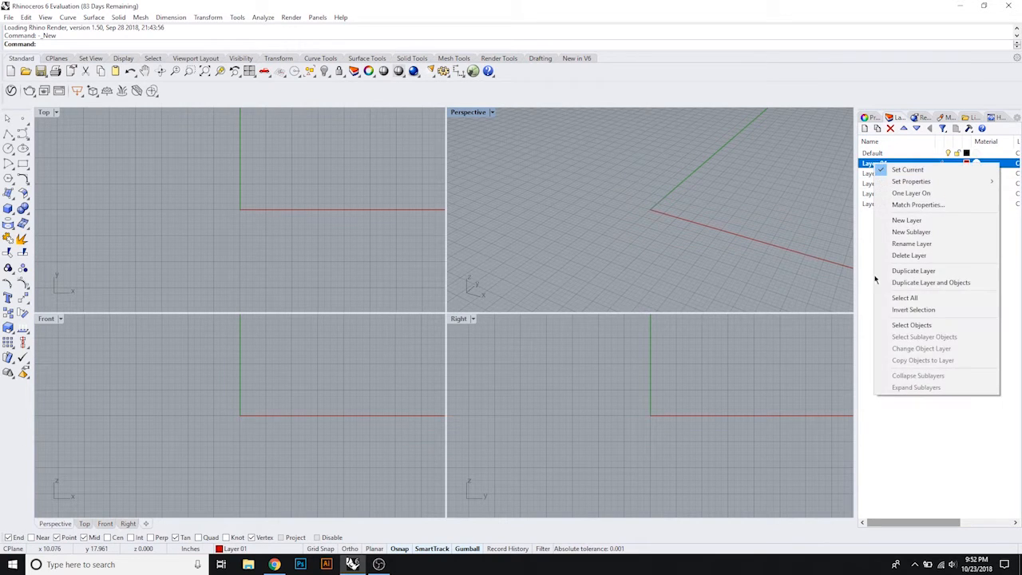
pyautogui.click(916, 244)
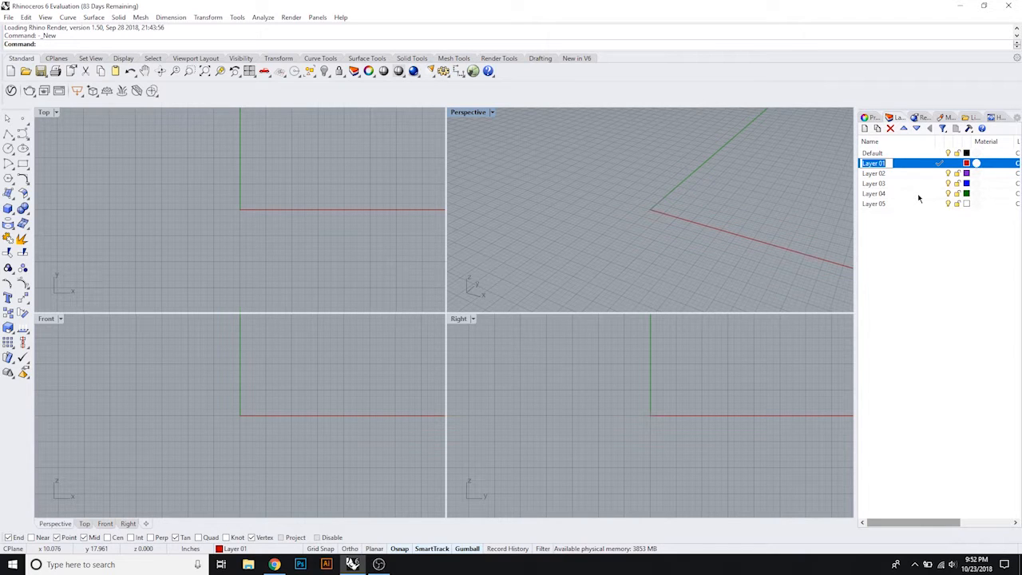
pyautogui.write('Object')
pyautogui.press('Return')
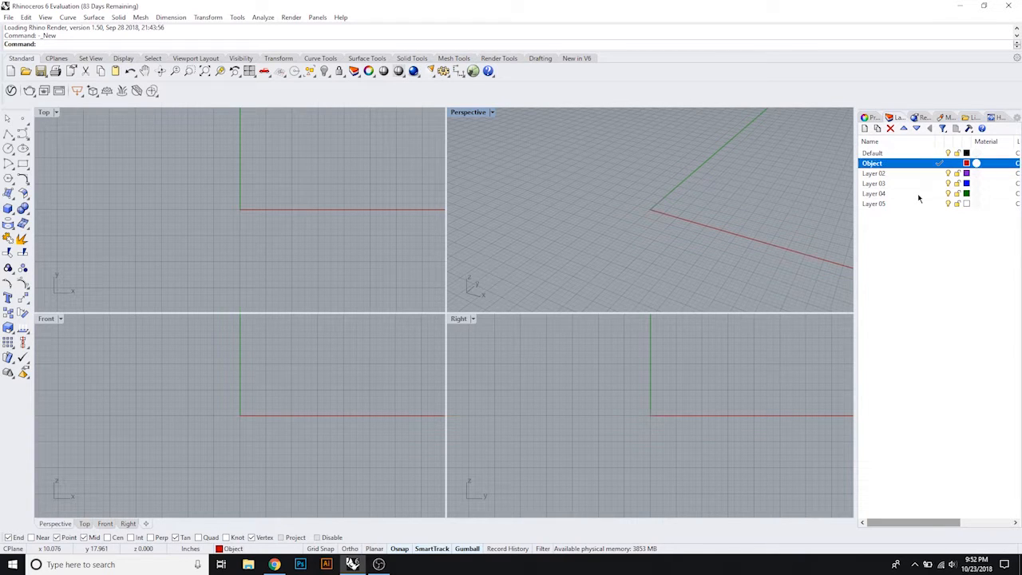
# Step: Rename Layer 02 as Dowel and Layer 03 as Cut Sheet
pyautogui.doubleClick(876, 173)
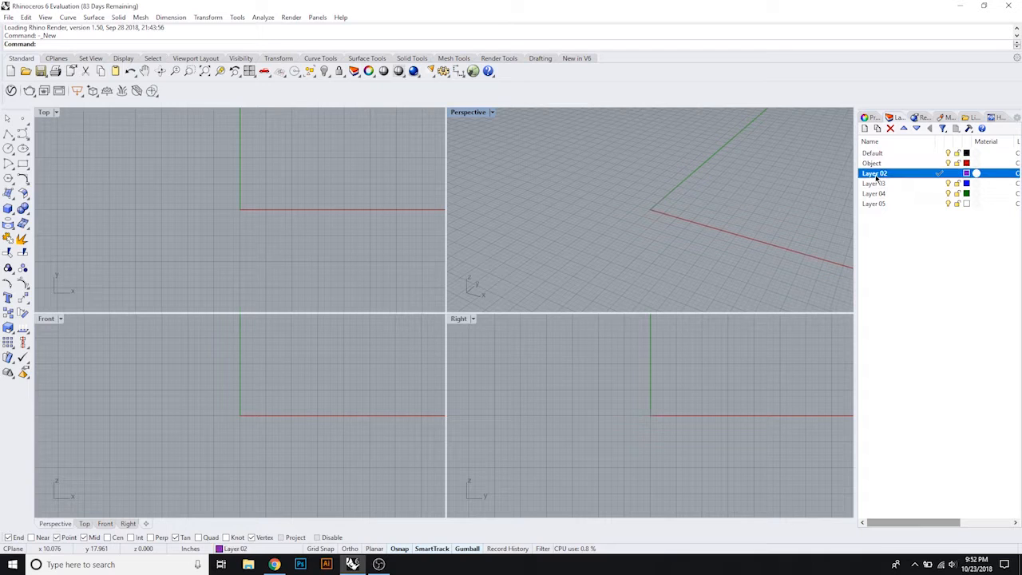
pyautogui.write('Dowel')
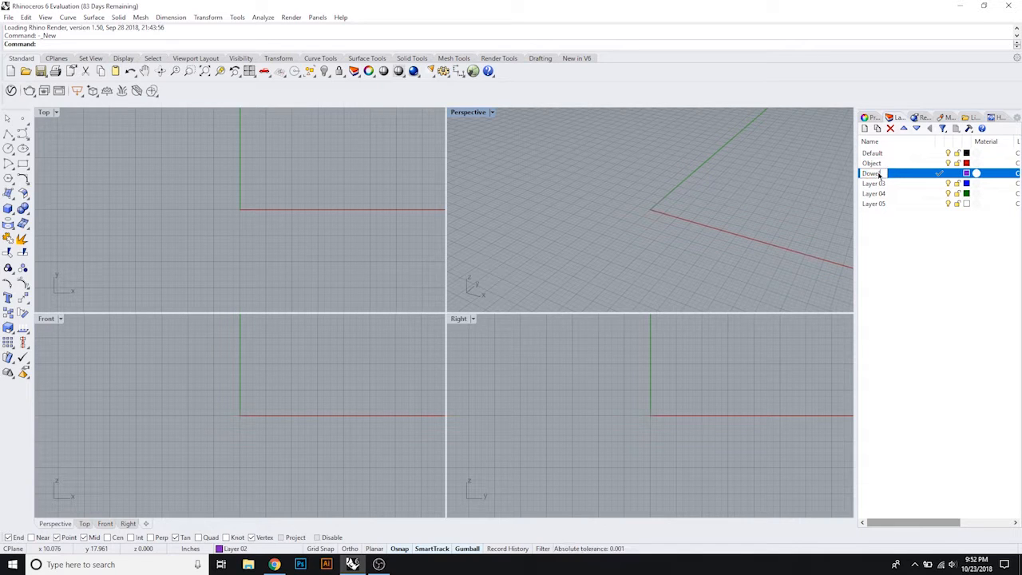
pyautogui.press('Return')
pyautogui.doubleClick(876, 184)
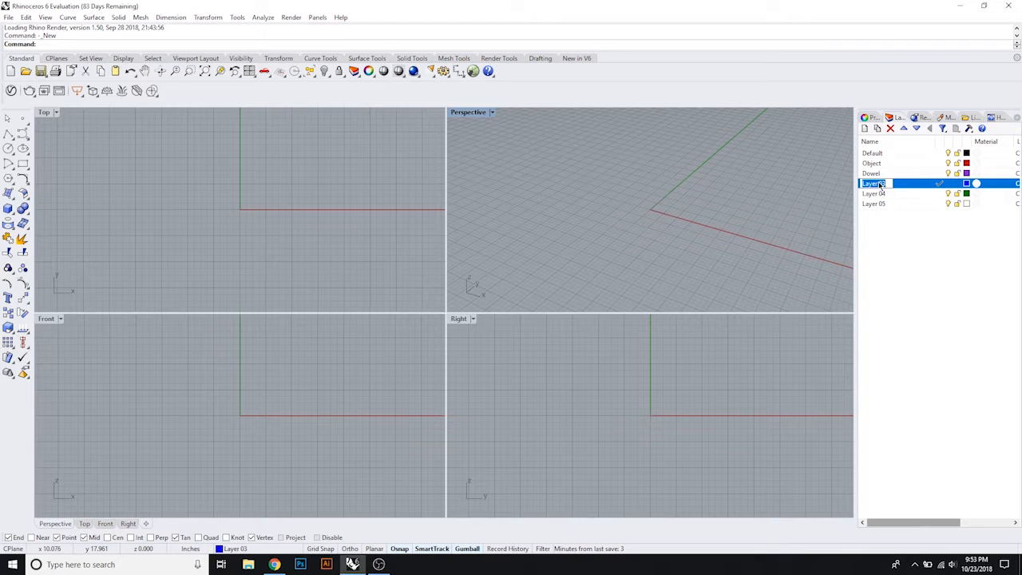
pyautogui.write('Cut Sheet')
pyautogui.press('Return')
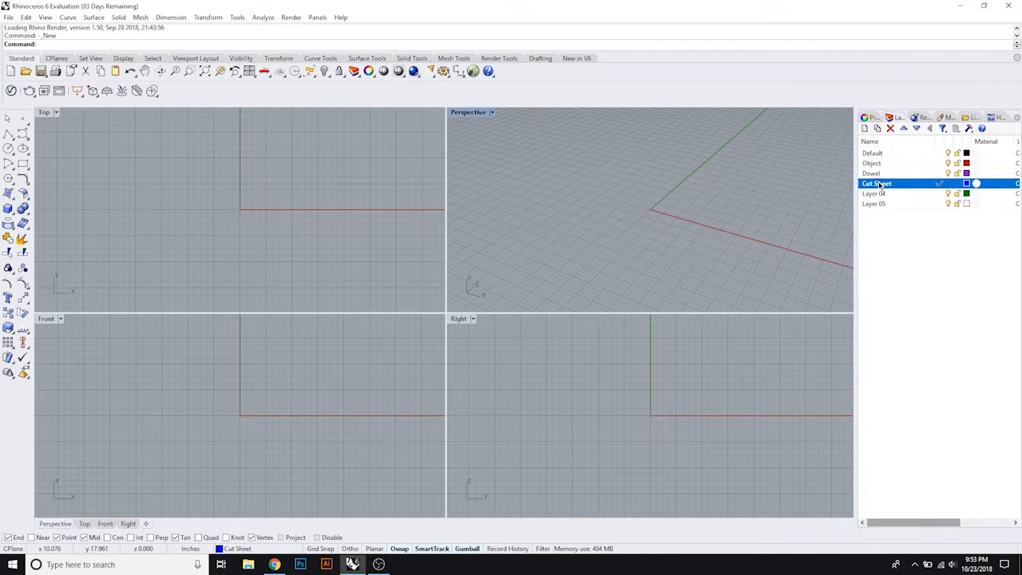
pyautogui.click(872, 163)
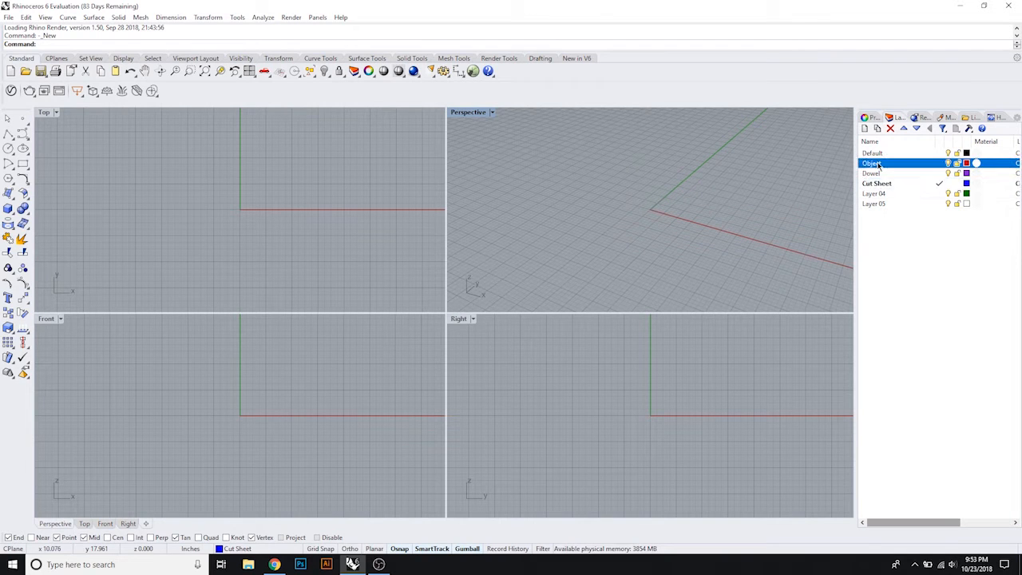
pyautogui.click(877, 174)
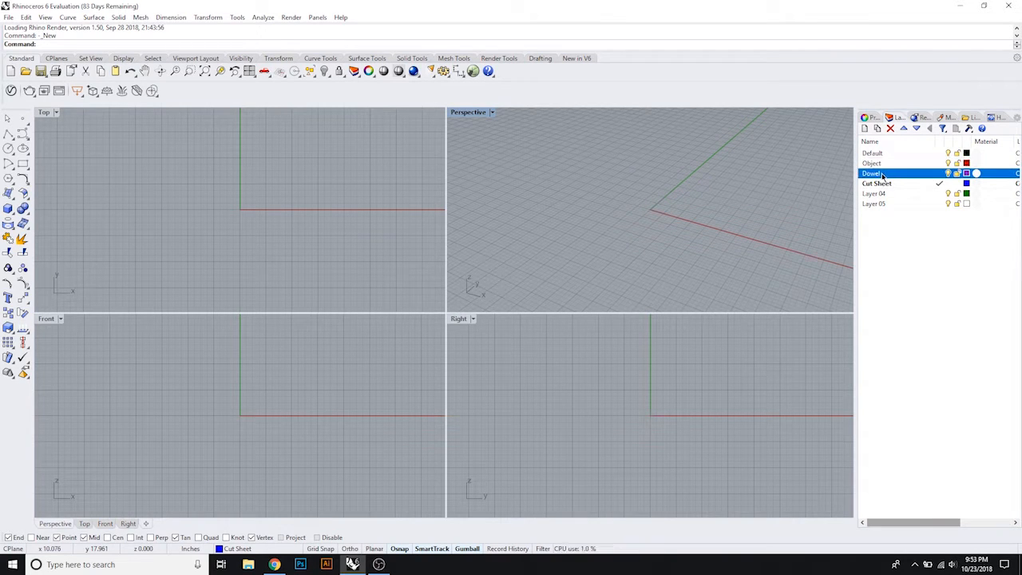
pyautogui.click(882, 185)
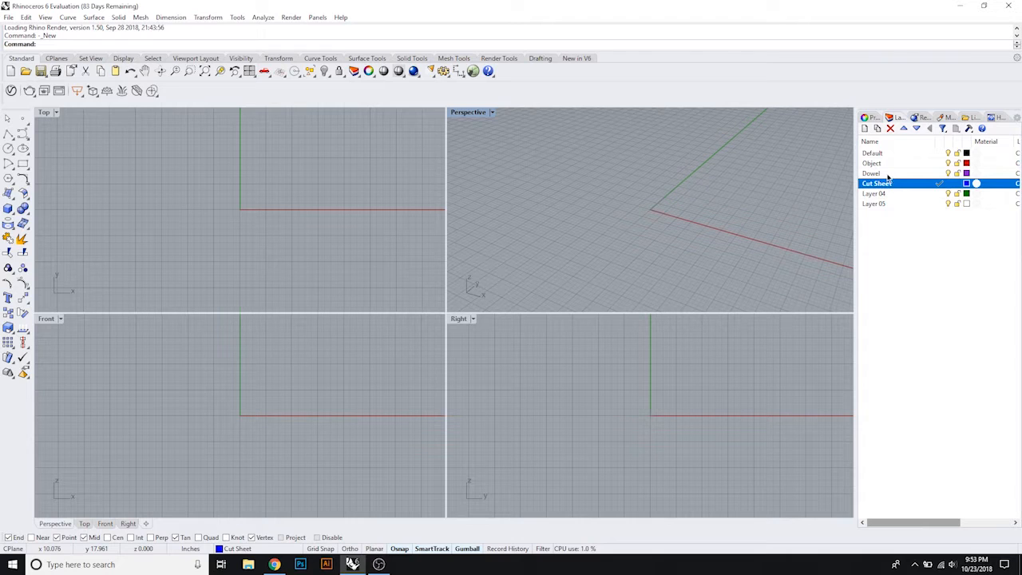
# Step: Add three new sublayers under the Object layer
pyautogui.click(871, 164)
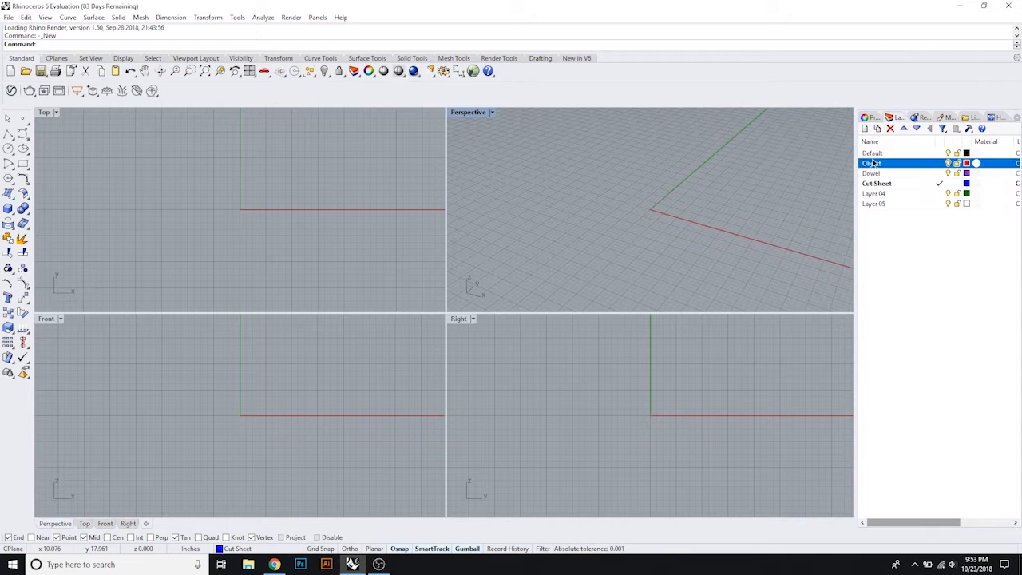
pyautogui.click(876, 128)
pyautogui.click(865, 129)
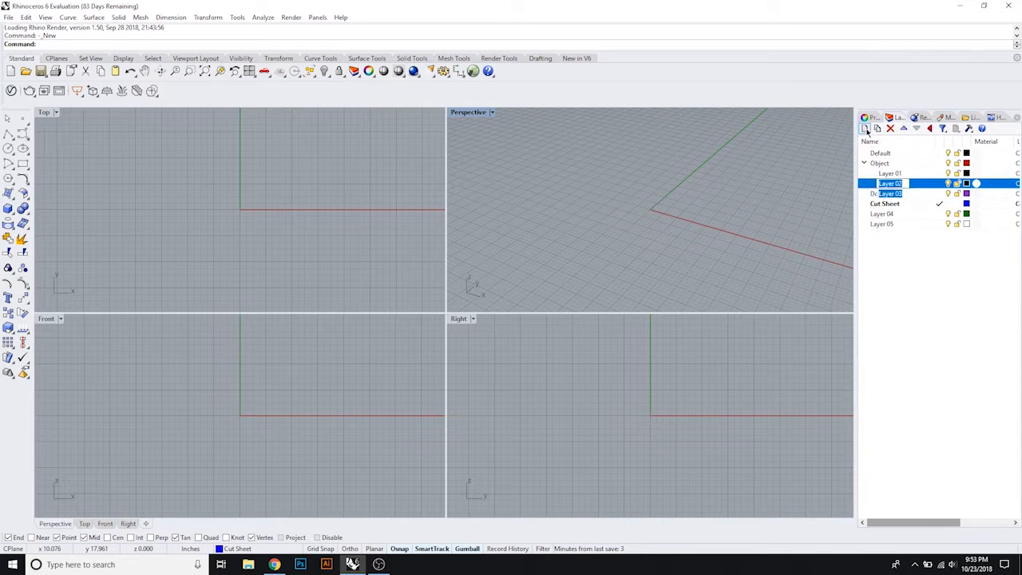
pyautogui.click(865, 128)
# Step: Rename the first two sublayers of the Object layer as Srf and Polysurface
pyautogui.doubleClick(891, 174)
pyautogui.click(892, 174)
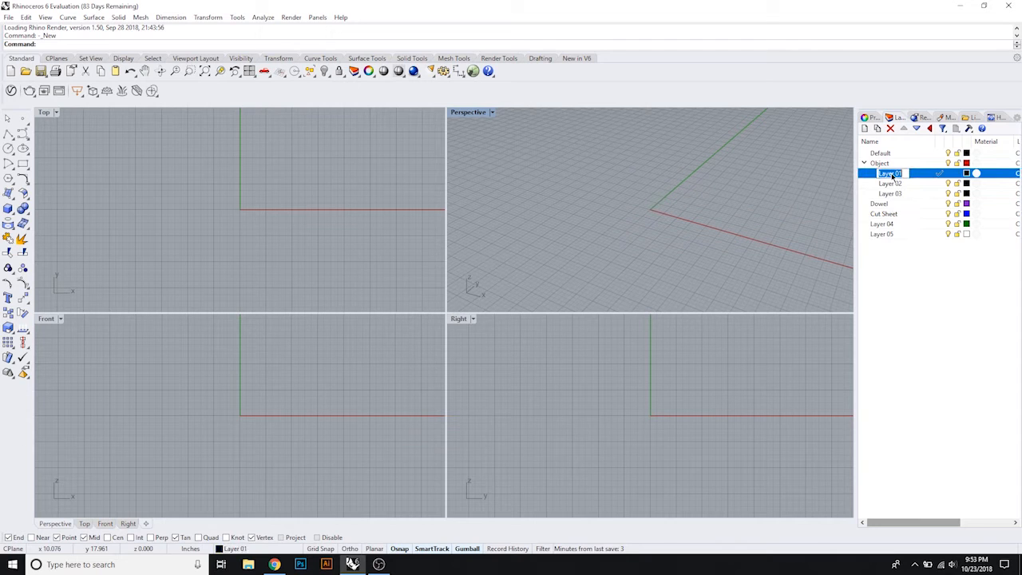
pyautogui.write('St')
pyautogui.press('Return')
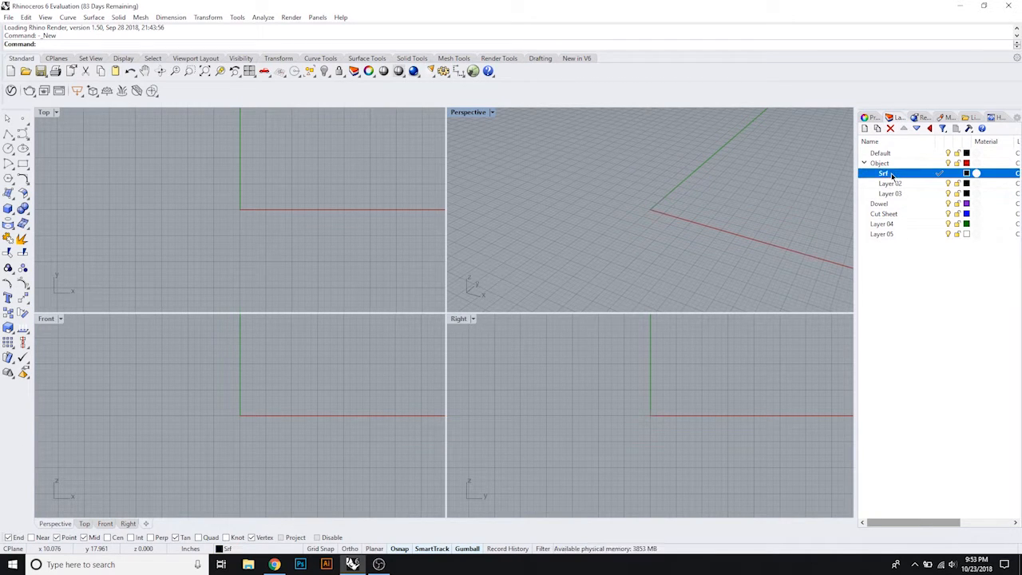
pyautogui.click(891, 183)
pyautogui.click(891, 184)
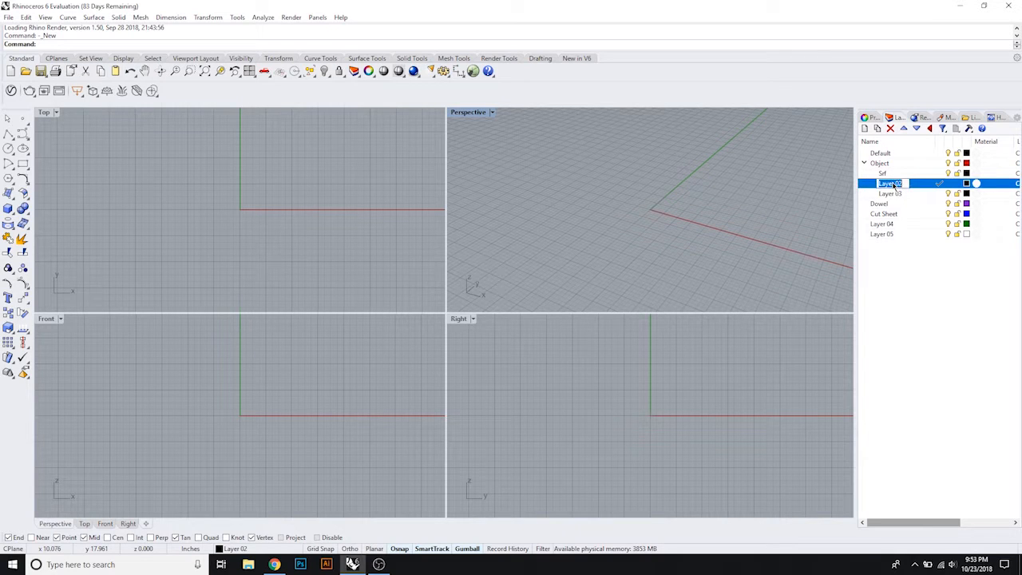
pyautogui.write('Pol')
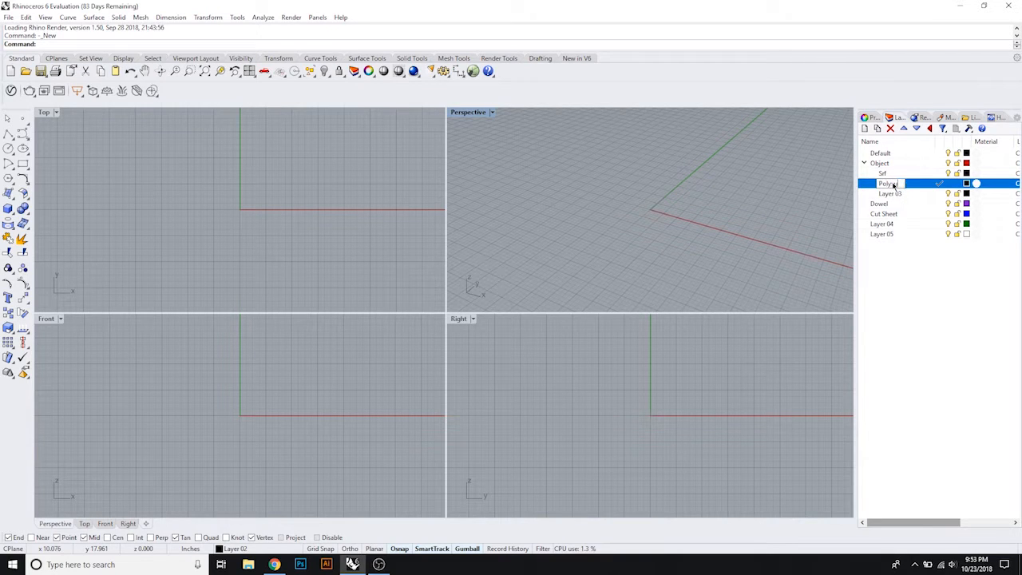
pyautogui.write('ysurface')
pyautogui.press('Return')
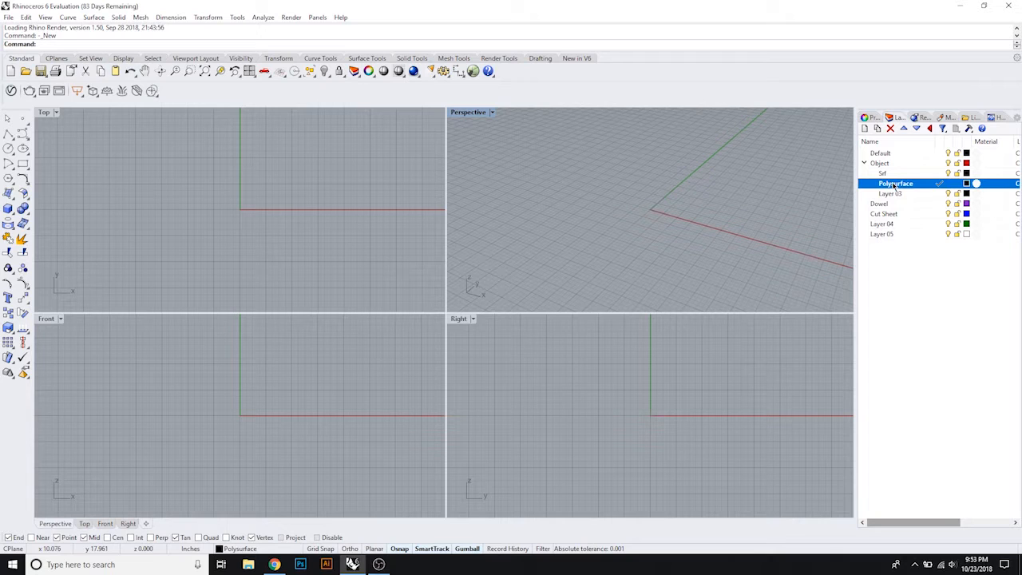
# Step: Rename the third sublayer of Object as Curves and move it above Srf, to the top of the sublayers
pyautogui.click(895, 194)
pyautogui.click(895, 195)
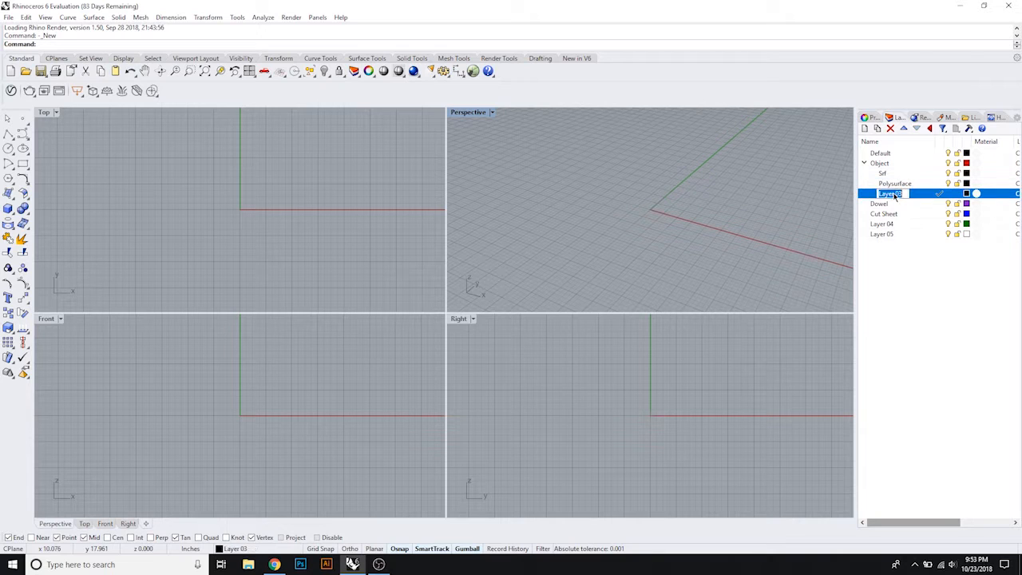
pyautogui.write('Curves')
pyautogui.press('Return')
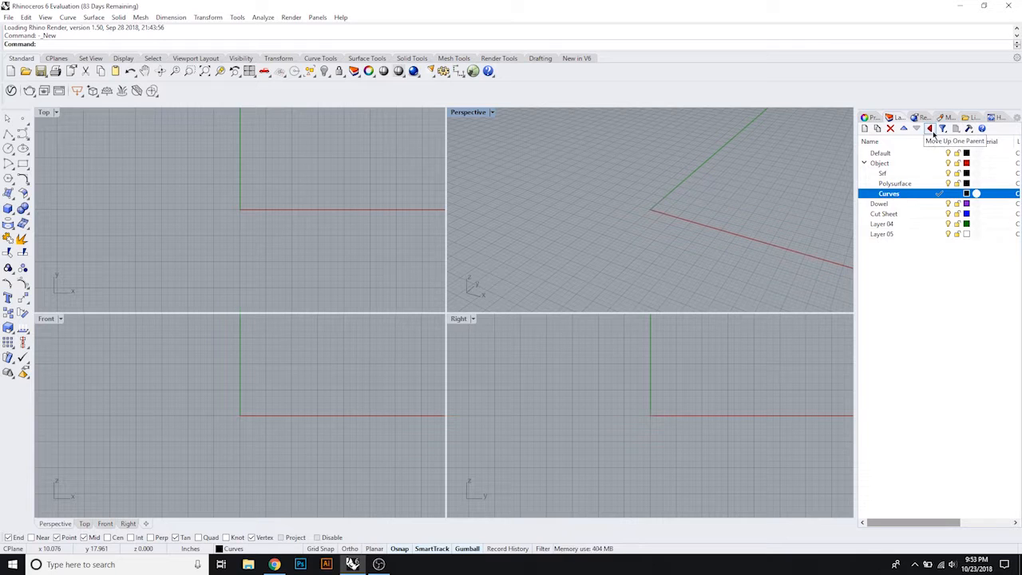
pyautogui.click(904, 128)
pyautogui.click(904, 129)
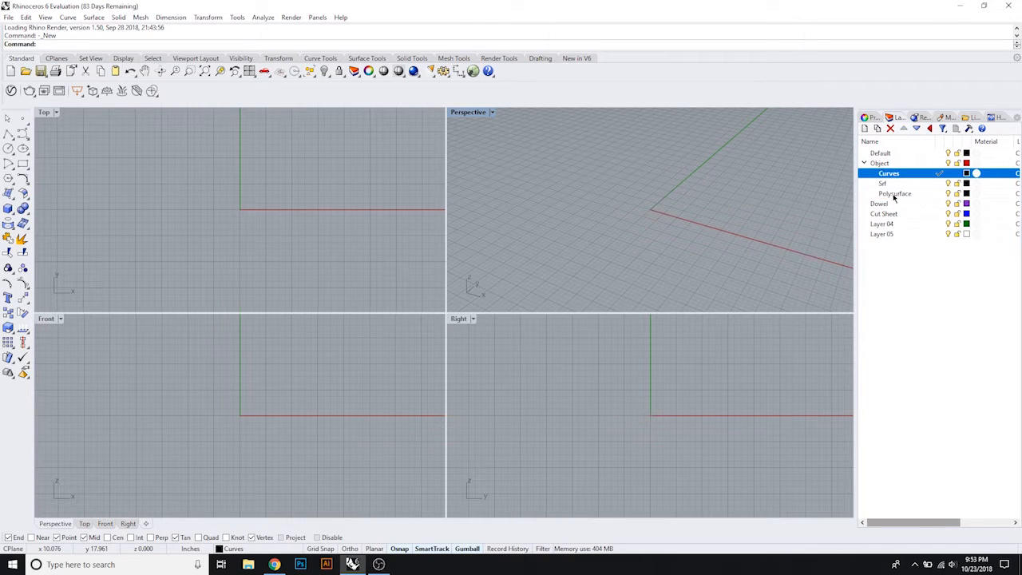
# Step: Add a Contours sublayer to the Object layer, directly below Polysurface
pyautogui.click(895, 195)
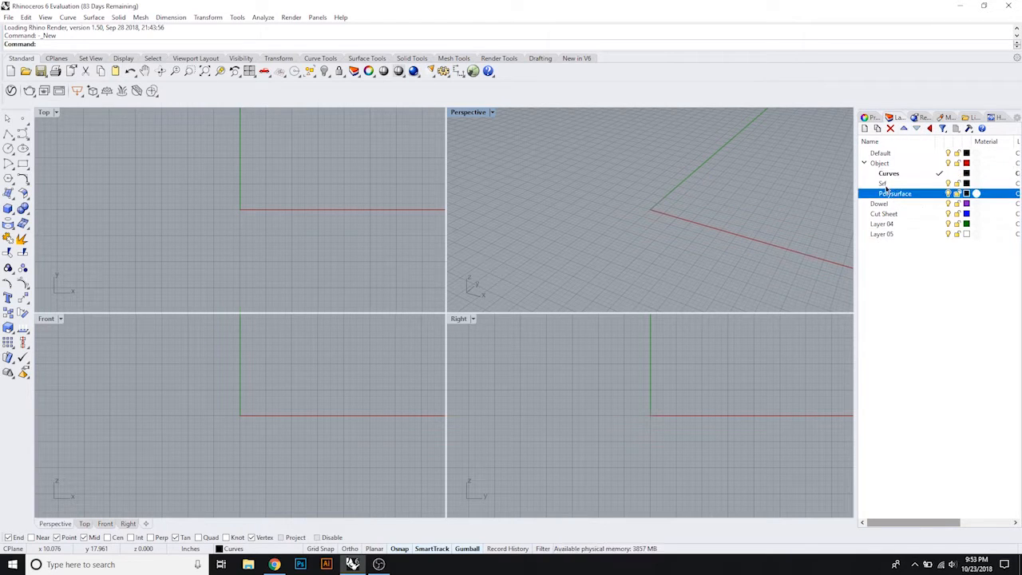
pyautogui.click(864, 128)
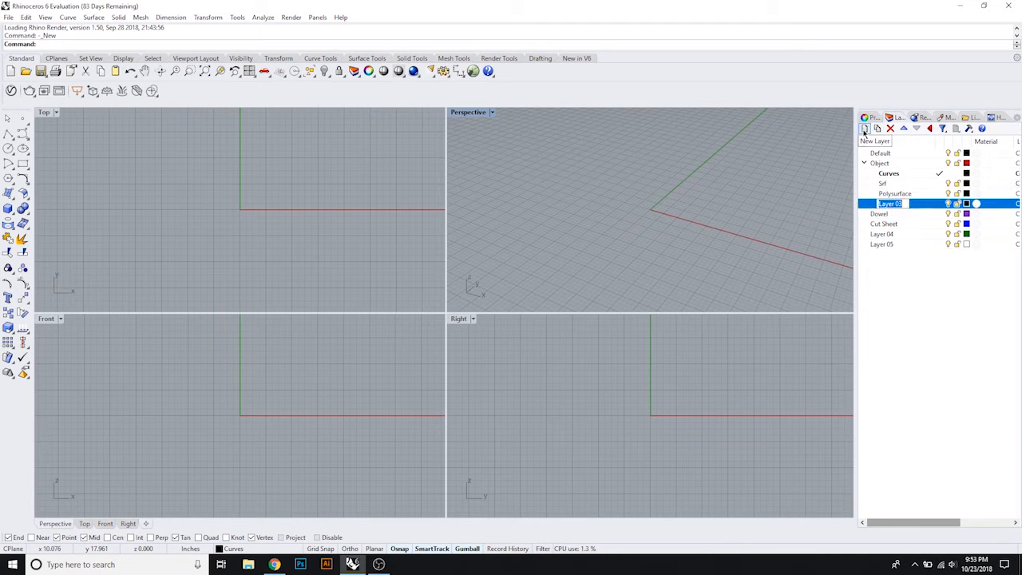
pyautogui.write('Contours')
pyautogui.press('Return')
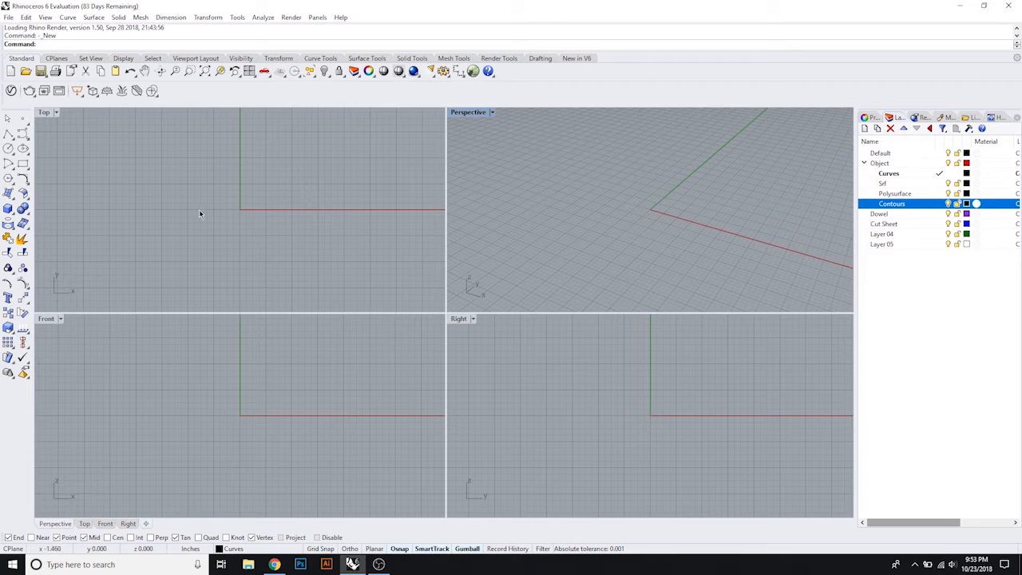
# Step: Draw a small, nearly square rectangle around the origin in the Top view
pyautogui.click(22, 163)
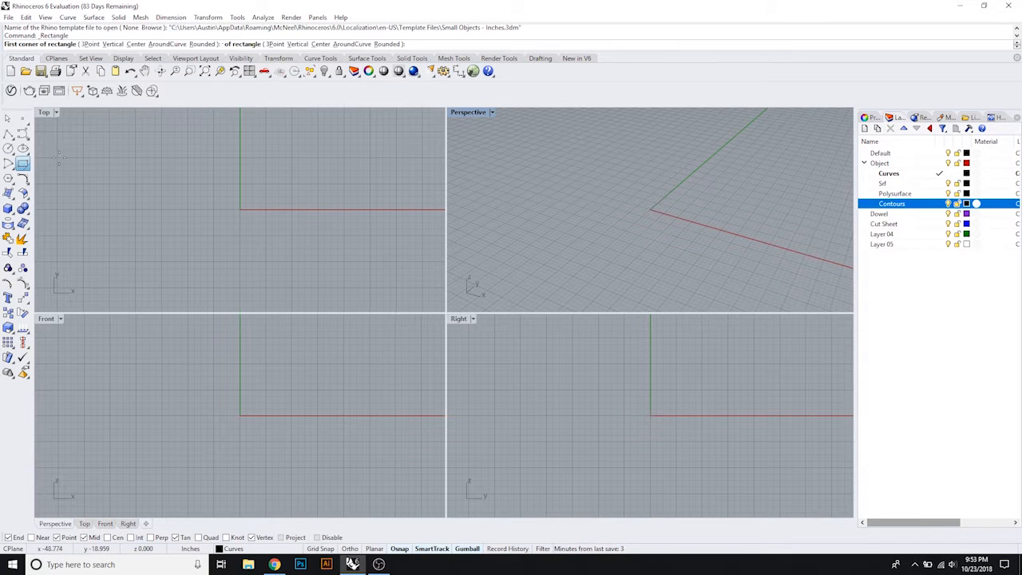
pyautogui.click(214, 191)
pyautogui.click(289, 263)
pyautogui.scroll(-2, 290, 248)
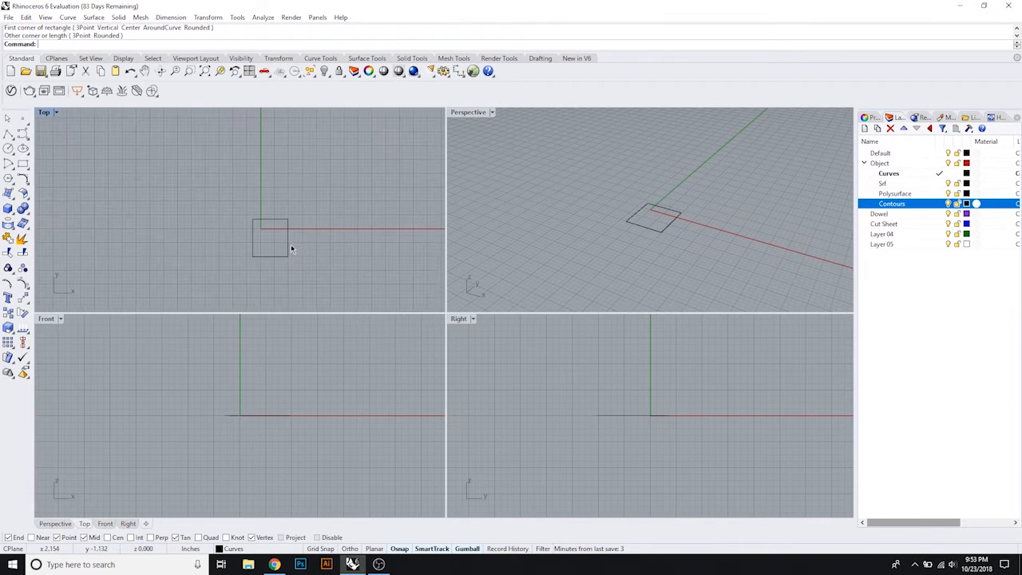
# Step: Copy the rectangle straight up in the Front view, placing the copy about 9 inches above the original
pyautogui.click(652, 232)
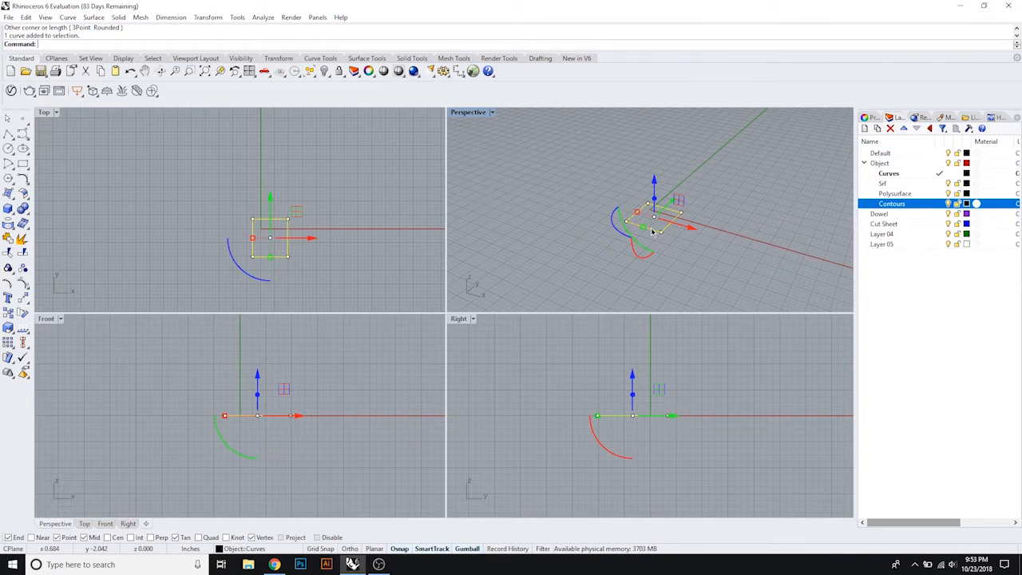
pyautogui.write('CO')
pyautogui.press('Return')
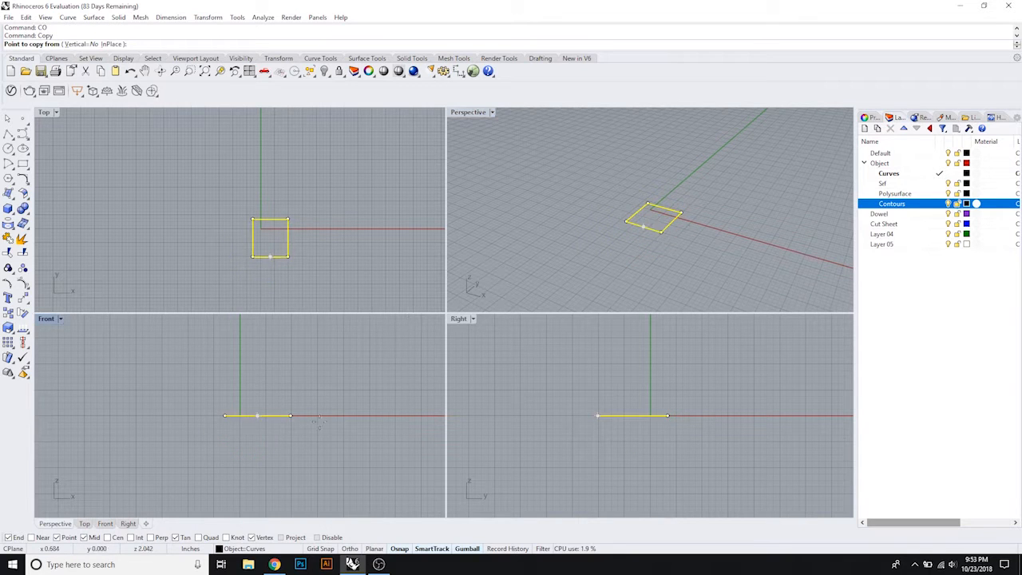
pyautogui.moveTo(318, 421); pyautogui.dragTo(355, 451, button='right')
pyautogui.click(298, 445)
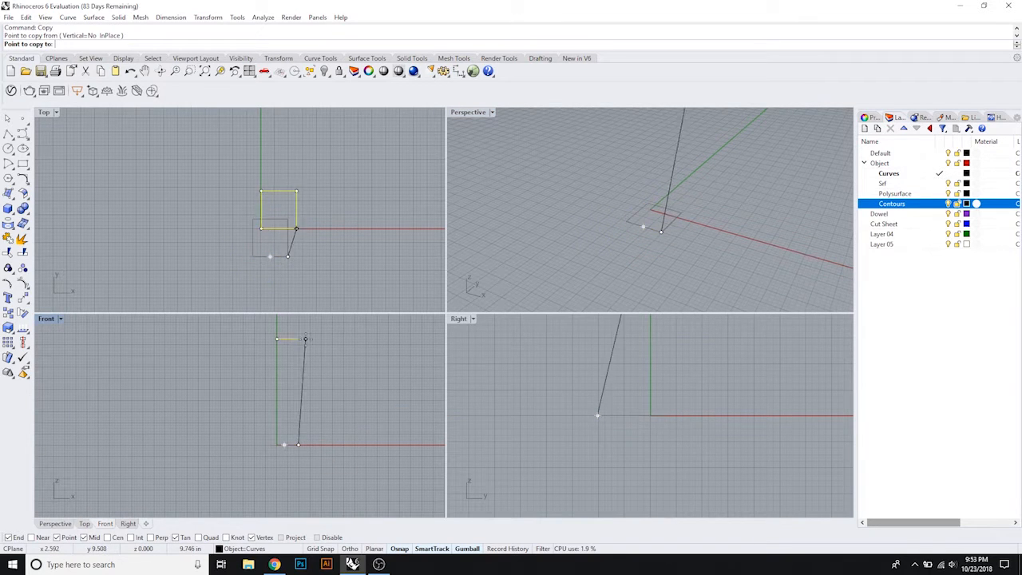
pyautogui.click(301, 345)
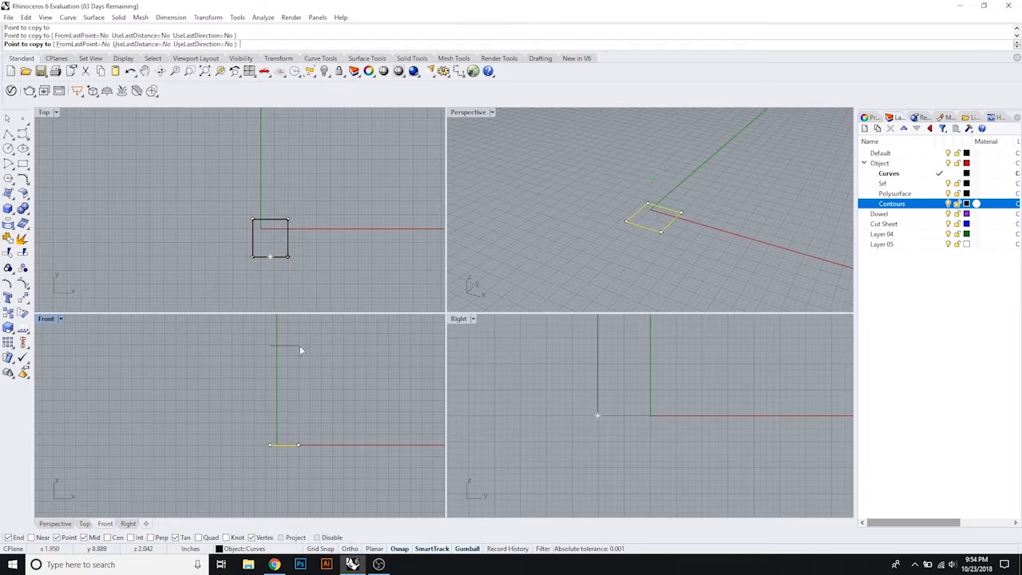
pyautogui.press('Return')
pyautogui.press('Escape')
pyautogui.write('tw')
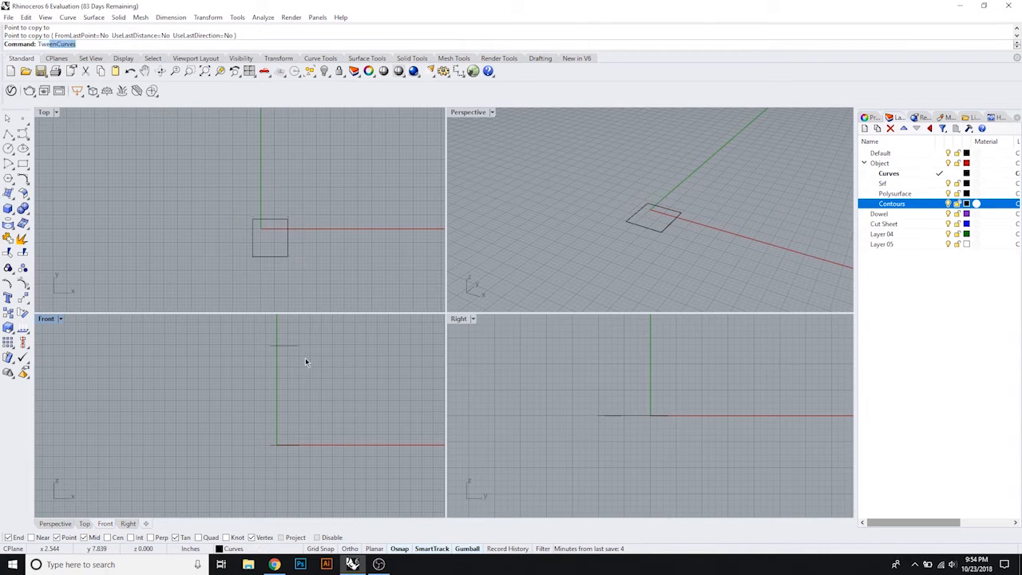
pyautogui.press('Escape')
# Step: Rotate the upper rectangle about 30° counterclockwise in the Top view and stretch it into an elongated shape
pyautogui.click(293, 347)
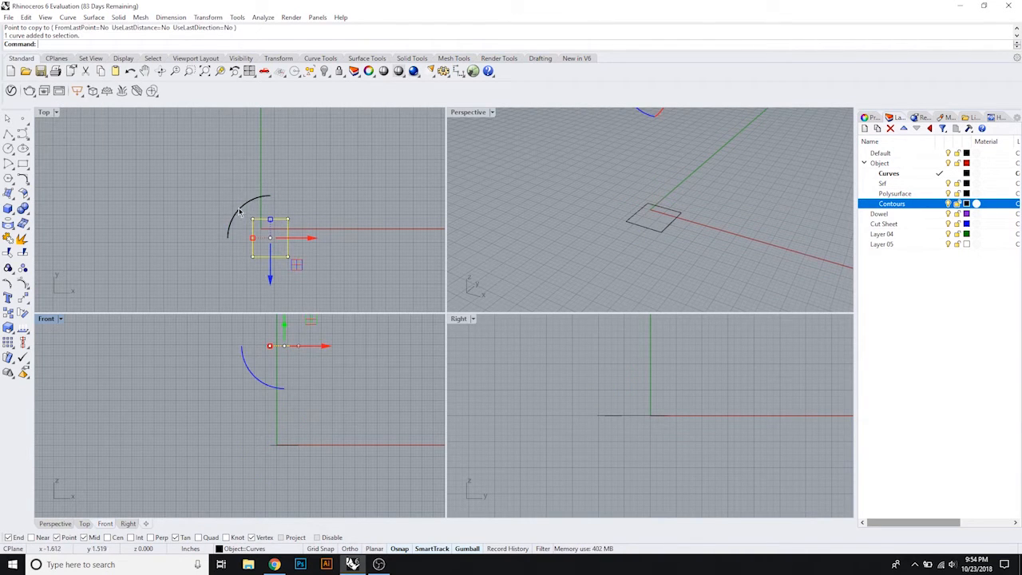
pyautogui.moveTo(240, 211); pyautogui.dragTo(206, 226)
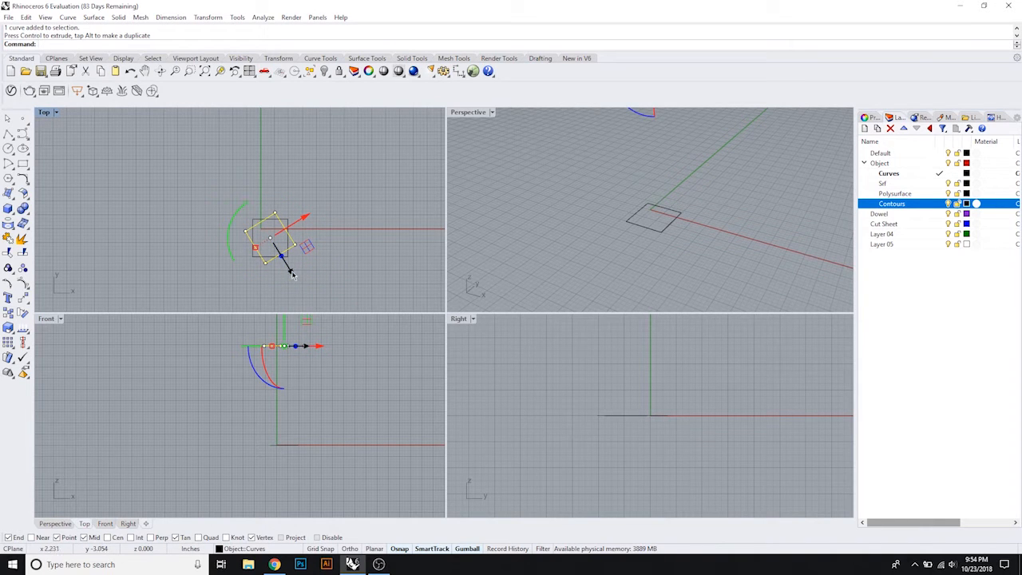
pyautogui.moveTo(292, 274); pyautogui.dragTo(271, 262)
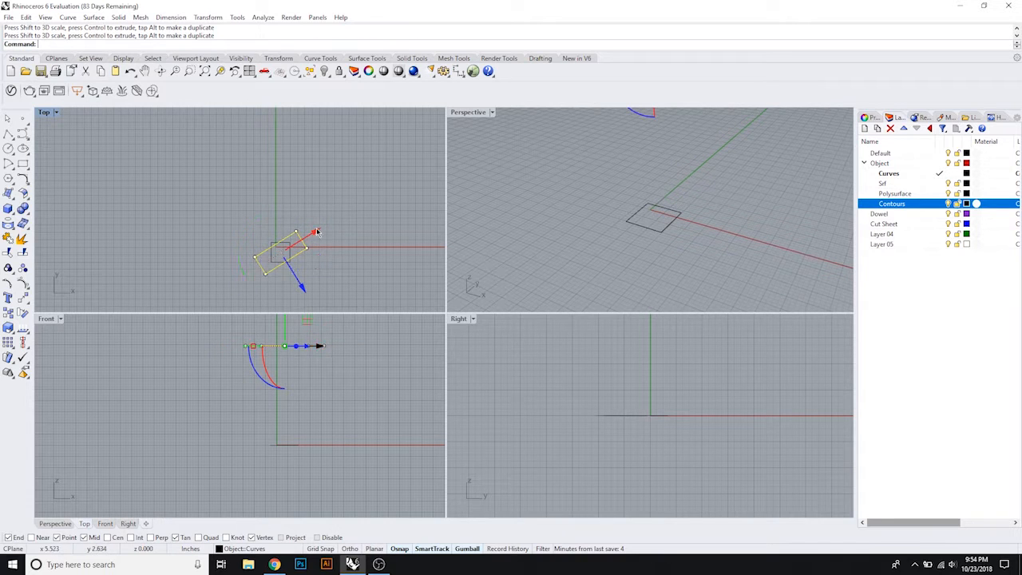
pyautogui.moveTo(317, 231); pyautogui.dragTo(319, 230)
pyautogui.scroll(8, 296, 230)
pyautogui.scroll(-2, 296, 230)
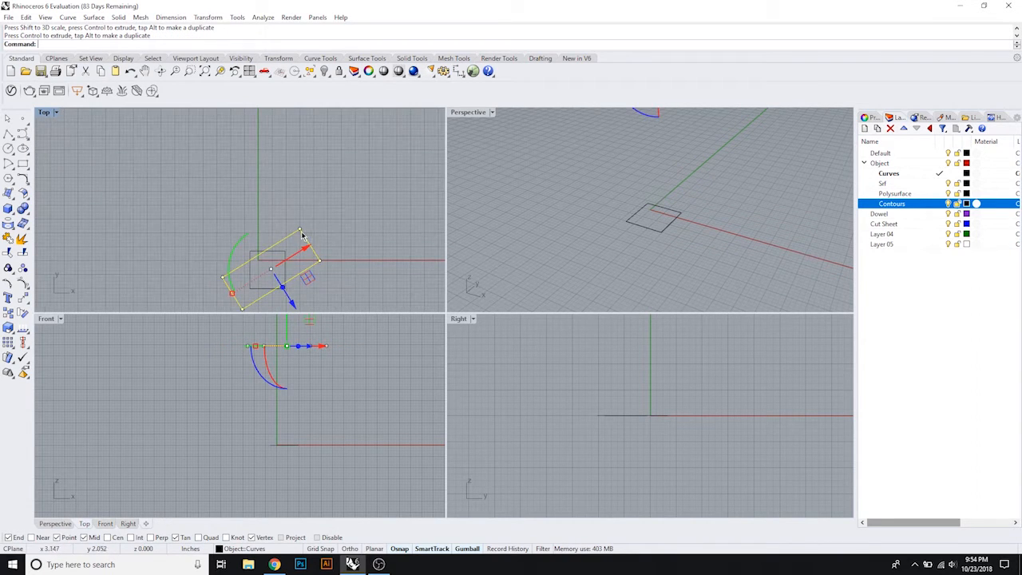
# Step: Pull the topmost corner point of the upper profile inward along Y in the Top view to make its outline irregular
pyautogui.click(300, 231)
pyautogui.moveTo(300, 198); pyautogui.dragTo(306, 211)
pyautogui.press('Escape')
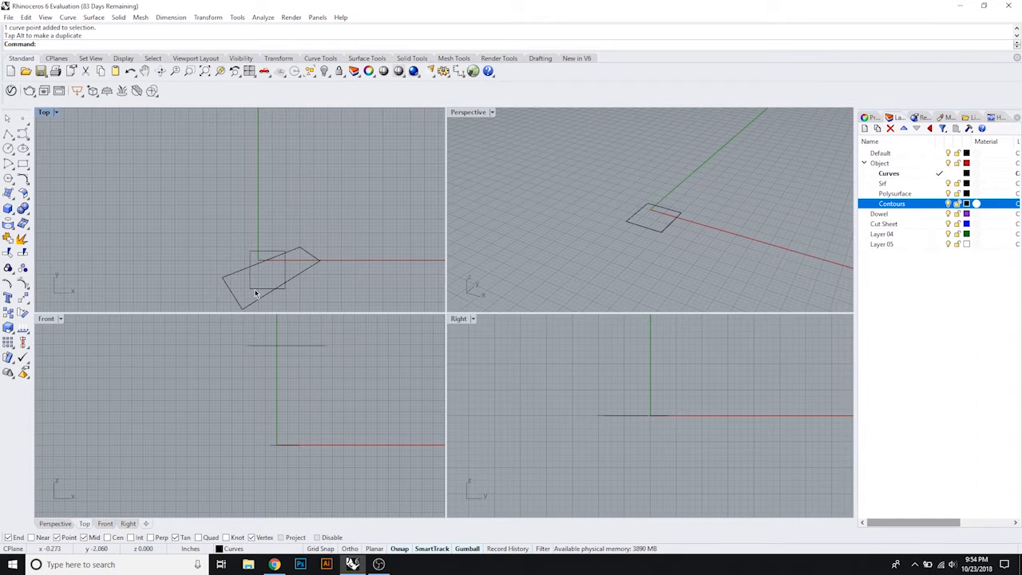
# Step: Reshape the lower profile in the Top view by moving its lower-left corner outward and its upper-right corner upward
pyautogui.click(258, 289)
pyautogui.click(250, 289)
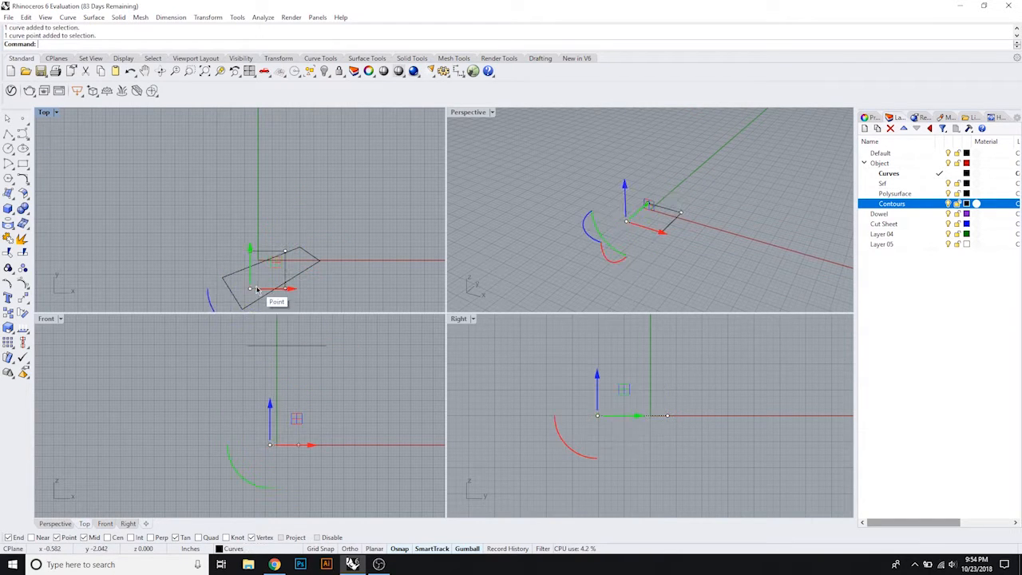
pyautogui.moveTo(256, 289)
pyautogui.mouseDown()
pyautogui.moveTo(254, 301)
pyautogui.moveTo(242, 298)
pyautogui.moveTo(258, 343)
pyautogui.moveTo(242, 298)
pyautogui.mouseUp()
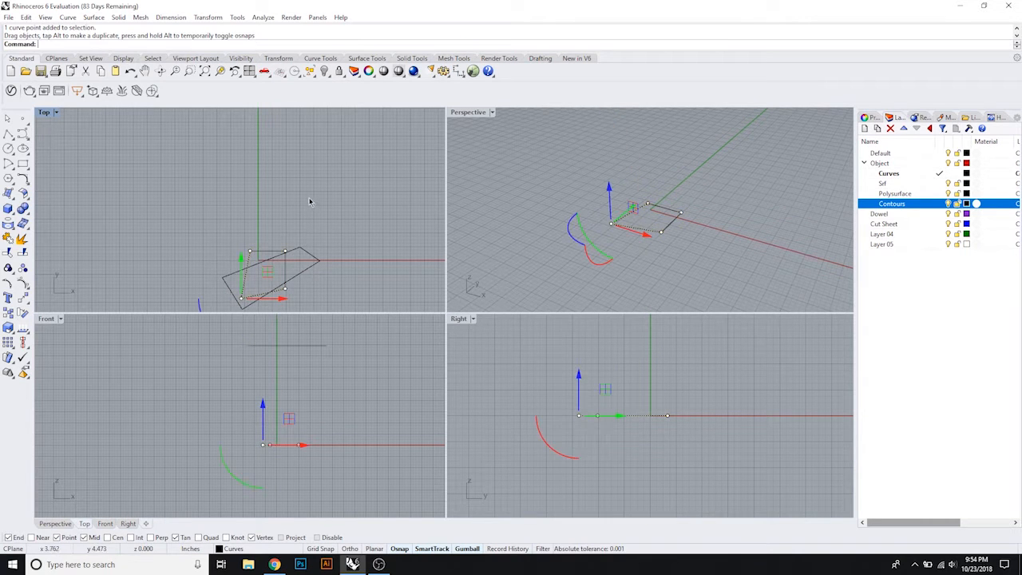
pyautogui.click(286, 252)
pyautogui.moveTo(286, 211); pyautogui.dragTo(287, 197)
pyautogui.click(375, 207)
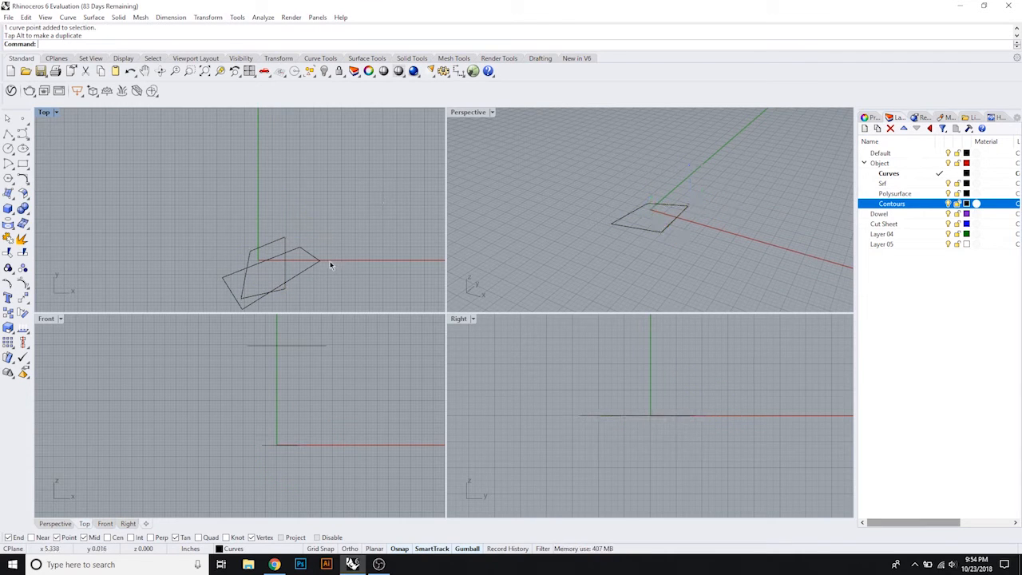
# Step: Create three tween curves between the lower and upper profiles with TweenCurves
pyautogui.moveTo(332, 322); pyautogui.dragTo(262, 498)
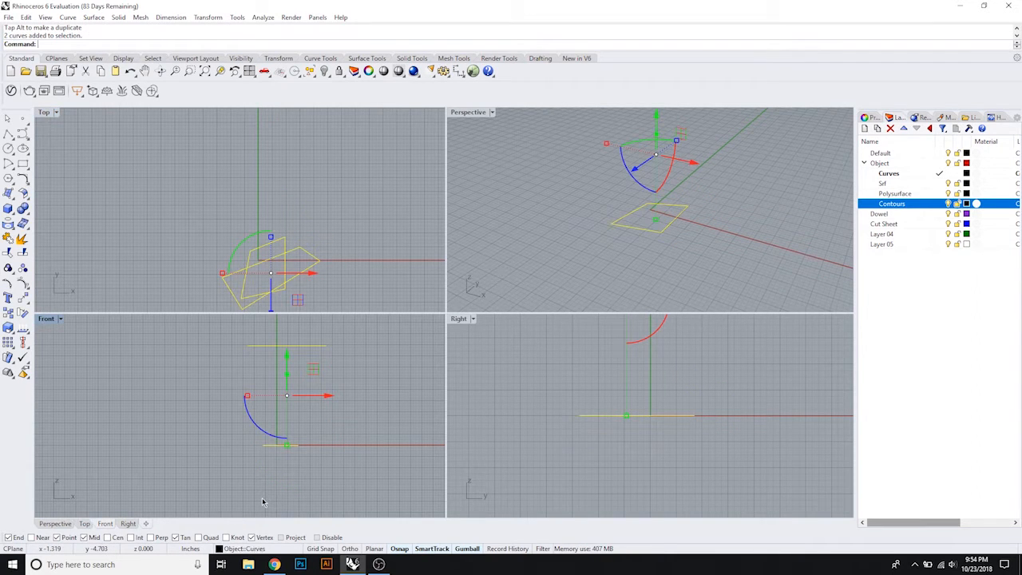
pyautogui.write('tw')
pyautogui.press('Return')
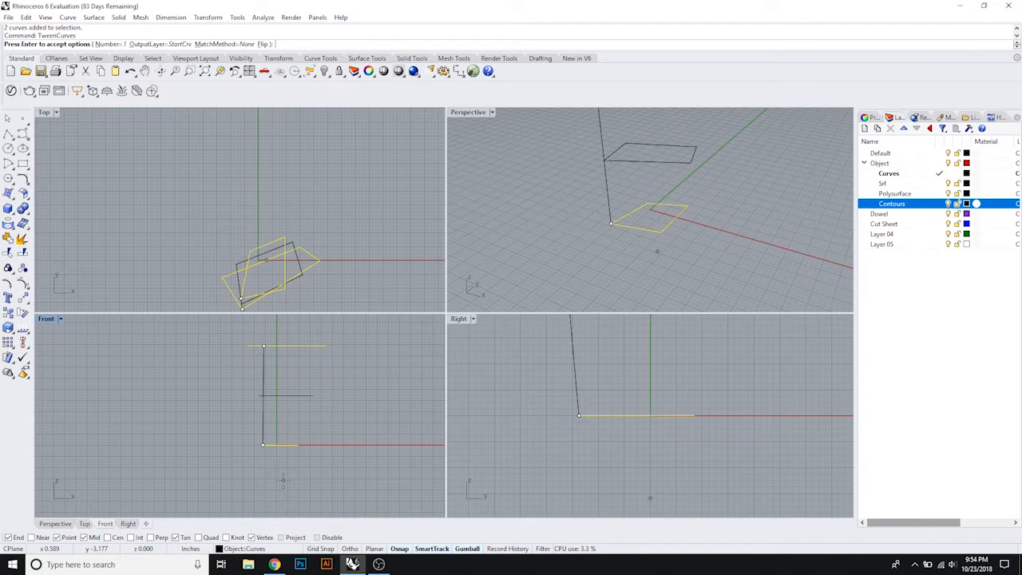
pyautogui.write('4')
pyautogui.press('Return')
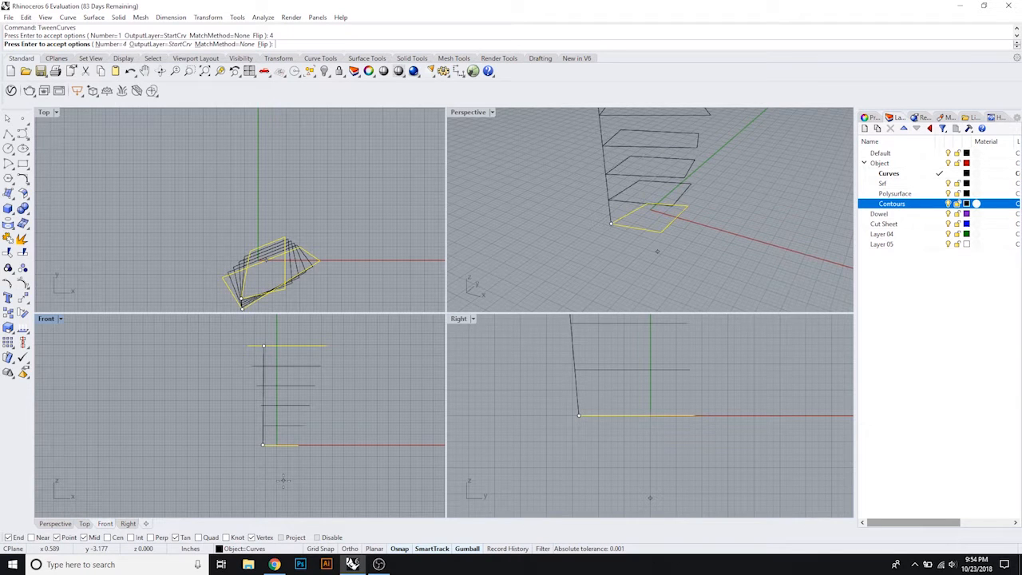
pyautogui.write('3')
pyautogui.press('Return')
pyautogui.press('Return')
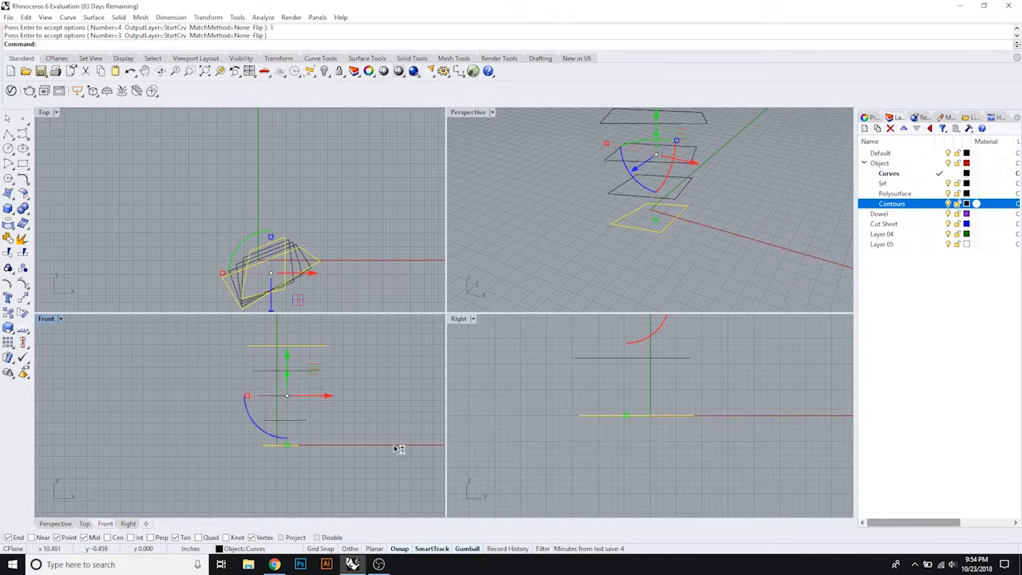
pyautogui.click(373, 406)
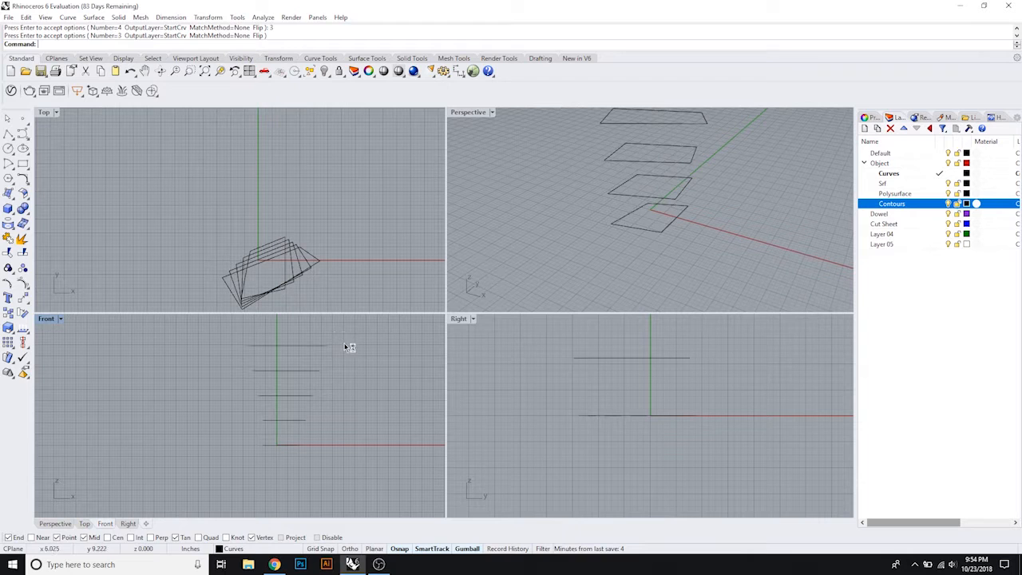
# Step: Measure the distance between the lower and upper profiles in the Front view
pyautogui.write('Distance')
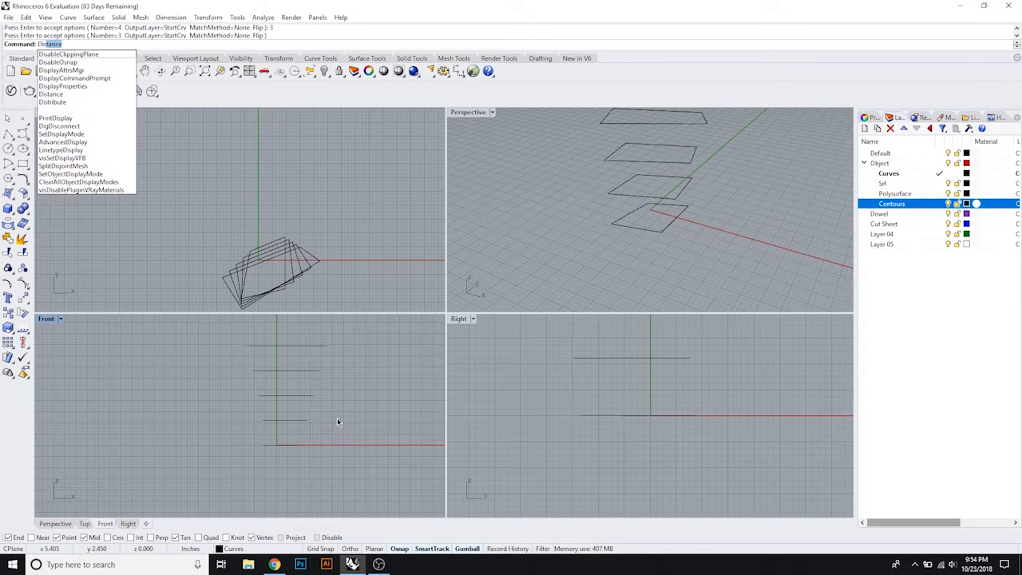
pyautogui.press('Return')
pyautogui.click(266, 445)
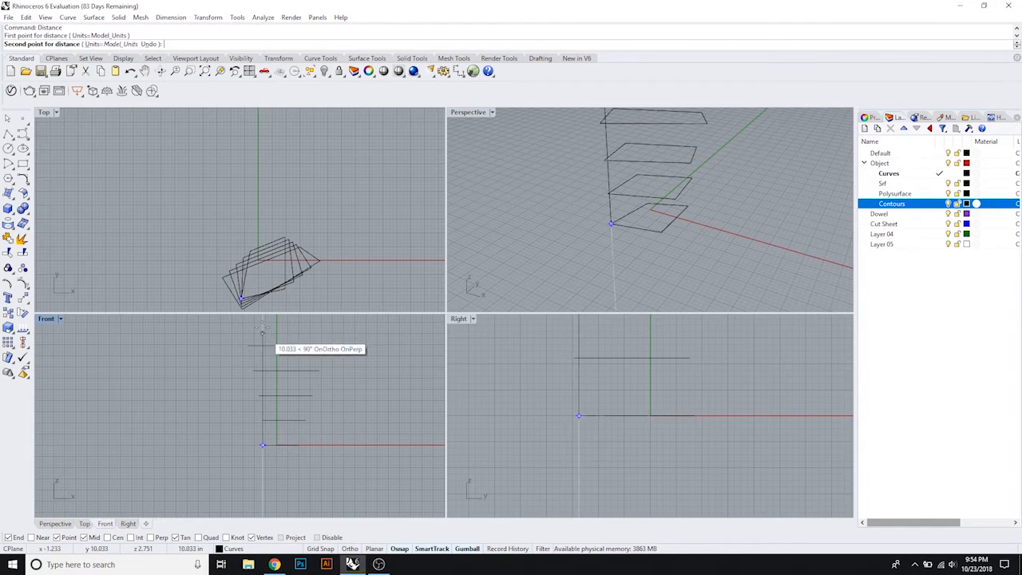
pyautogui.click(271, 349)
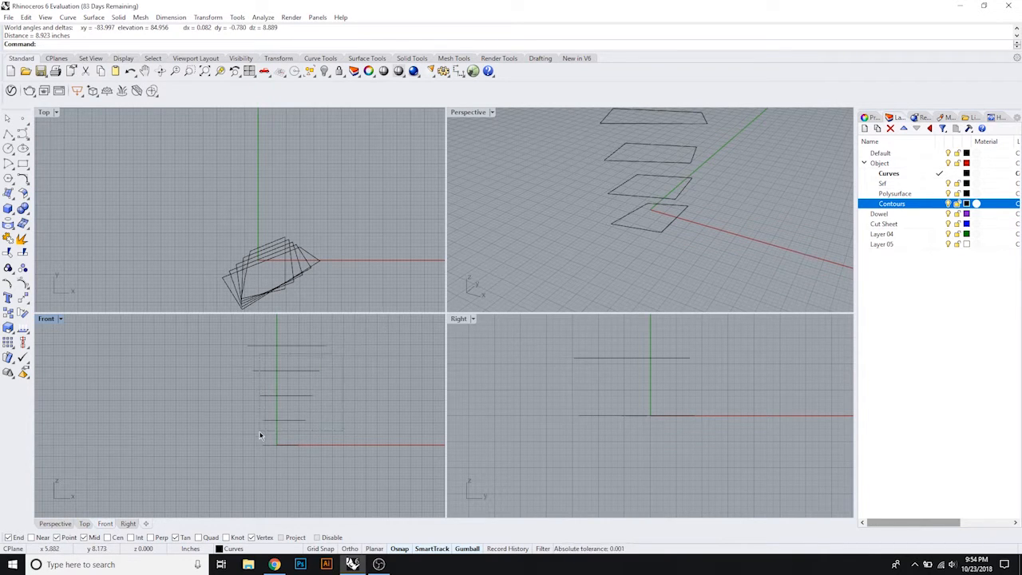
# Step: Delete the three intermediate curves, keeping only the lower and upper profiles
pyautogui.moveTo(260, 436); pyautogui.dragTo(247, 364)
pyautogui.press('Delete')
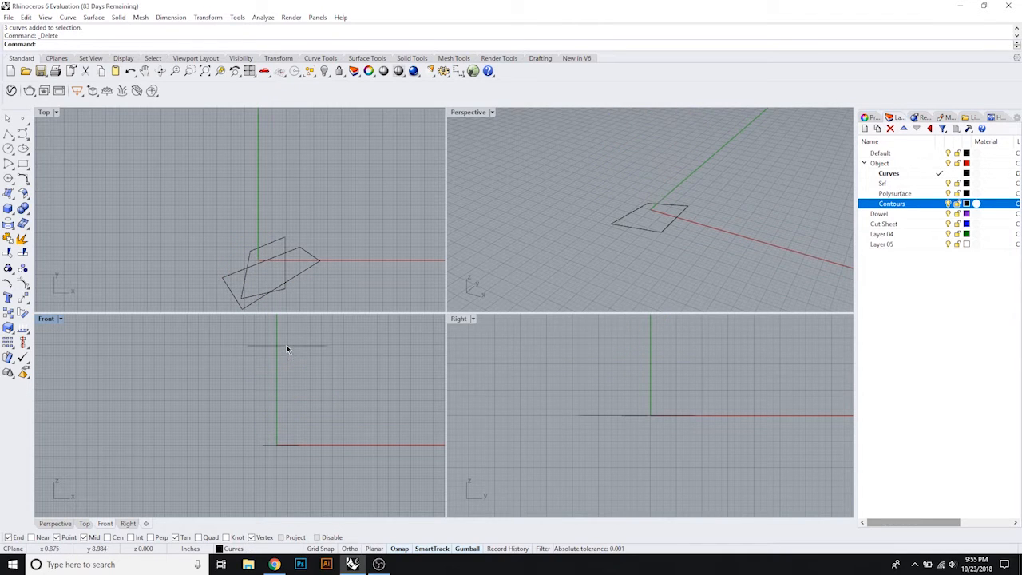
pyautogui.click(288, 347)
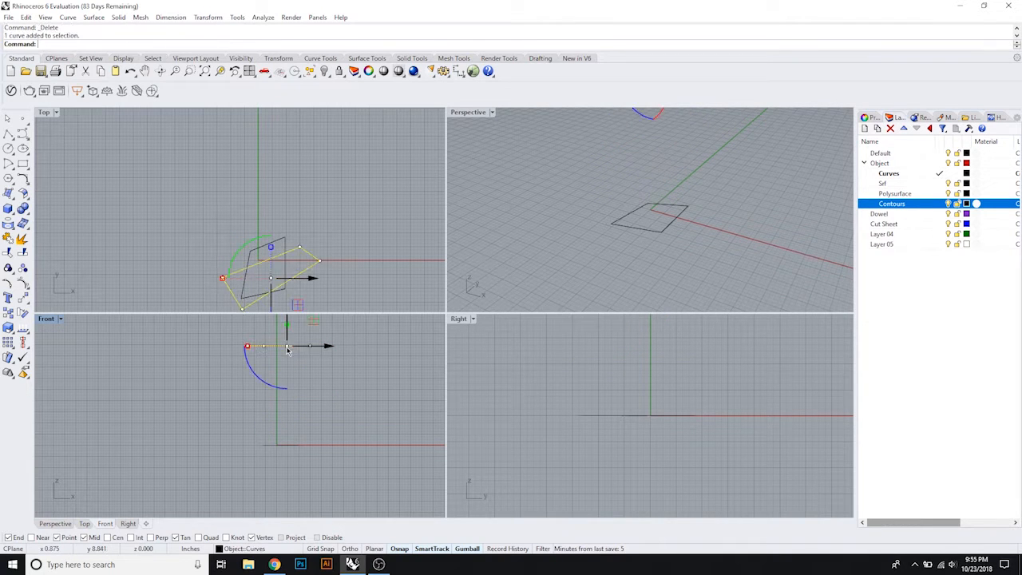
pyautogui.write('m')
pyautogui.press('Return')
pyautogui.click(309, 346)
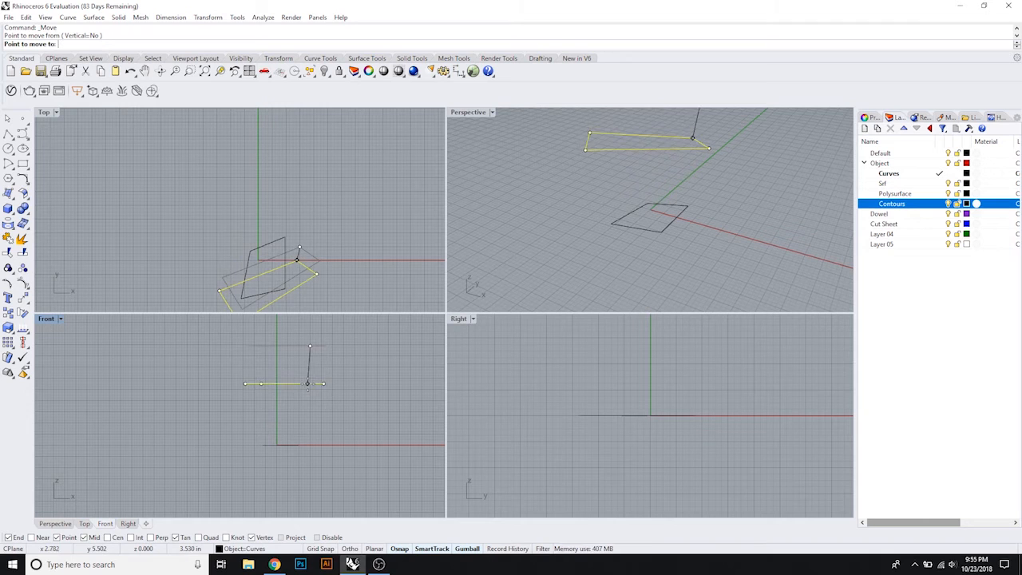
pyautogui.press('Escape')
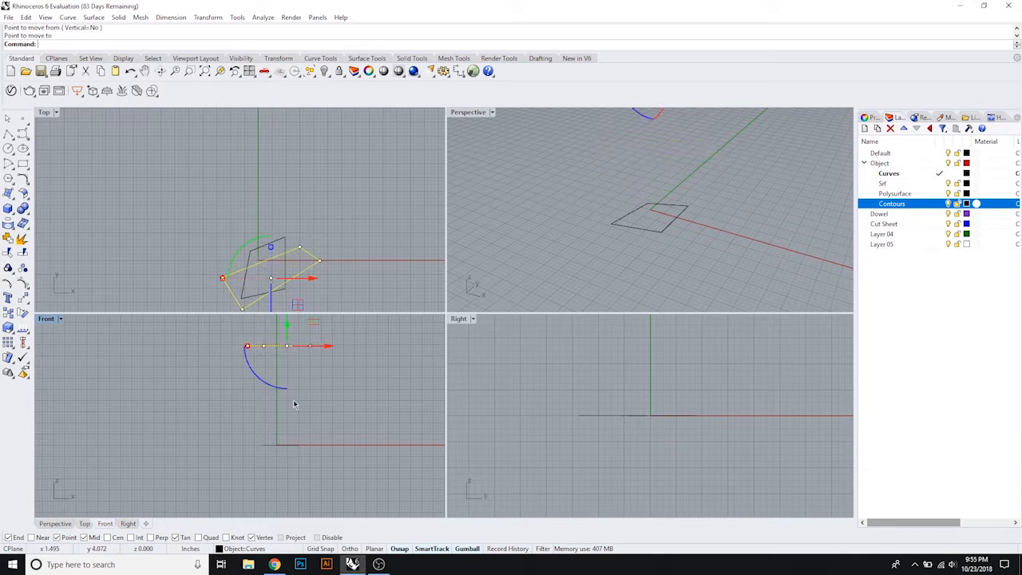
pyautogui.press('Escape')
pyautogui.press('Escape')
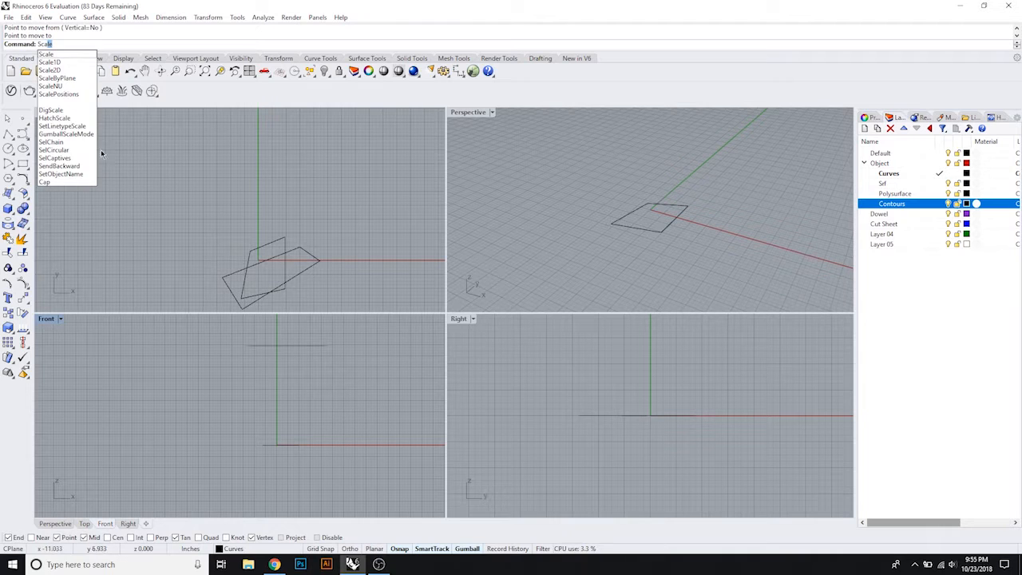
# Step: With Project snapping on, scale both profiles vertically with Scale1D from the lower profile's end, setting the reference height to 8 inches
pyautogui.click(83, 72)
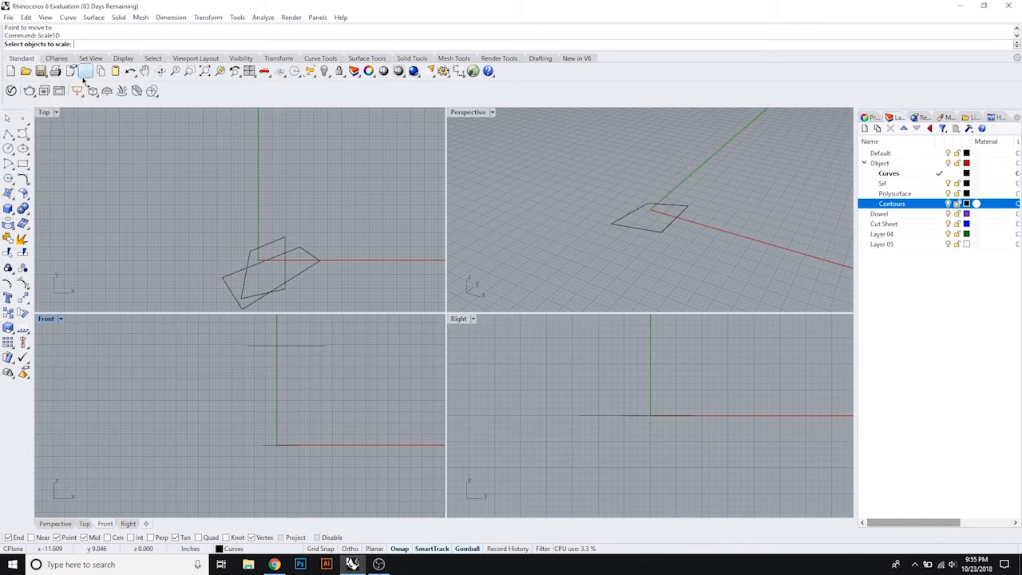
pyautogui.click(281, 537)
pyautogui.moveTo(340, 321); pyautogui.dragTo(259, 474)
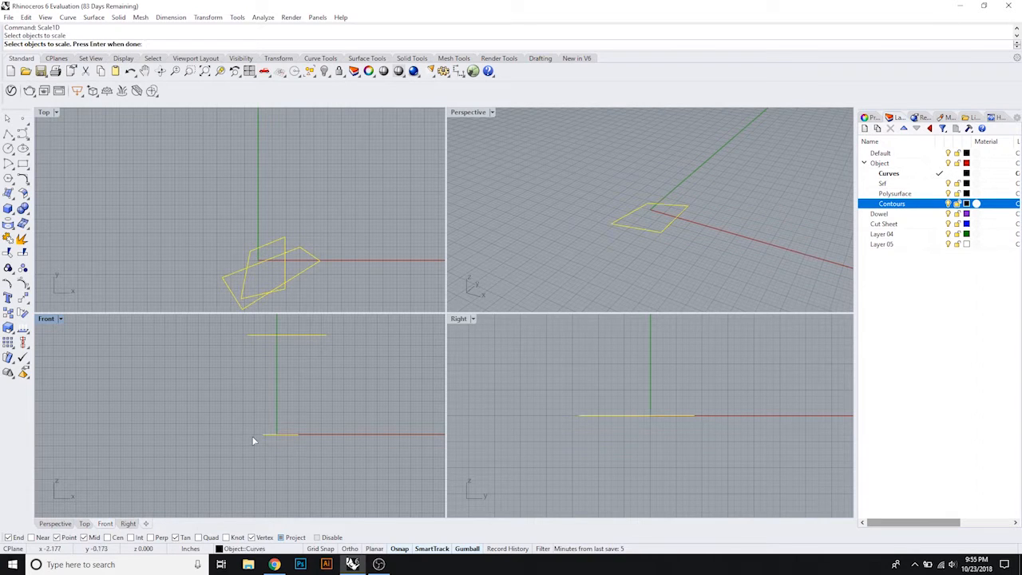
pyautogui.press('Return')
pyautogui.click(262, 434)
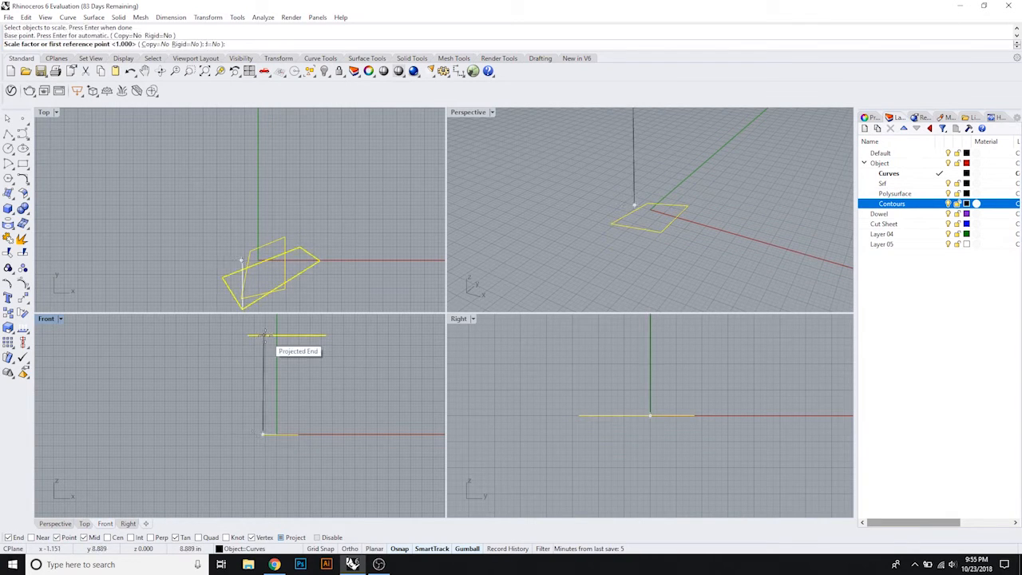
pyautogui.click(263, 334)
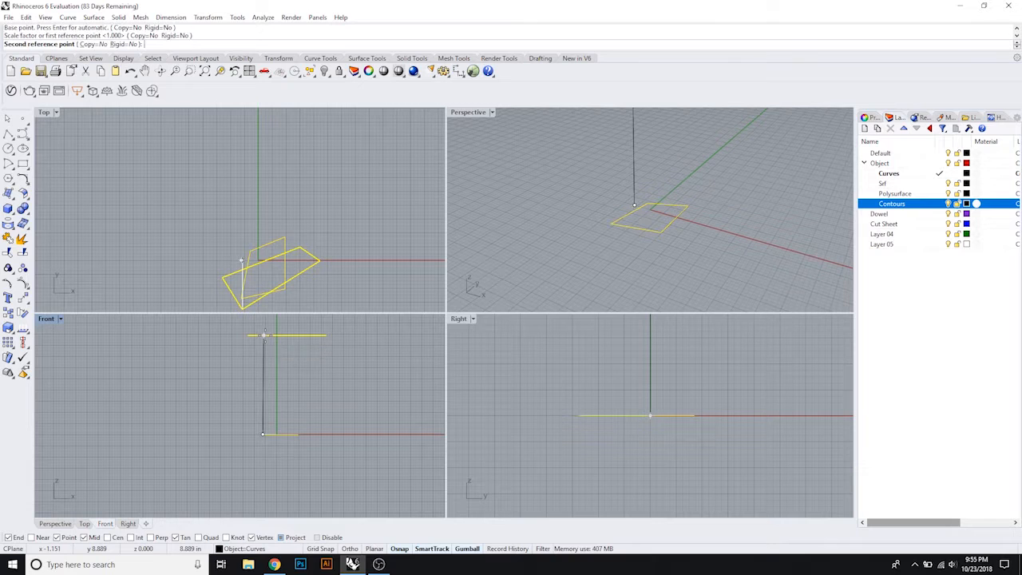
pyautogui.write('8')
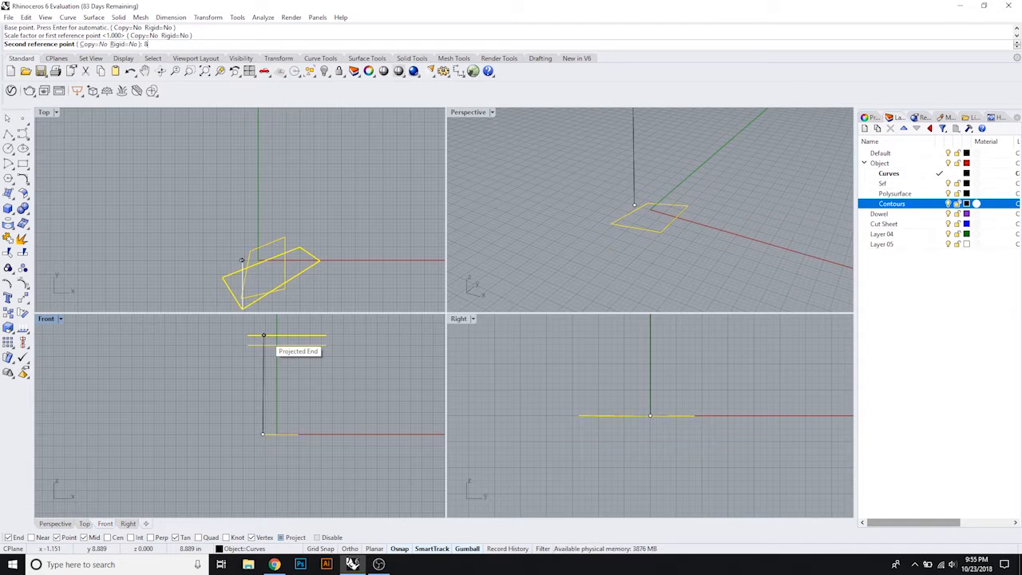
pyautogui.press('Return')
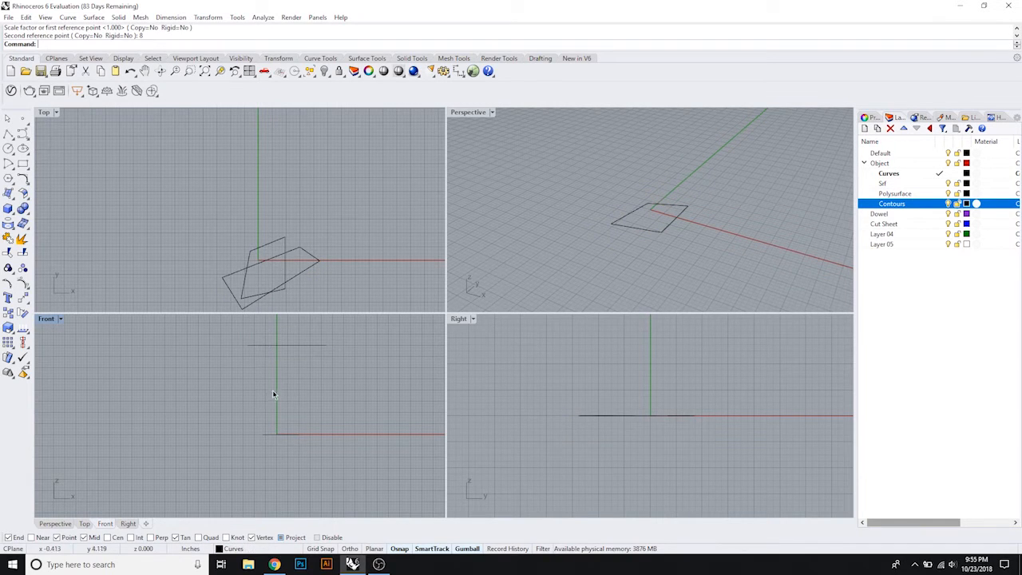
# Step: Create two tween curves between the lower and upper profiles with TweenCurves
pyautogui.moveTo(341, 336); pyautogui.dragTo(264, 480)
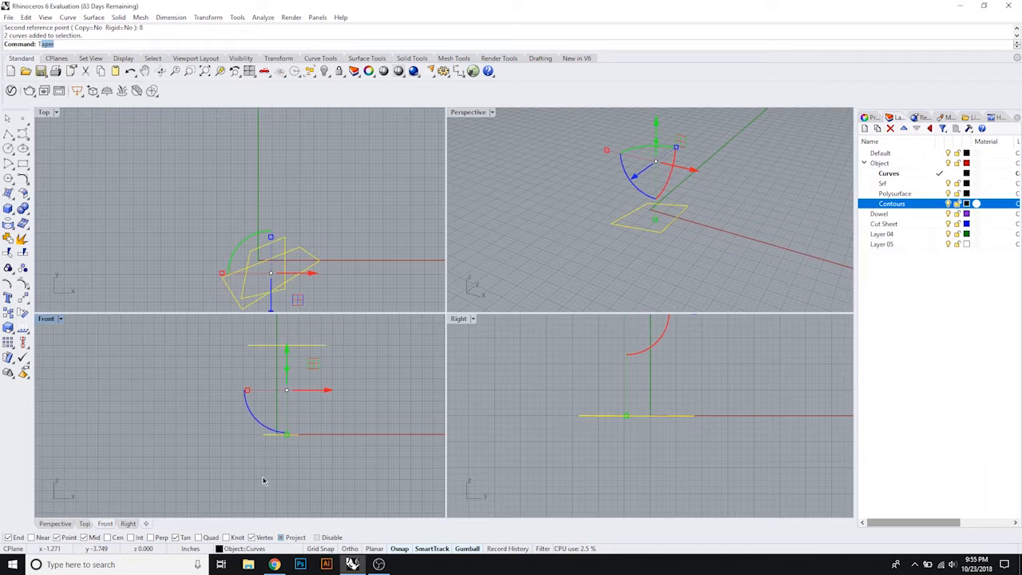
pyautogui.write('TweenCurves')
pyautogui.press('Return')
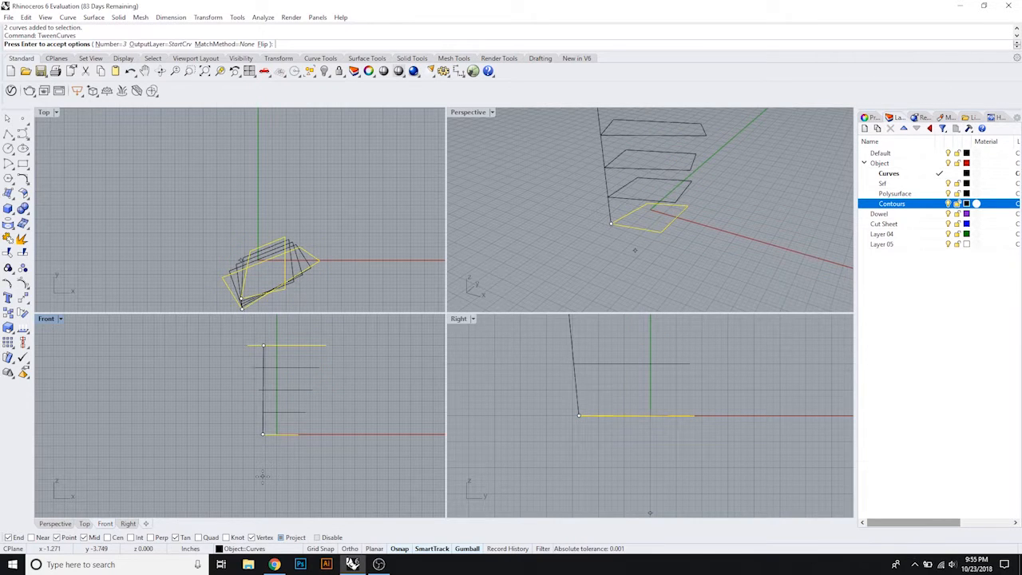
pyautogui.write('3')
pyautogui.press('Return')
pyautogui.write('2')
pyautogui.press('Return')
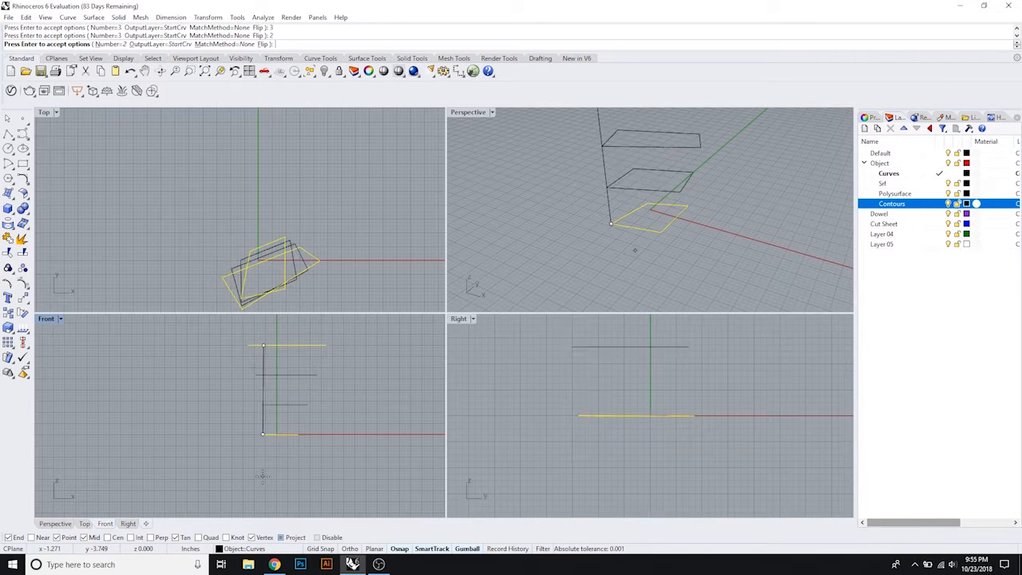
pyautogui.press('Return')
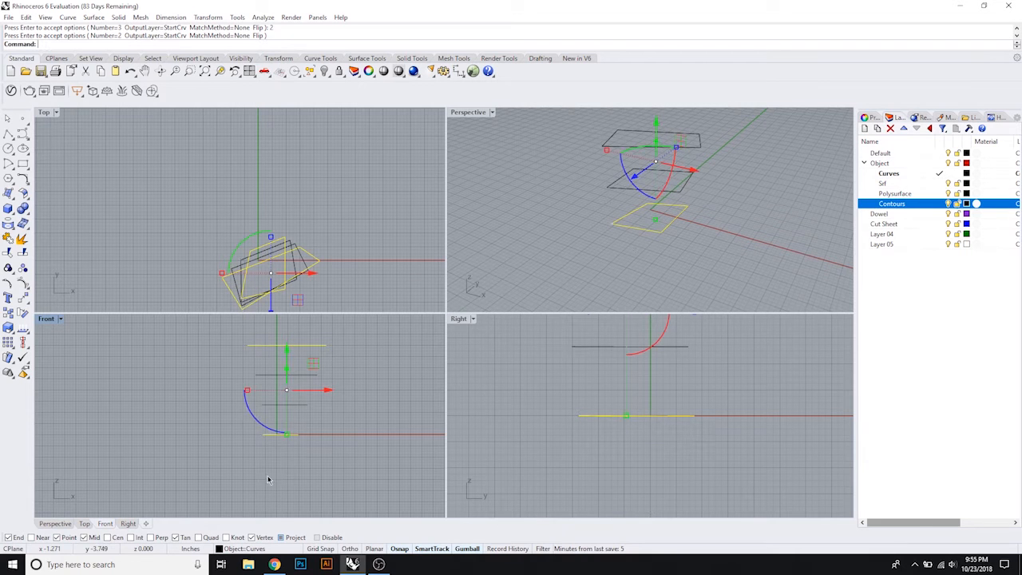
pyautogui.click(386, 404)
# Step: Shift the upper-left corner point of the higher intermediate profile slightly inward along X in the Top view
pyautogui.click(313, 373)
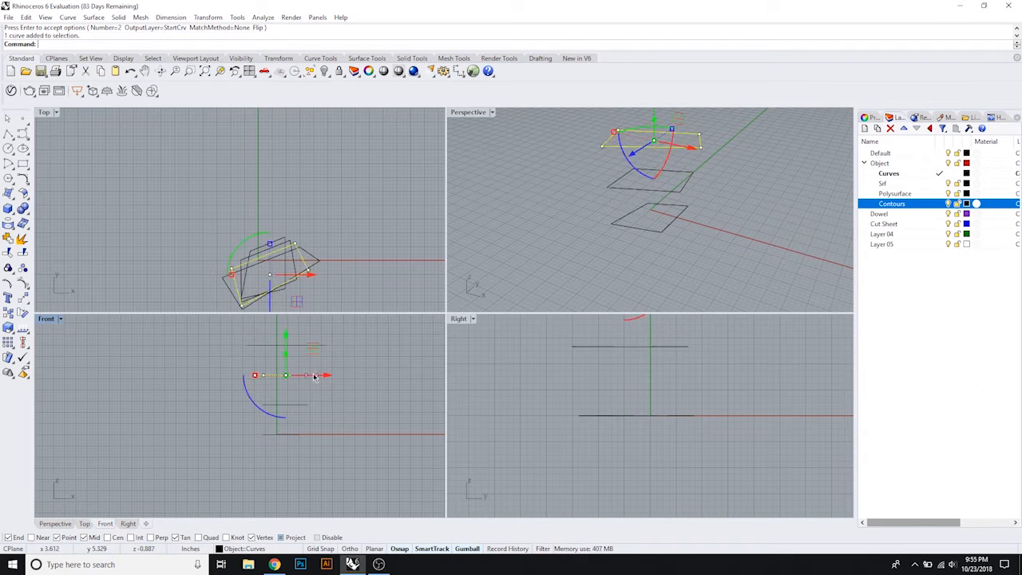
pyautogui.click(233, 272)
pyautogui.click(216, 259)
pyautogui.scroll(6, 229, 270)
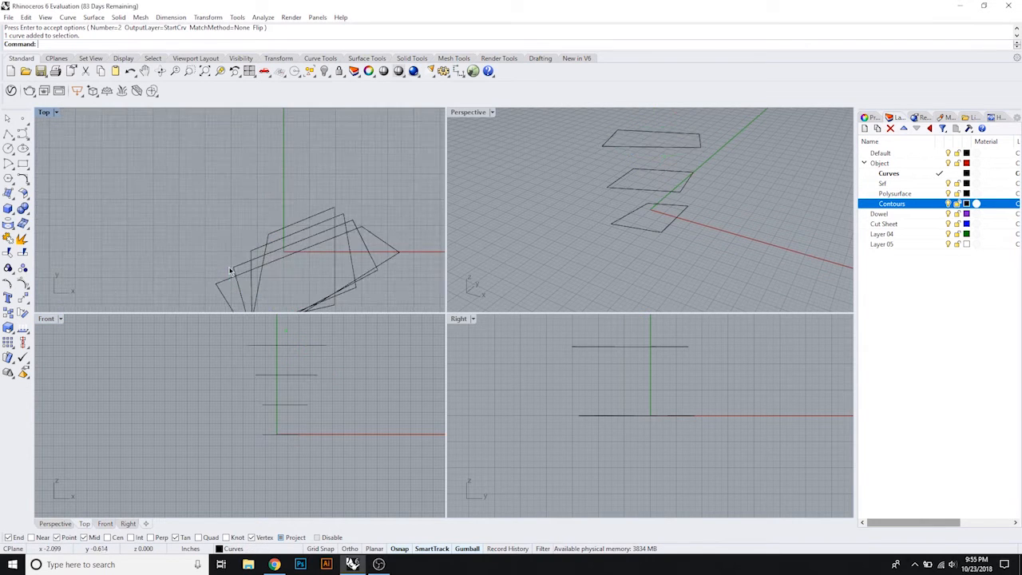
pyautogui.click(235, 269)
pyautogui.click(235, 268)
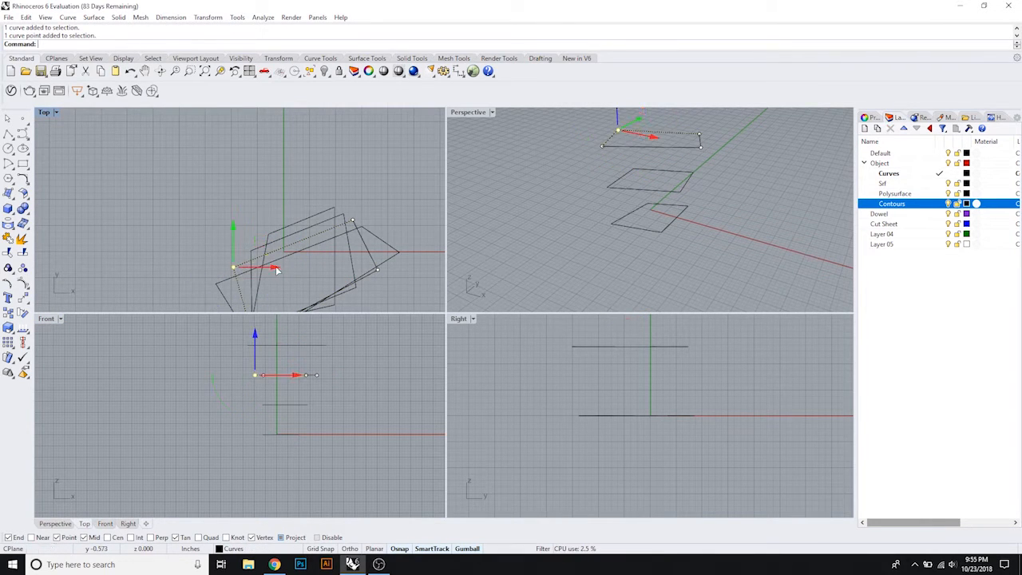
pyautogui.moveTo(273, 269); pyautogui.dragTo(279, 270)
pyautogui.click(242, 226)
# Step: Pull the upper-right corner point of the lower intermediate profile inward along Y in the Top view
pyautogui.click(256, 249)
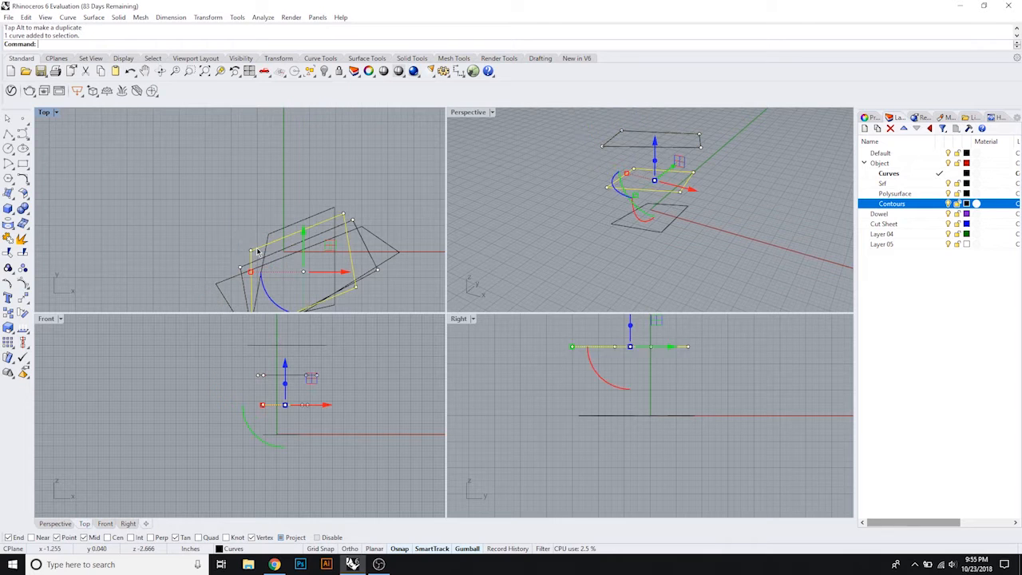
pyautogui.click(344, 215)
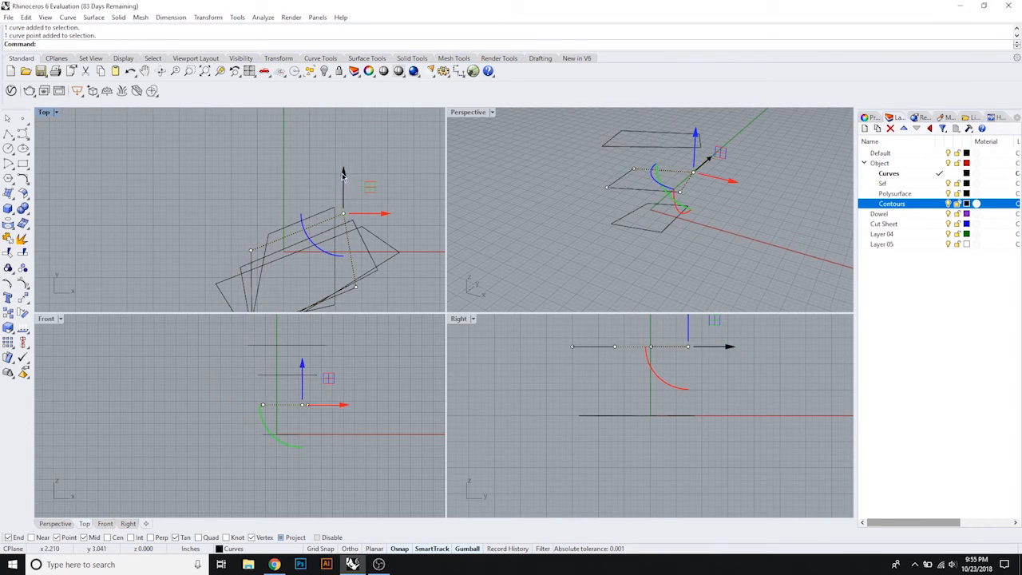
pyautogui.moveTo(344, 175); pyautogui.dragTo(338, 192)
pyautogui.press('Escape')
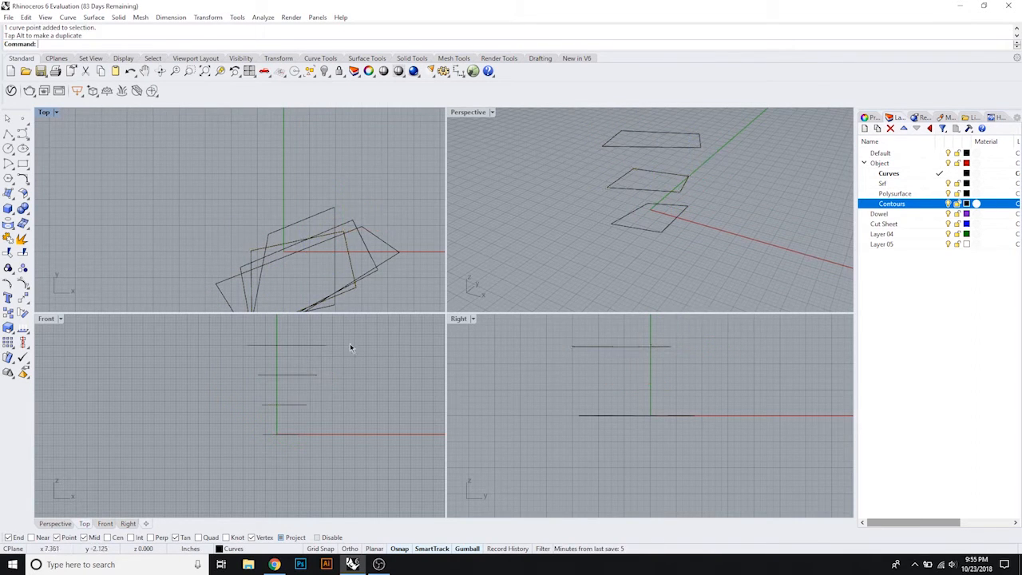
# Step: Loft all four stacked profile curves with the Normal style and no simplification, checking the preview in Shaded mode in the Perspective view
pyautogui.moveTo(324, 452); pyautogui.dragTo(258, 332)
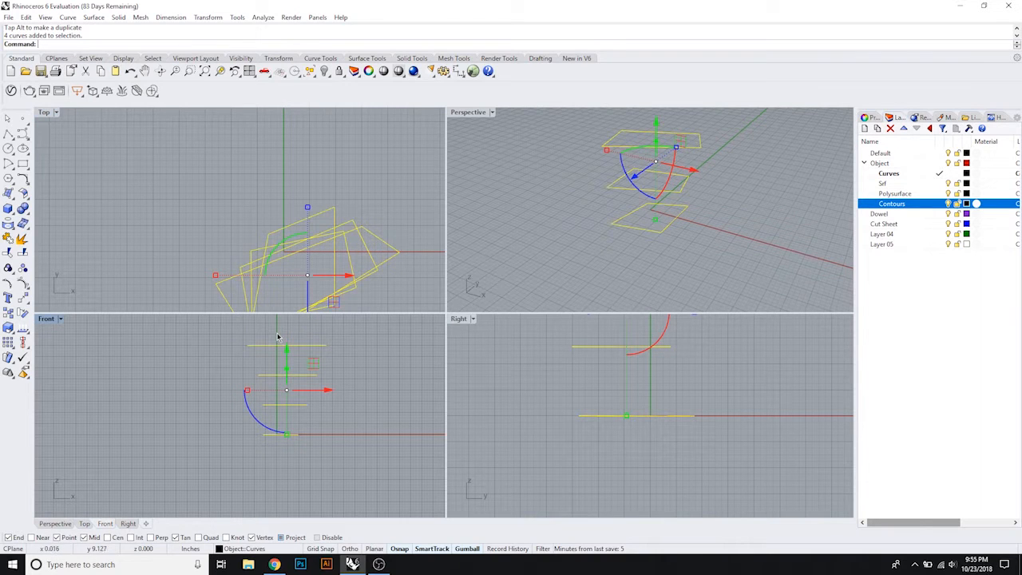
pyautogui.write('loft')
pyautogui.press('Return')
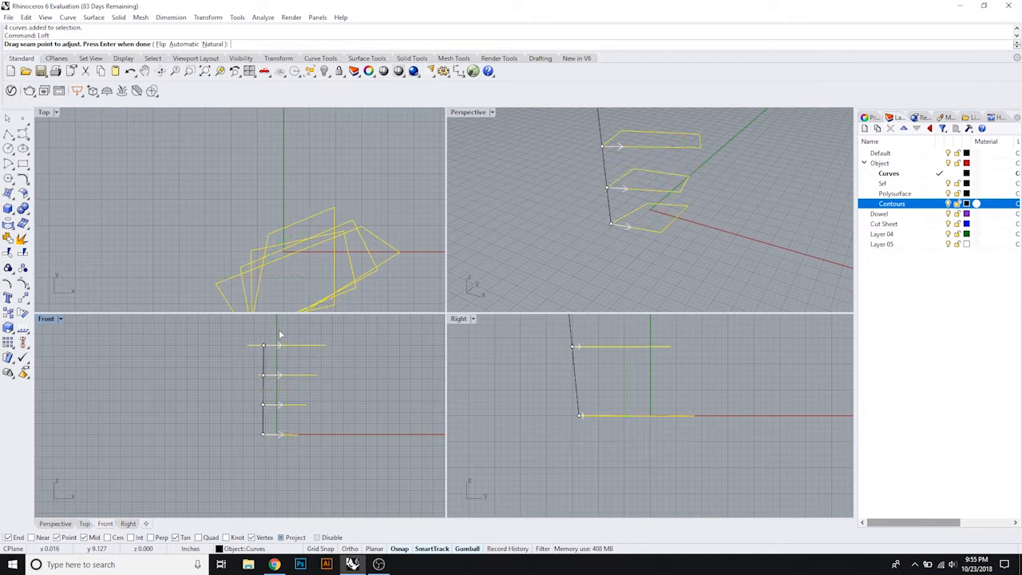
pyautogui.press('Return')
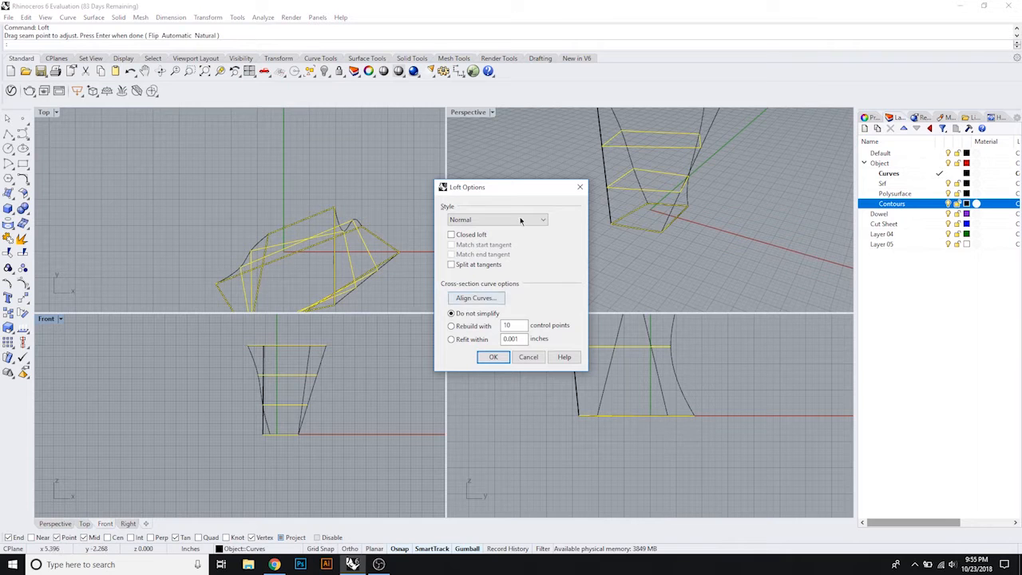
pyautogui.click(493, 112)
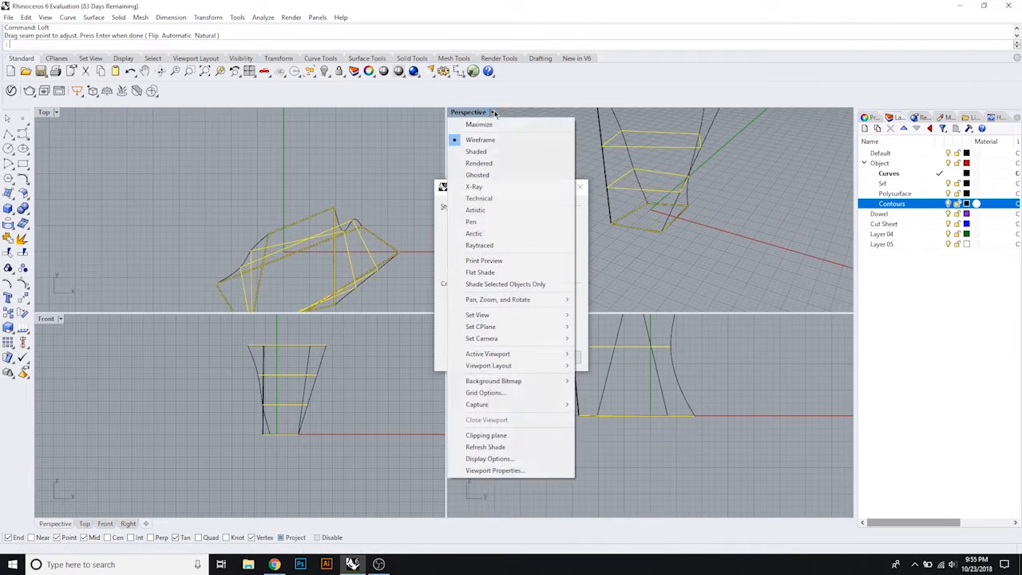
pyautogui.click(476, 151)
pyautogui.scroll(-5, 718, 239)
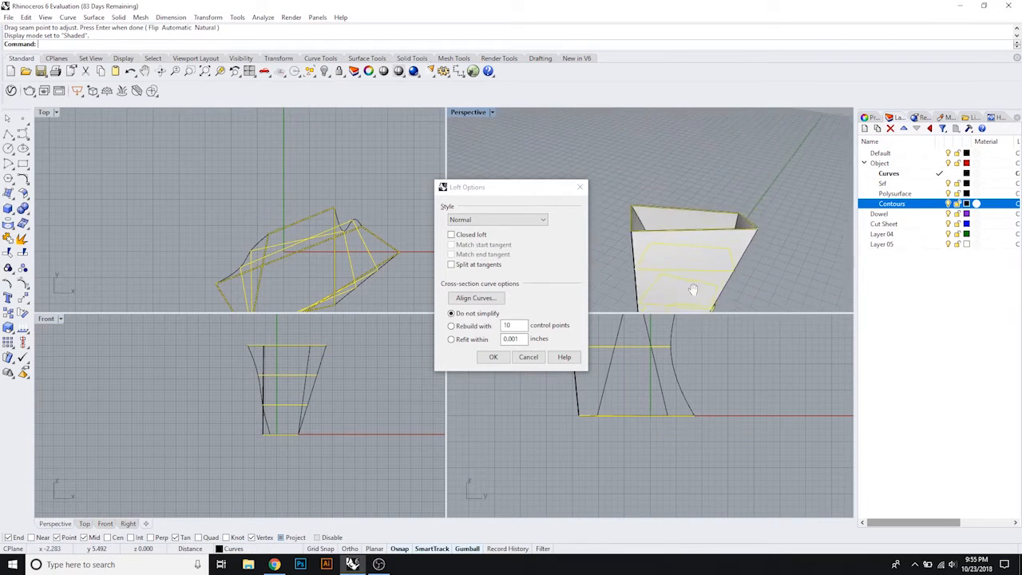
pyautogui.moveTo(718, 240)
pyautogui.mouseDown(button='right')
pyautogui.moveTo(641, 239)
pyautogui.moveTo(725, 248)
pyautogui.mouseUp(button='right')
pyautogui.moveTo(711, 194); pyautogui.dragTo(682, 229, button='right')
pyautogui.scroll(6, 683, 229)
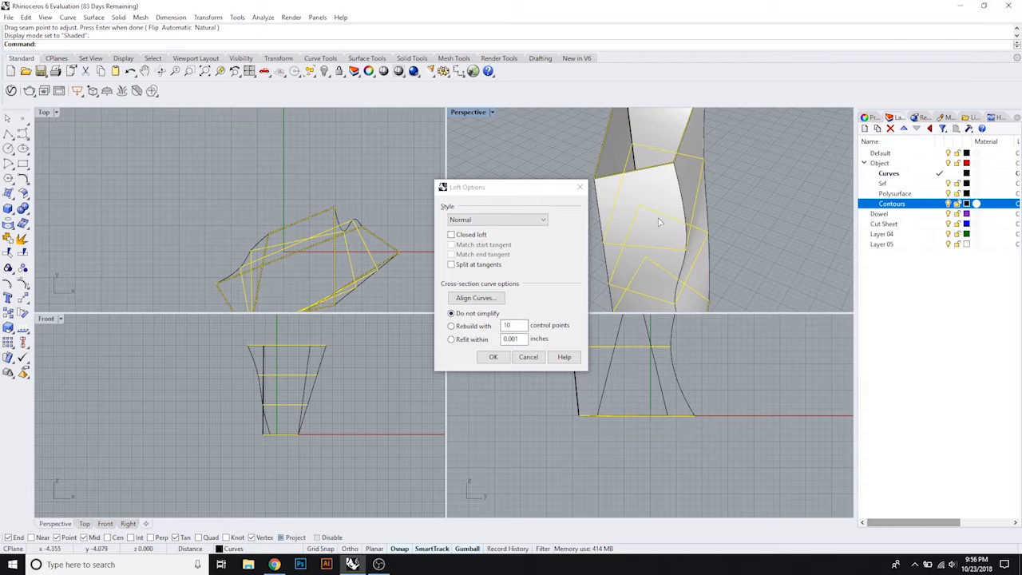
pyautogui.moveTo(659, 222); pyautogui.dragTo(790, 198, button='right')
pyautogui.click(490, 360)
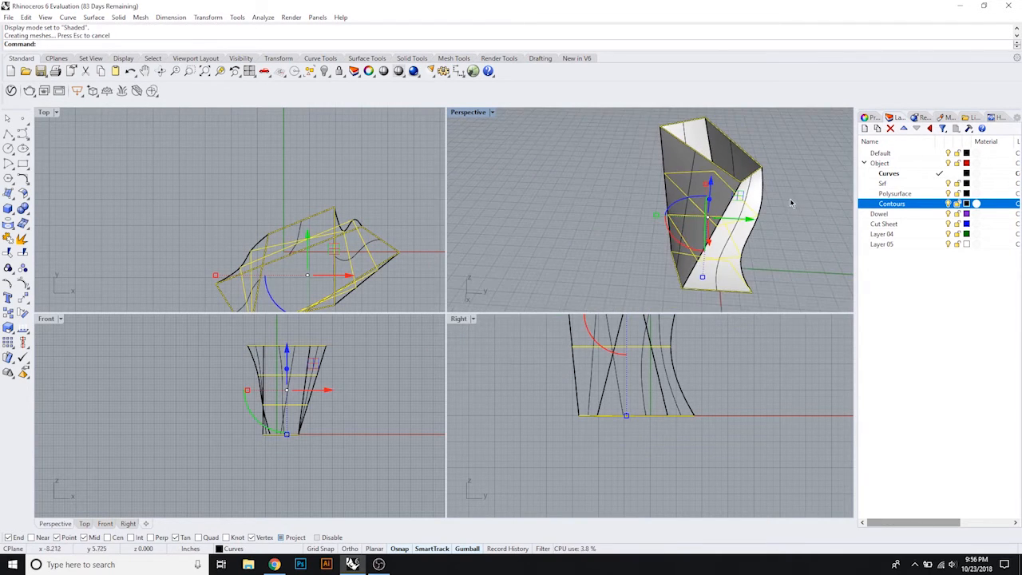
# Step: Move the lofted form to the Srf layer and make Srf the current layer
pyautogui.click(749, 206)
pyautogui.rightClick(916, 183)
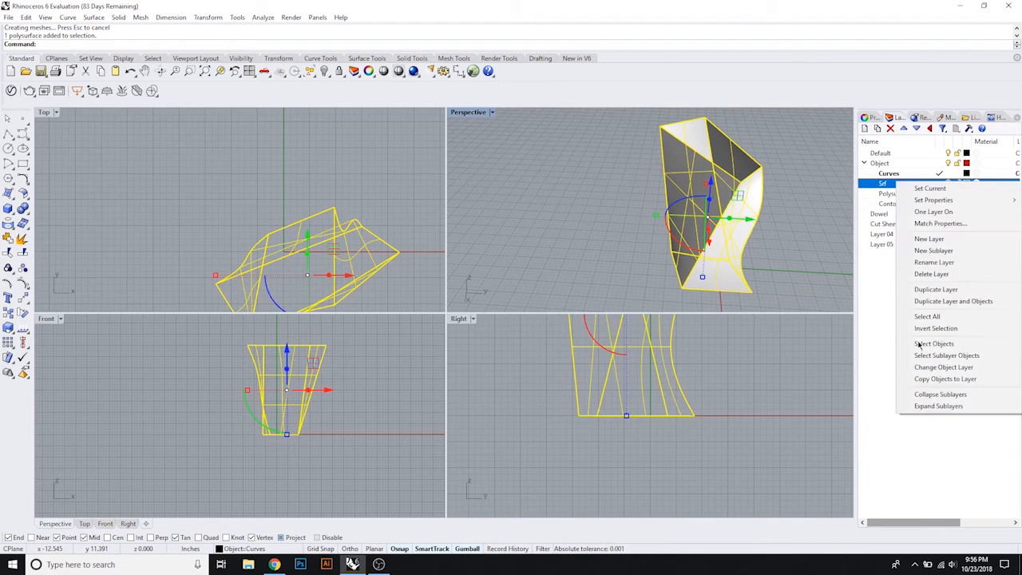
pyautogui.click(943, 366)
pyautogui.click(938, 184)
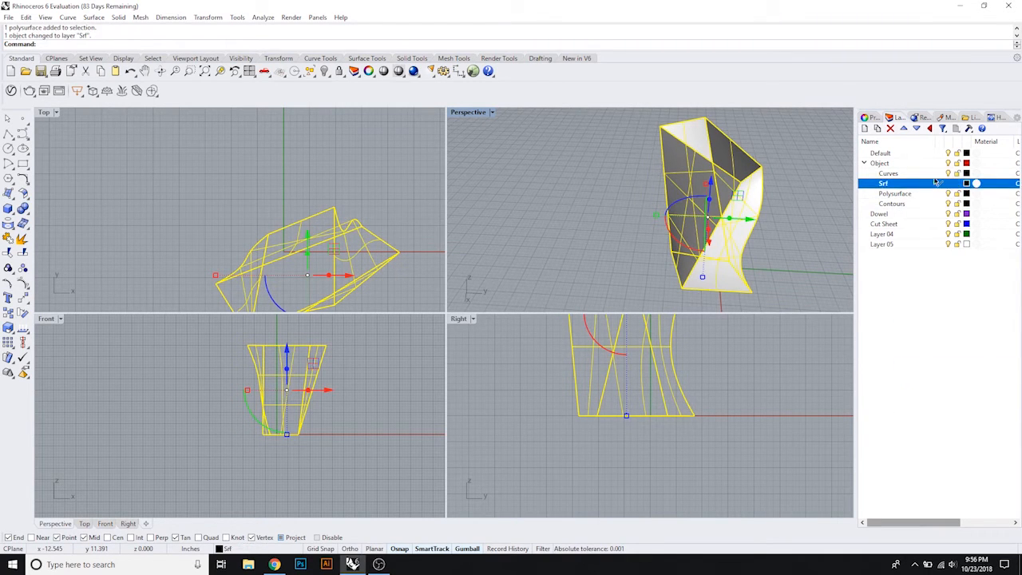
# Step: Hide the Curves layer and cap the loft's open top and bottom
pyautogui.click(945, 173)
pyautogui.click(818, 176)
pyautogui.click(743, 211)
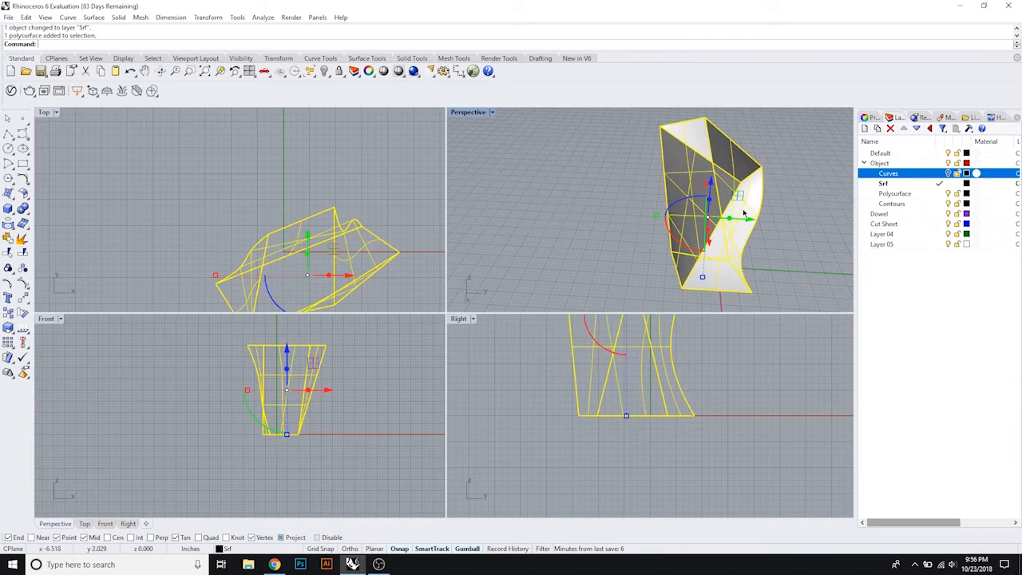
pyautogui.press('Return')
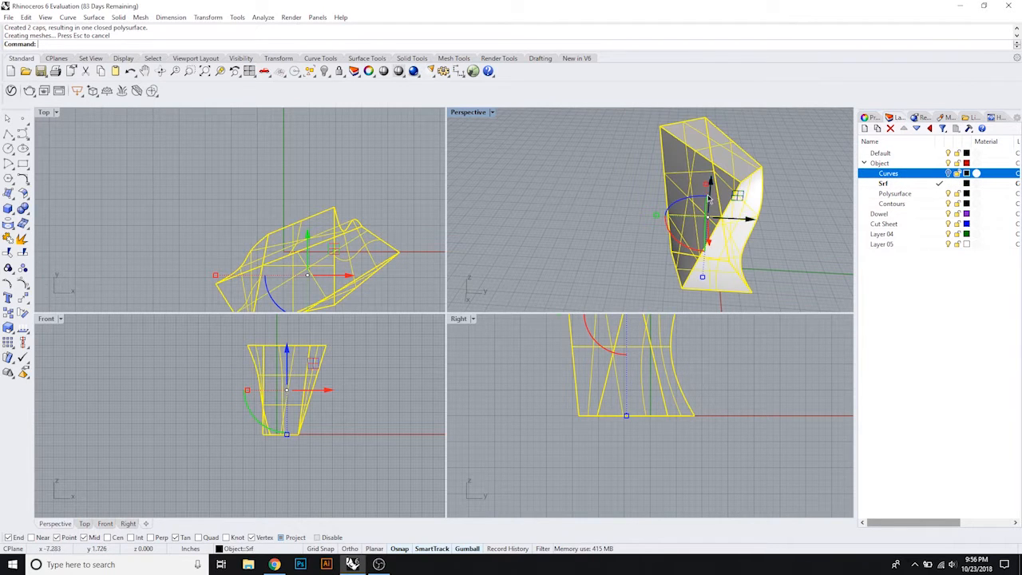
pyautogui.click(605, 205)
# Step: Move the capped solid form to the Polysurface layer
pyautogui.moveTo(741, 232); pyautogui.dragTo(646, 226, button='right')
pyautogui.click(659, 297)
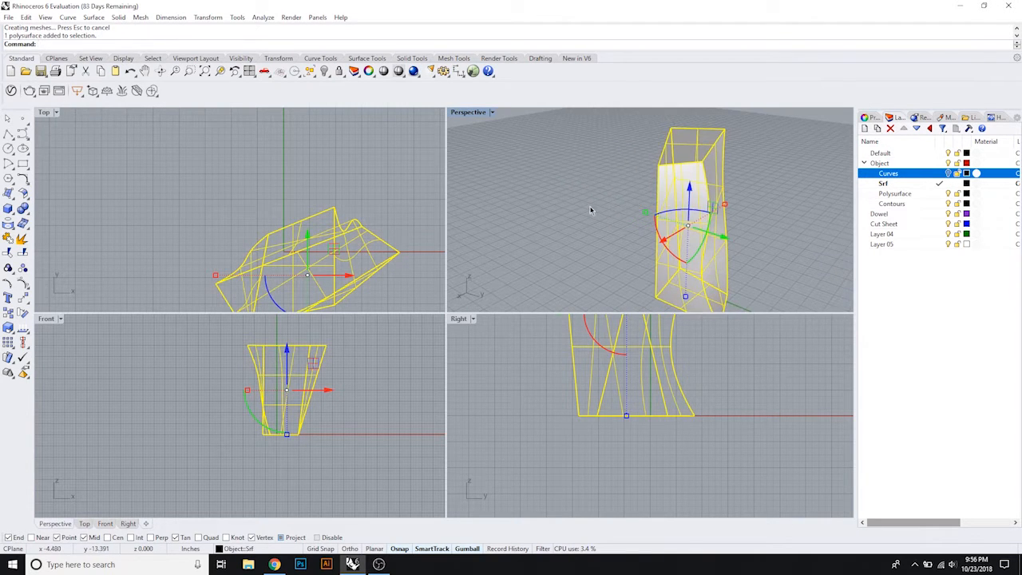
pyautogui.moveTo(591, 210); pyautogui.dragTo(572, 238, button='right')
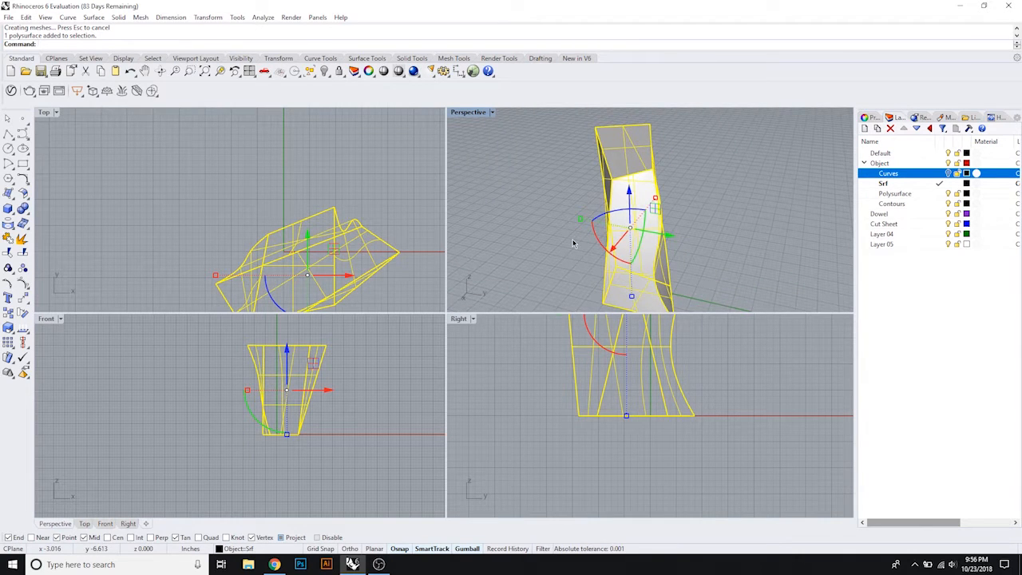
pyautogui.click(893, 194)
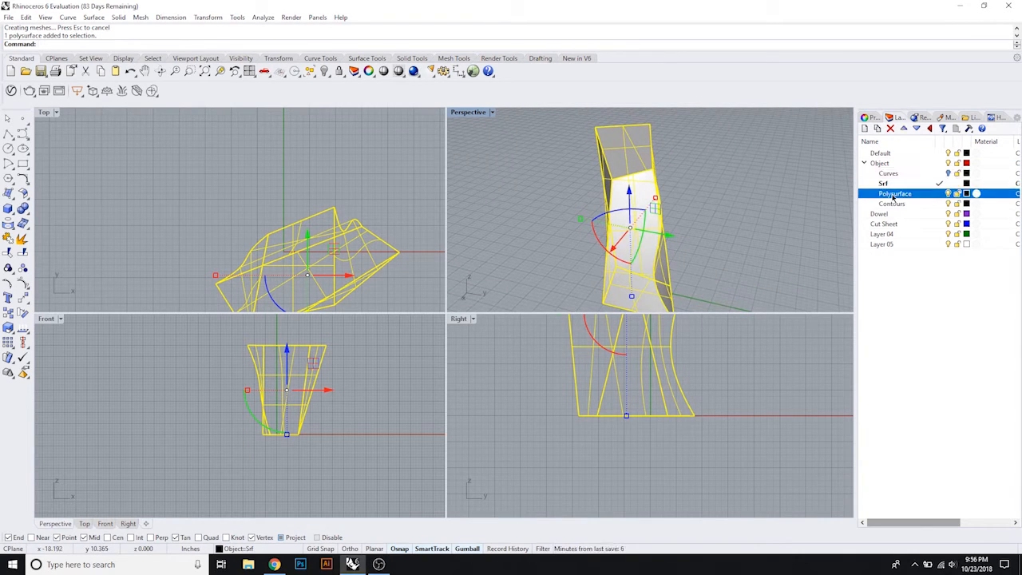
pyautogui.rightClick(893, 198)
pyautogui.click(938, 380)
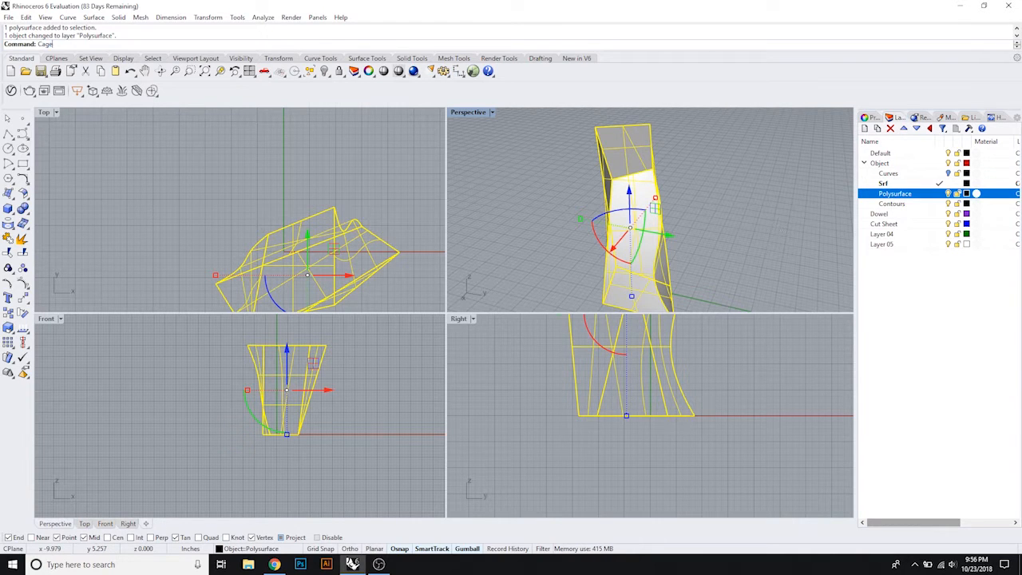
# Step: Apply CageEdit to the form with a World-aligned bounding box, four points and degree 3 per direction, and a Global region
pyautogui.click(52, 62)
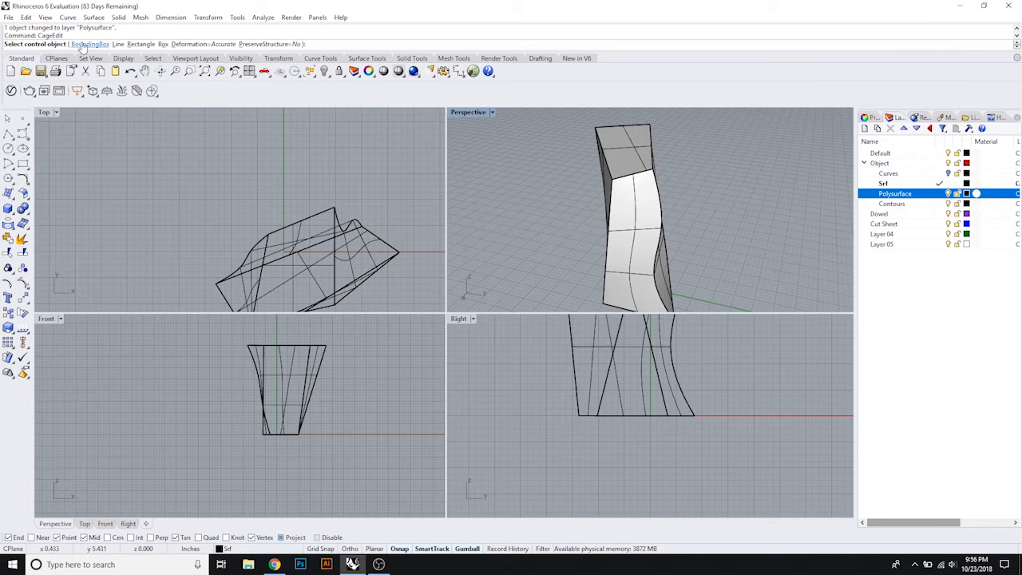
pyautogui.click(83, 45)
pyautogui.press('Return')
pyautogui.press('Return')
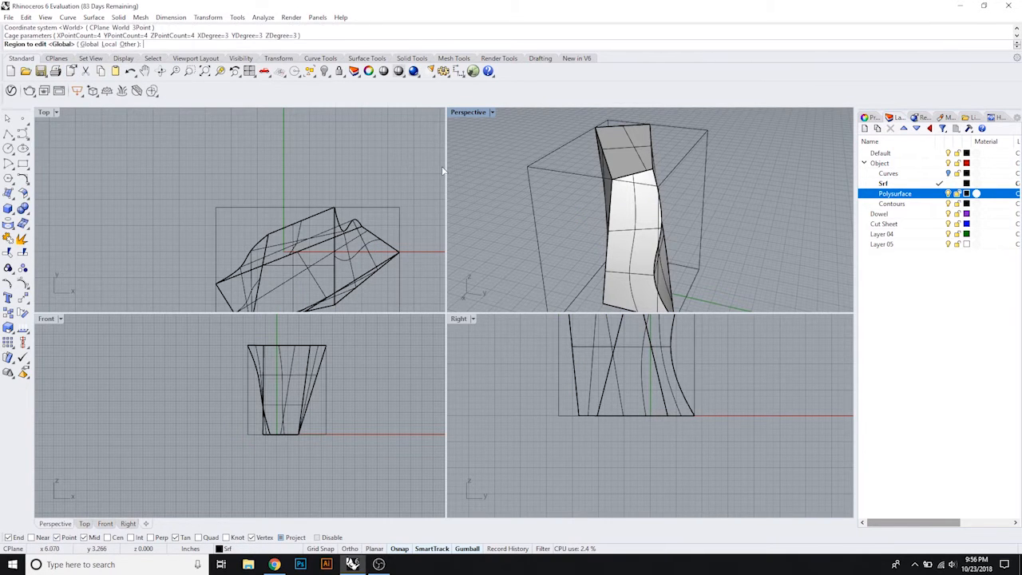
pyautogui.press('Return')
# Step: Select the cage points of the two upper levels and rotate them about the vertical axis to twist the form
pyautogui.moveTo(717, 195)
pyautogui.mouseDown(button='right')
pyautogui.moveTo(677, 192)
pyautogui.moveTo(714, 175)
pyautogui.mouseUp(button='right')
pyautogui.scroll(-2, 715, 175)
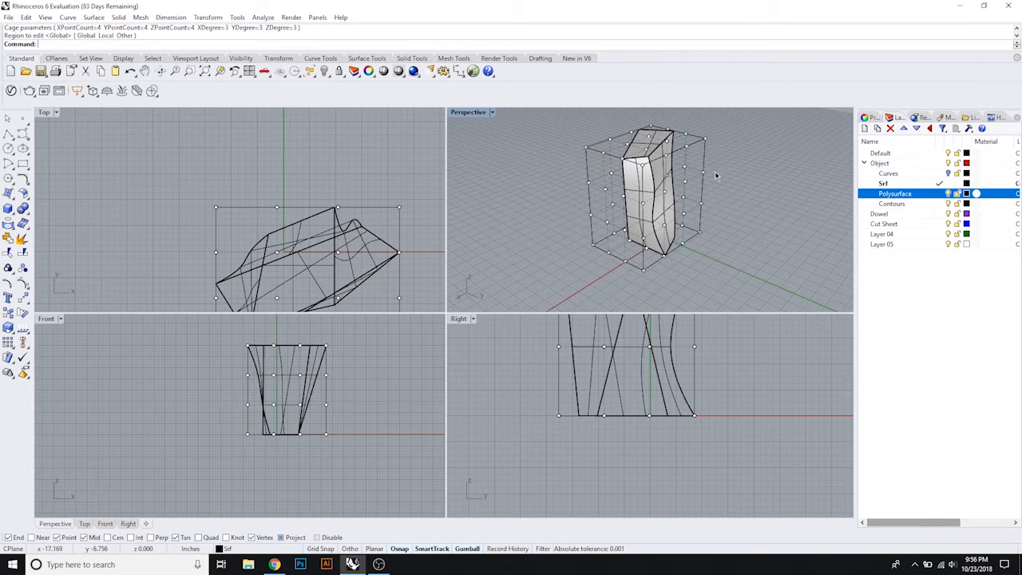
pyautogui.click(336, 349)
pyautogui.moveTo(209, 393); pyautogui.dragTo(209, 393)
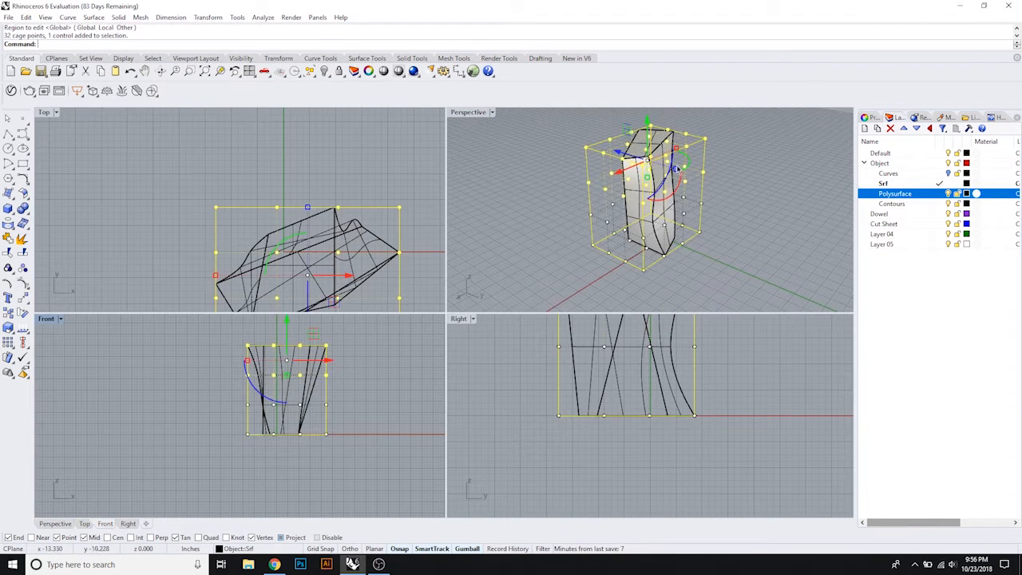
pyautogui.moveTo(685, 164); pyautogui.dragTo(696, 148)
pyautogui.moveTo(687, 160)
pyautogui.mouseDown(button='right')
pyautogui.moveTo(671, 172)
pyautogui.moveTo(636, 165)
pyautogui.moveTo(638, 180)
pyautogui.mouseUp(button='right')
pyautogui.click(373, 358)
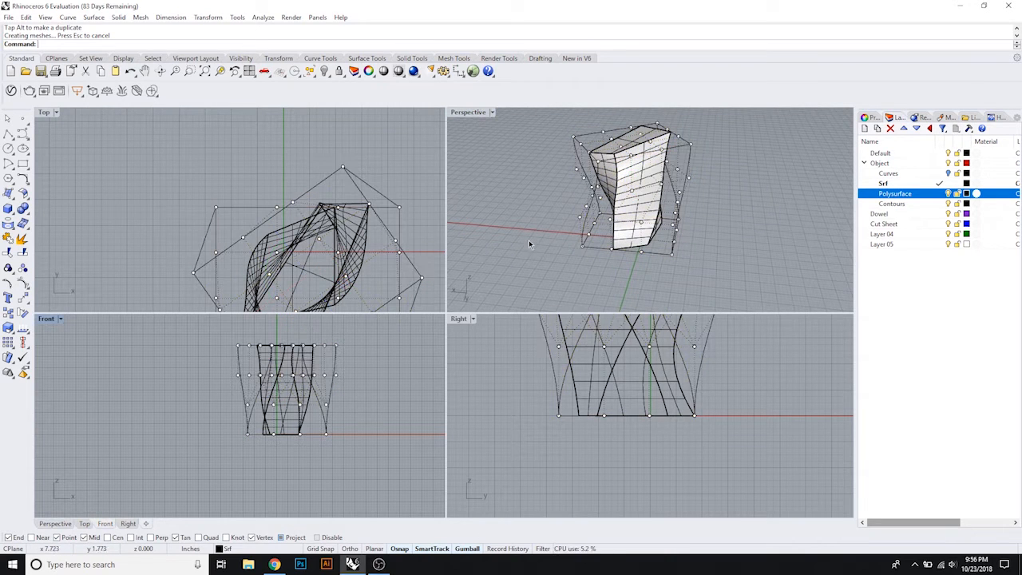
# Step: Move the four top-level cage points along one side of the cage inward along X, and nudge them slightly inward along Y
pyautogui.moveTo(537, 207); pyautogui.dragTo(538, 171, button='right')
pyautogui.moveTo(594, 121); pyautogui.dragTo(555, 160)
pyautogui.moveTo(383, 226); pyautogui.dragTo(331, 228)
pyautogui.moveTo(573, 172); pyautogui.dragTo(714, 169, button='right')
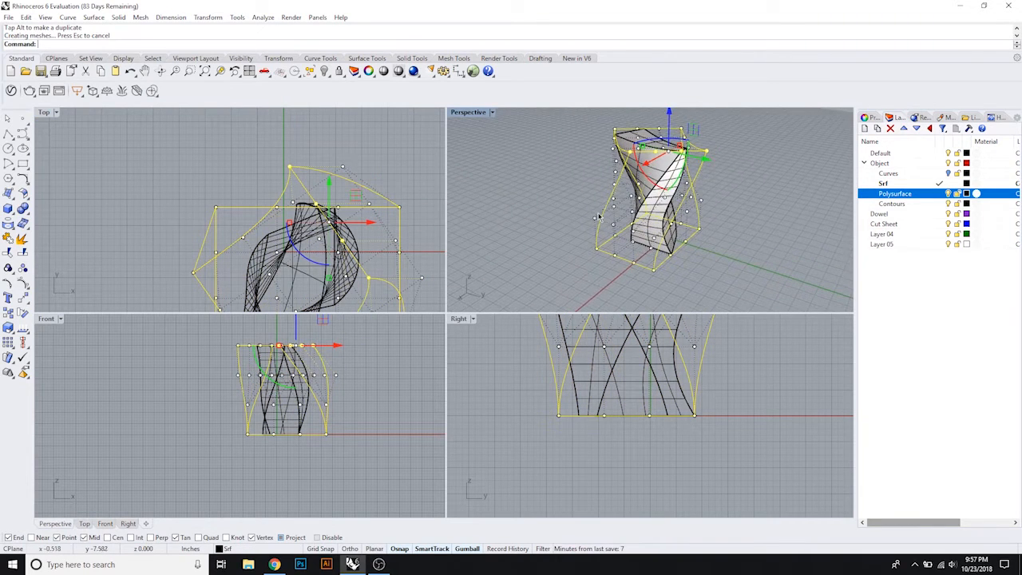
pyautogui.scroll(5, 600, 217)
pyautogui.moveTo(630, 178); pyautogui.dragTo(629, 199, button='right')
pyautogui.scroll(-5, 644, 188)
pyautogui.scroll(5, 645, 186)
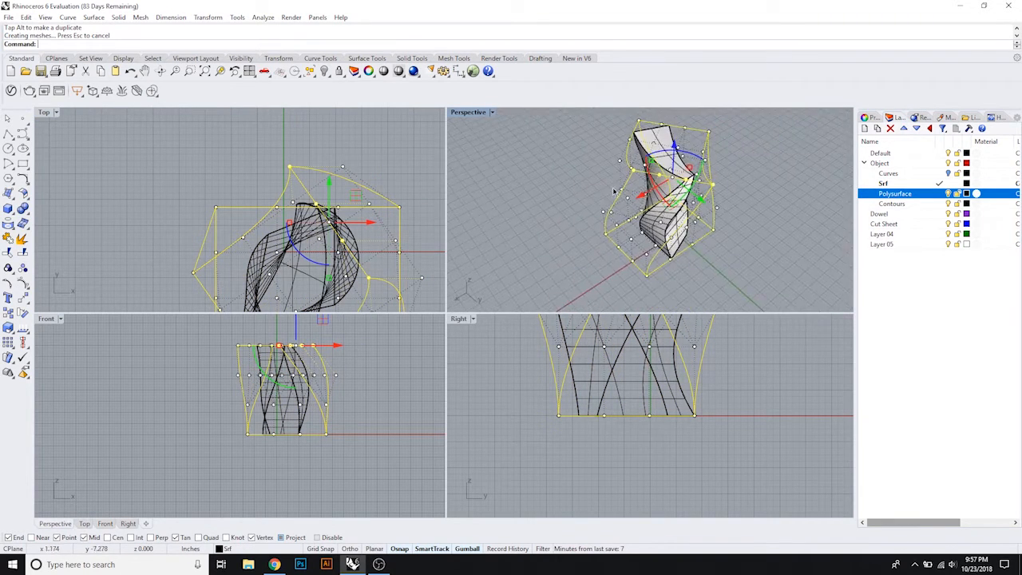
pyautogui.scroll(3, 707, 204)
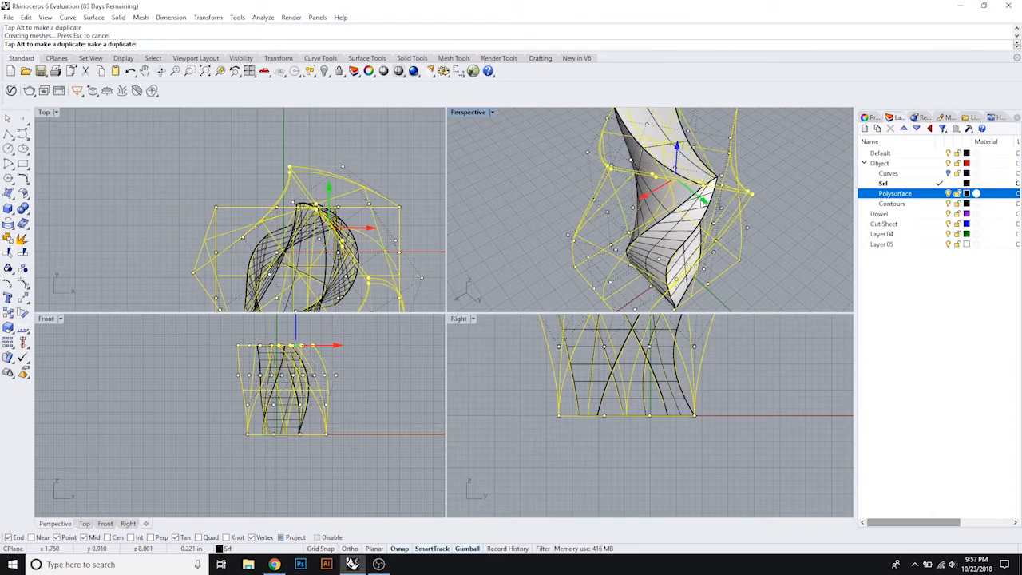
pyautogui.moveTo(707, 204); pyautogui.dragTo(570, 186, button='right')
# Step: Move the four cage points one level below the top on the same side inward along X
pyautogui.click(522, 134)
pyautogui.moveTo(561, 193); pyautogui.dragTo(561, 194)
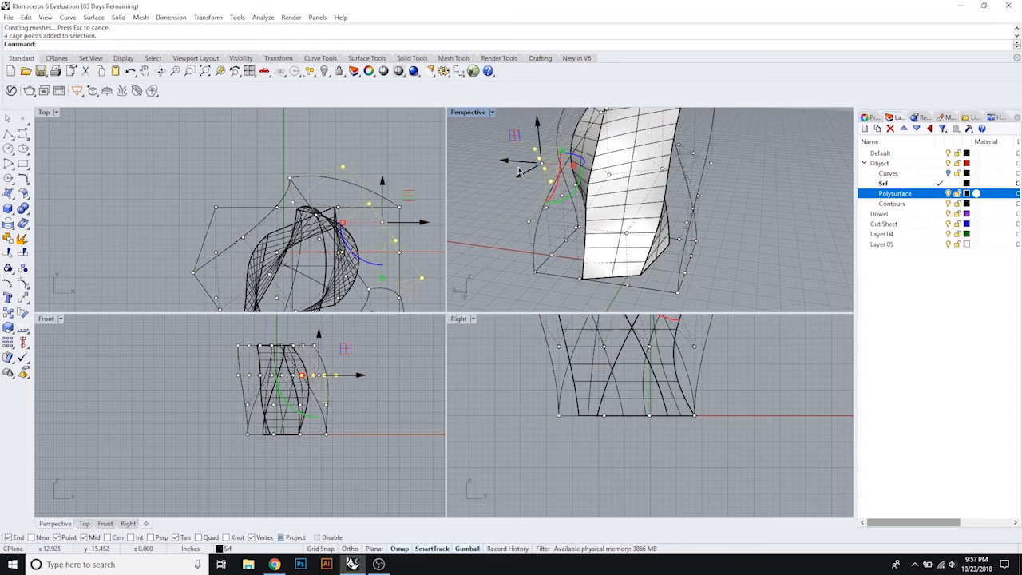
pyautogui.moveTo(511, 163); pyautogui.dragTo(562, 167)
pyautogui.moveTo(515, 175); pyautogui.dragTo(591, 180, button='right')
pyautogui.click(591, 180)
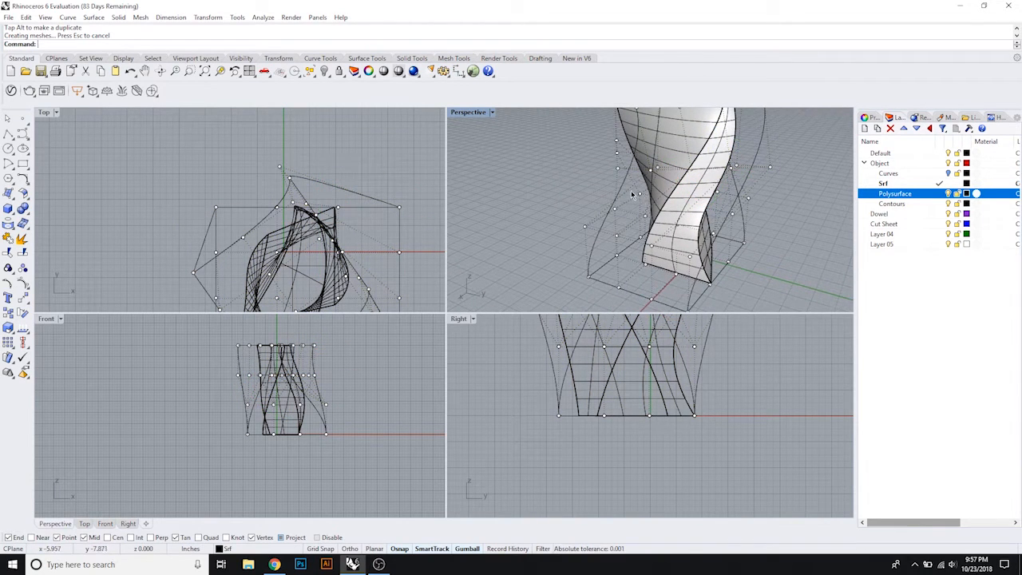
# Step: Pull three cage points on the upper-middle level outward along X
pyautogui.moveTo(563, 131); pyautogui.dragTo(564, 131)
pyautogui.moveTo(591, 163); pyautogui.dragTo(552, 180)
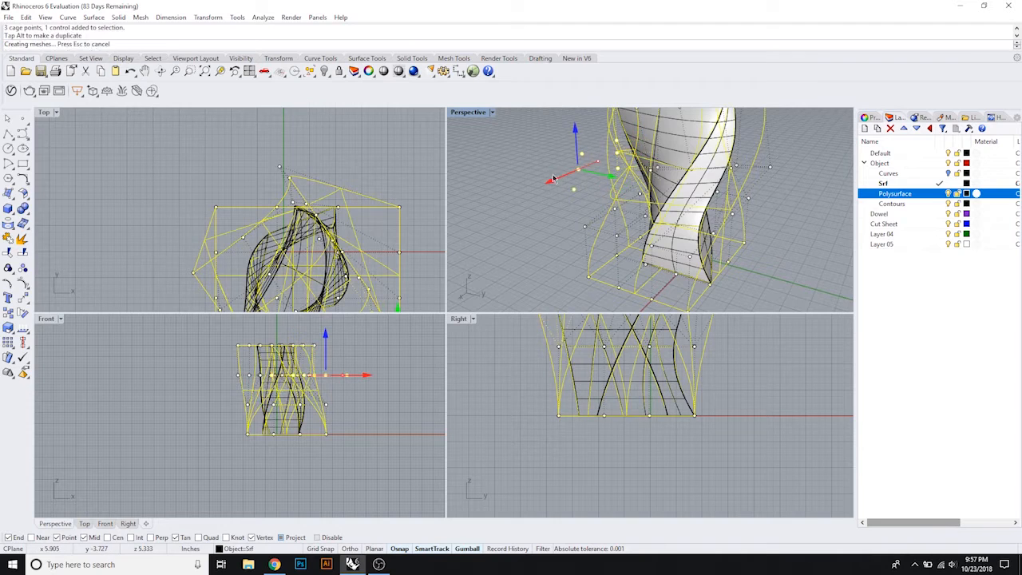
pyautogui.moveTo(540, 168); pyautogui.dragTo(834, 183, button='right')
pyautogui.scroll(-5, 653, 207)
pyautogui.moveTo(626, 196); pyautogui.dragTo(663, 202, button='right')
pyautogui.click(599, 207)
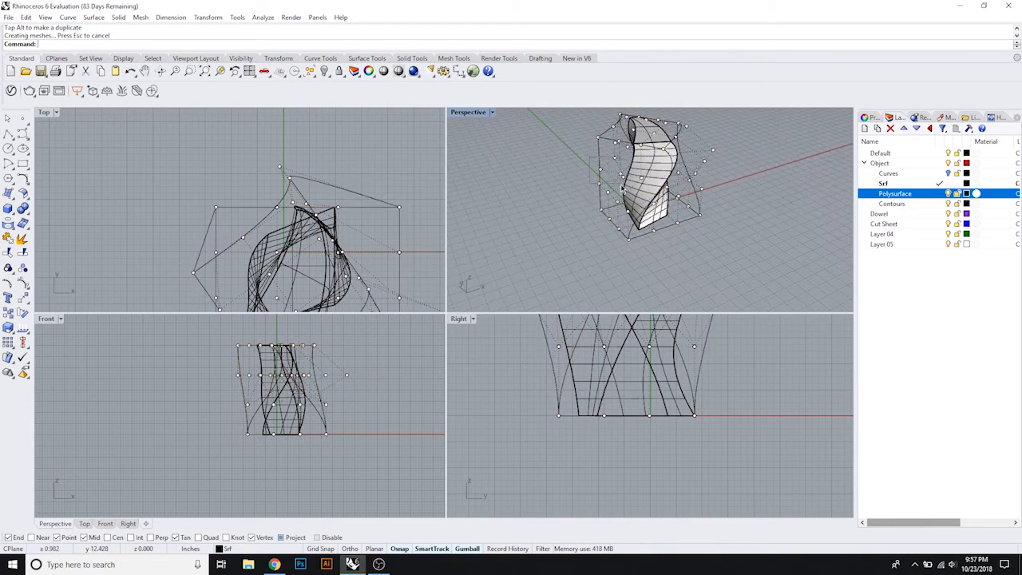
# Step: Push the group of middle-level cage points on the opposite side inward along X
pyautogui.moveTo(622, 189); pyautogui.dragTo(664, 163)
pyautogui.moveTo(625, 206); pyautogui.dragTo(655, 189, button='right')
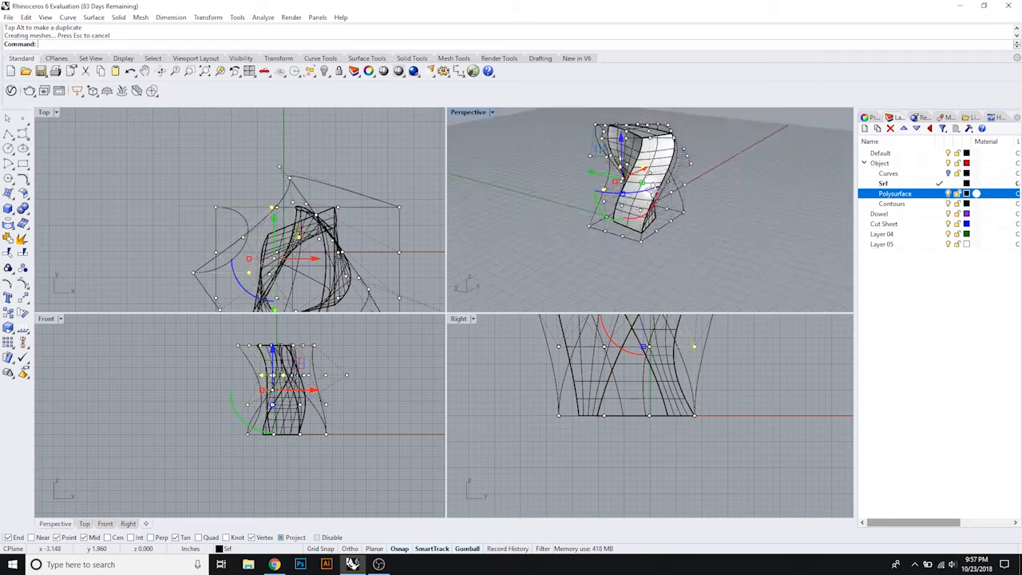
pyautogui.scroll(5, 725, 189)
# Step: Move a single outer cage point on the upper-middle level inward along X
pyautogui.click(656, 129)
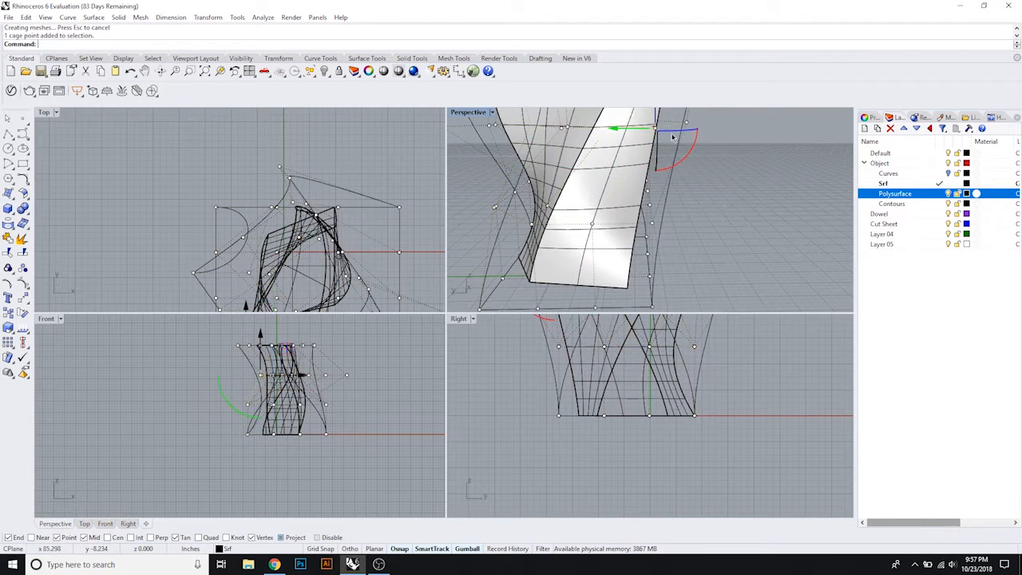
pyautogui.moveTo(675, 137); pyautogui.dragTo(620, 202, button='right')
pyautogui.moveTo(640, 137); pyautogui.dragTo(685, 133)
pyautogui.scroll(-5, 708, 232)
pyautogui.moveTo(708, 235); pyautogui.dragTo(678, 226, button='right')
pyautogui.scroll(6, 689, 223)
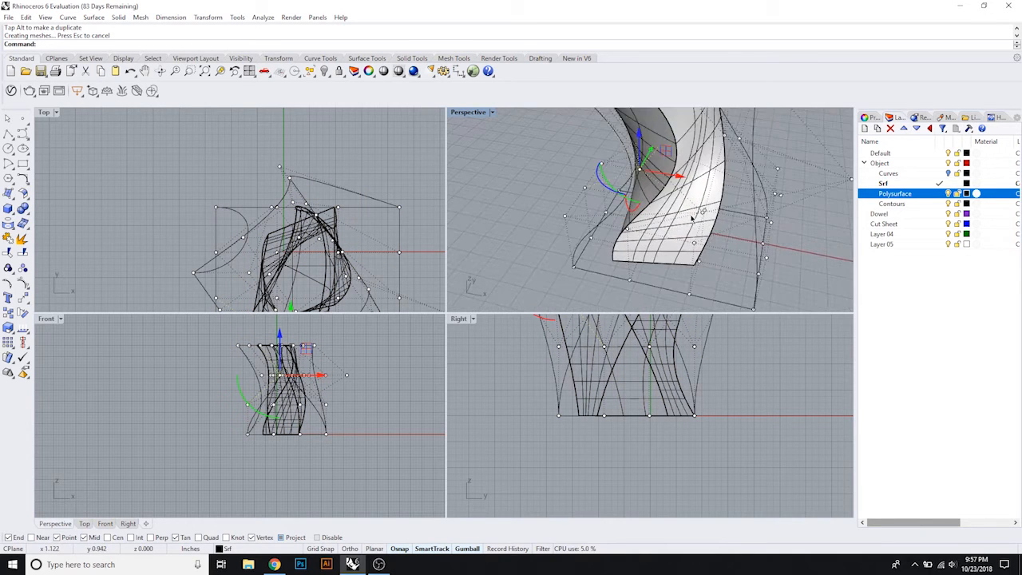
# Step: Turn off the cage's control points and delete the control cage from around the form
pyautogui.press('Escape')
pyautogui.press('Escape')
pyautogui.scroll(-8, 703, 221)
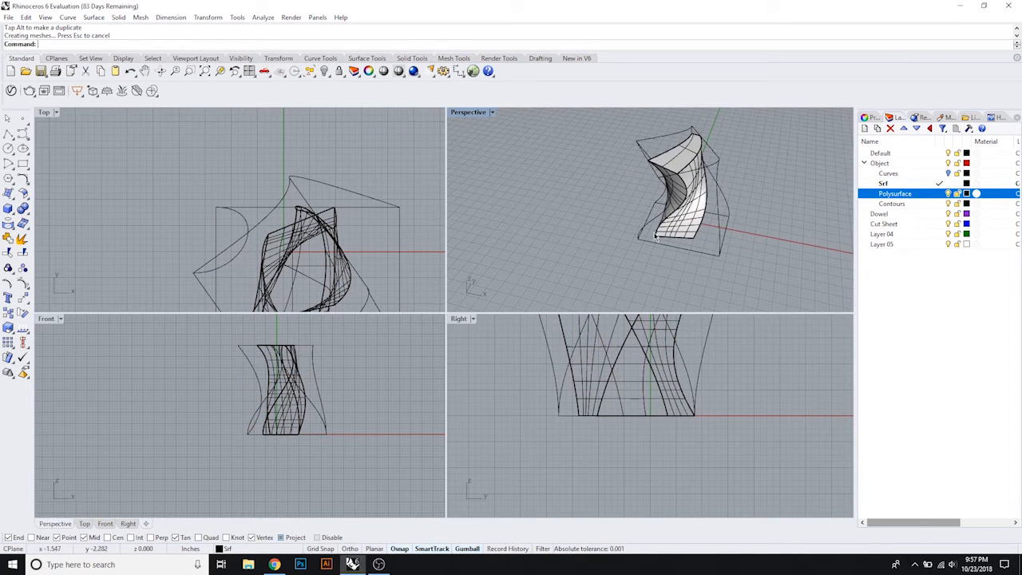
pyautogui.click(729, 218)
pyautogui.press('Delete')
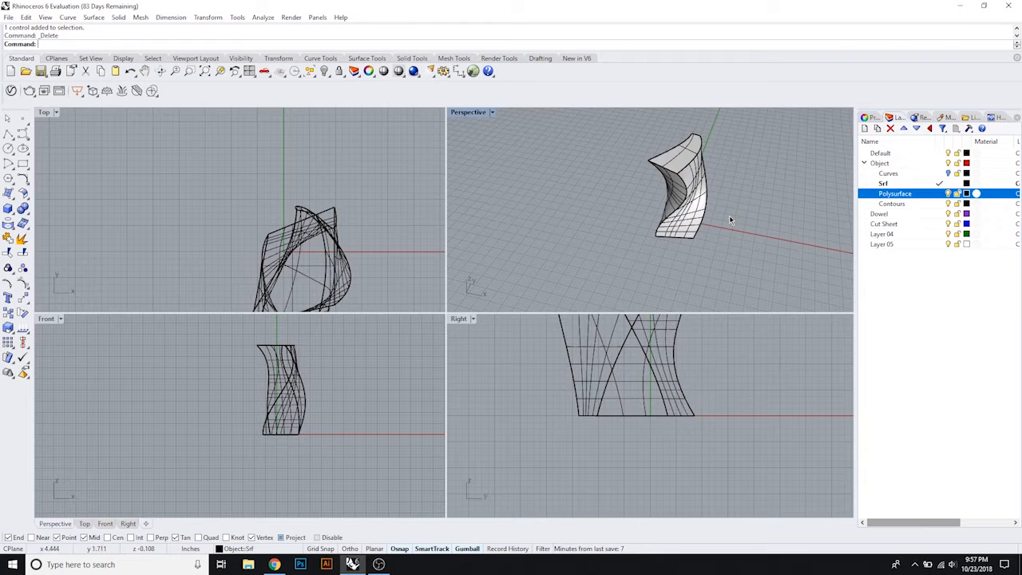
# Step: Create a solid sphere with a radius of about 2.9 in centred inside the base of the deformed form
pyautogui.click(24, 164)
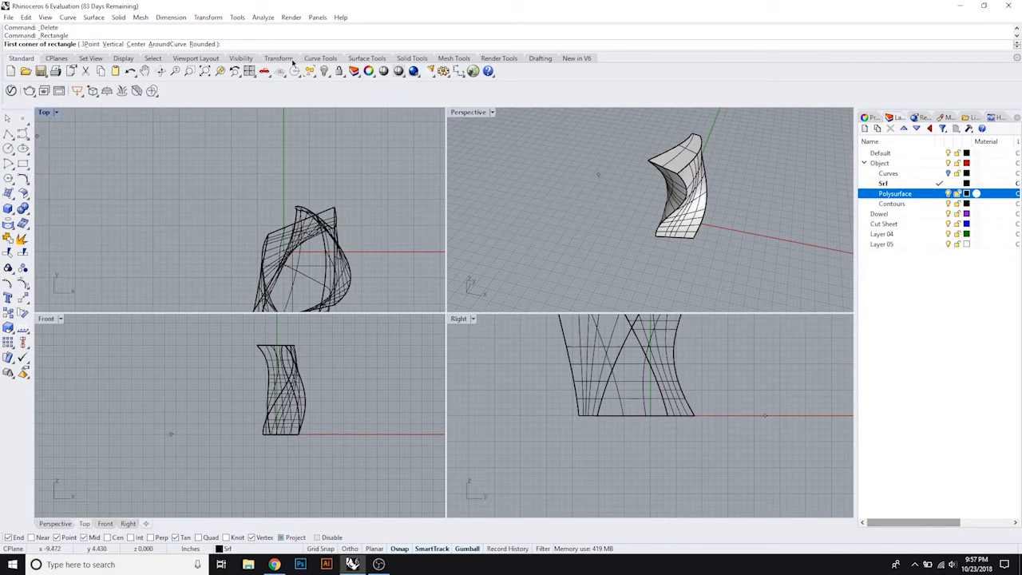
pyautogui.click(411, 59)
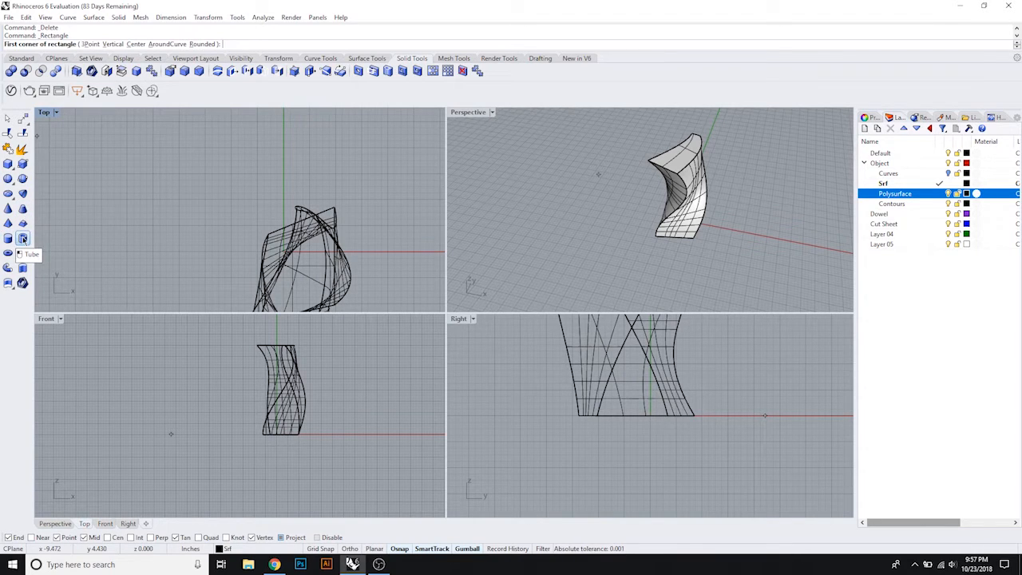
pyautogui.click(9, 179)
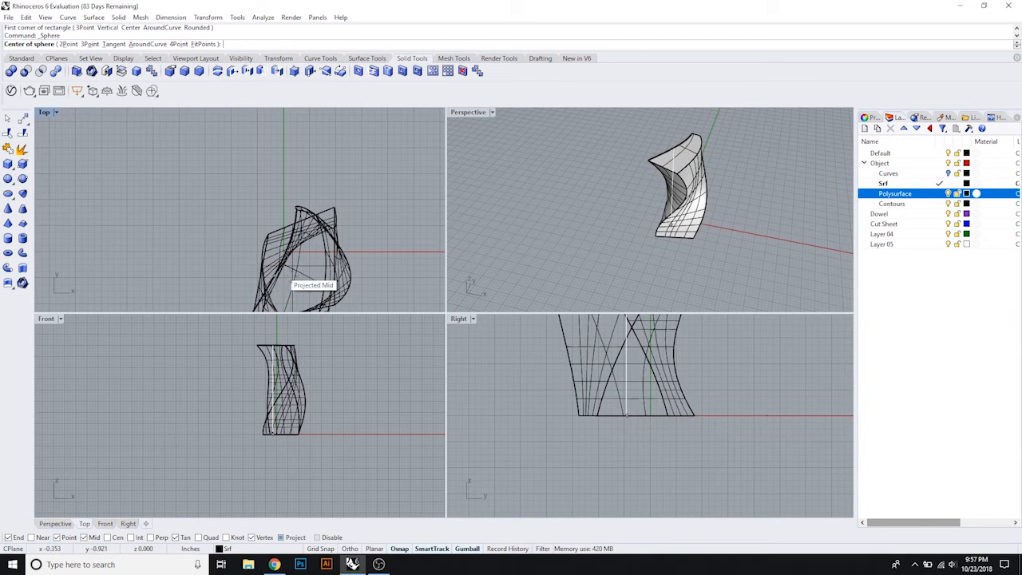
pyautogui.moveTo(296, 273); pyautogui.dragTo(290, 232, button='right')
pyautogui.click(281, 223)
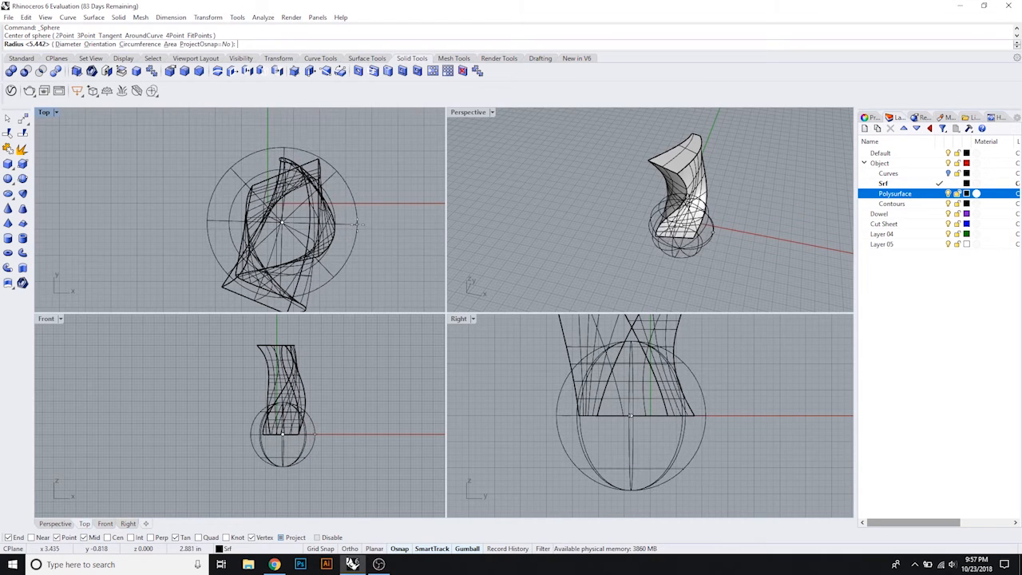
pyautogui.click(359, 225)
# Step: Raise the sphere about 3.8 in vertically to around the mid-height of the form
pyautogui.click(314, 428)
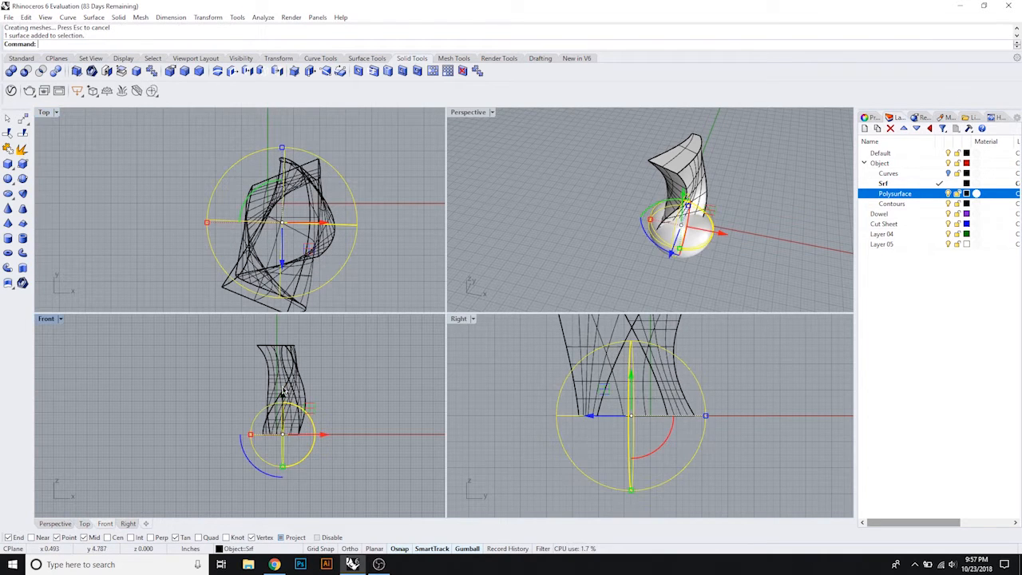
pyautogui.moveTo(281, 403); pyautogui.dragTo(279, 361)
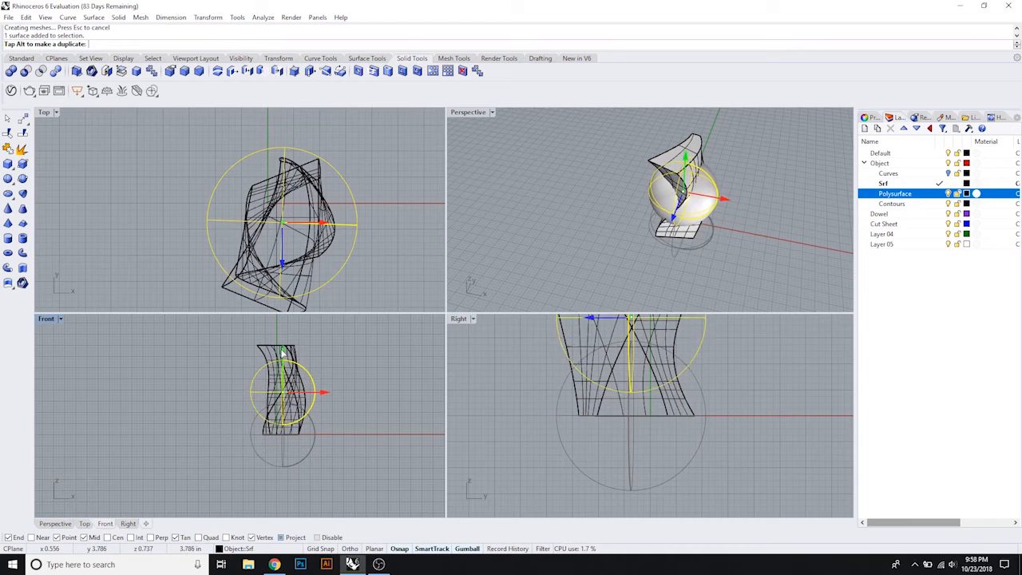
pyautogui.moveTo(723, 260); pyautogui.dragTo(699, 172, button='right')
pyautogui.scroll(4, 674, 202)
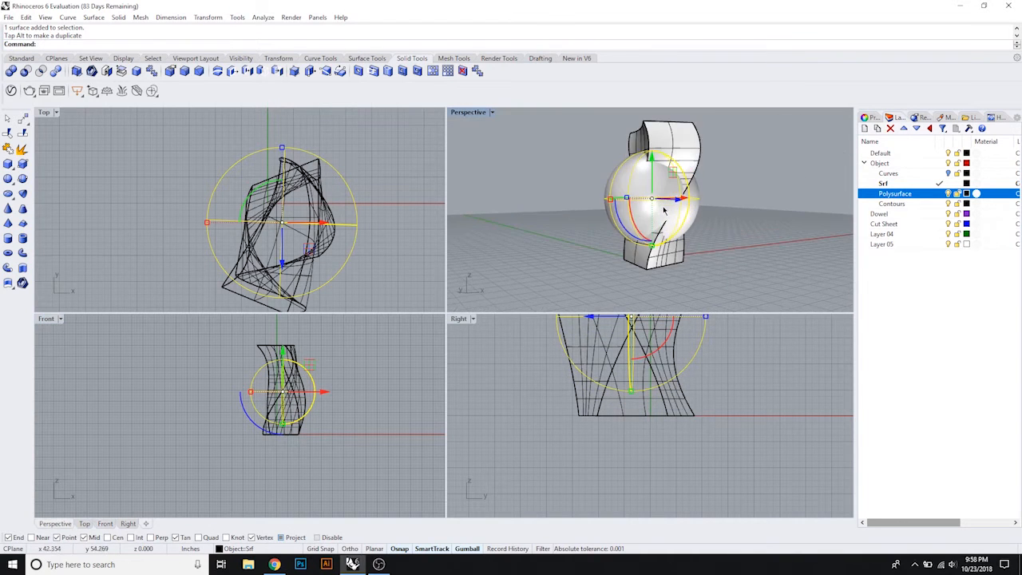
# Step: Shift the sphere slightly in the negative X and Y directions so it bulges out of the form's side, and deselect it
pyautogui.moveTo(736, 208); pyautogui.dragTo(694, 209, button='right')
pyautogui.moveTo(701, 200); pyautogui.dragTo(674, 200)
pyautogui.moveTo(595, 193); pyautogui.dragTo(738, 213, button='right')
pyautogui.moveTo(678, 244); pyautogui.dragTo(560, 255, button='right')
pyautogui.click(566, 198)
pyautogui.click(561, 254)
pyautogui.moveTo(598, 234); pyautogui.dragTo(612, 229)
pyautogui.moveTo(614, 230); pyautogui.dragTo(669, 242, button='right')
pyautogui.moveTo(549, 242); pyautogui.dragTo(561, 245)
pyautogui.moveTo(691, 233); pyautogui.dragTo(712, 251, button='right')
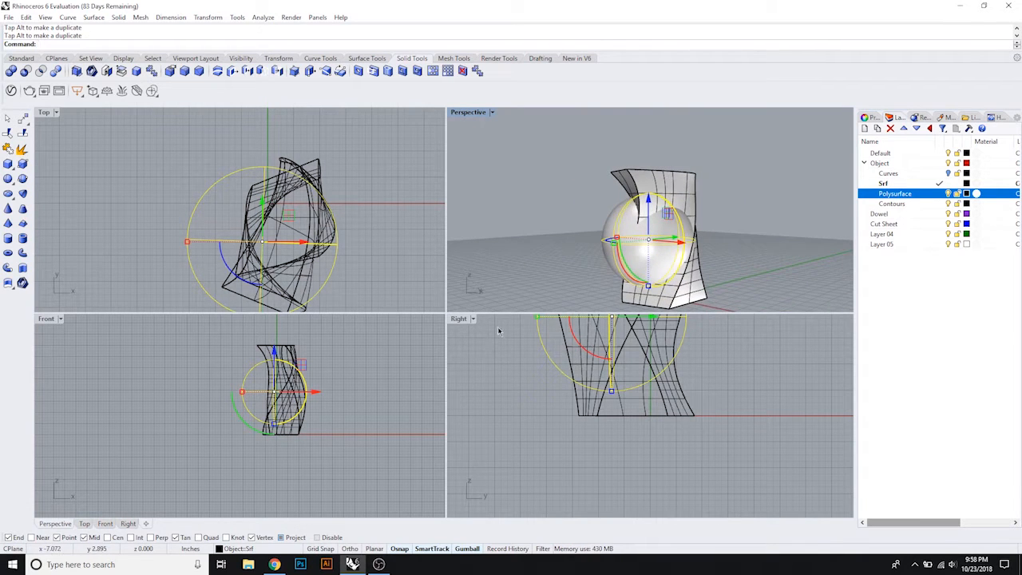
pyautogui.moveTo(580, 233); pyautogui.dragTo(721, 211, button='right')
pyautogui.click(747, 224)
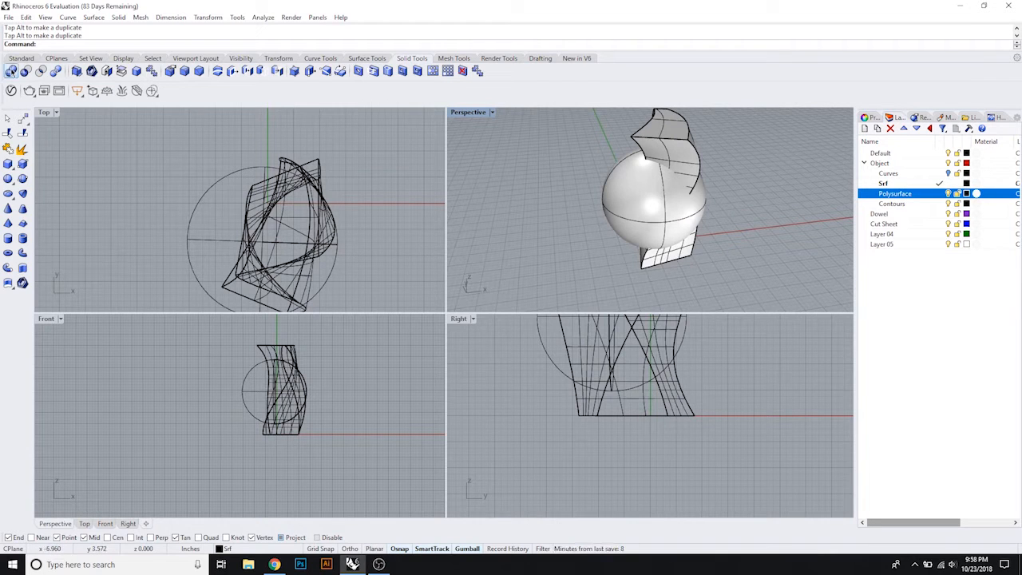
# Step: Boolean-union the sphere with the lofted form into a single solid
pyautogui.click(12, 72)
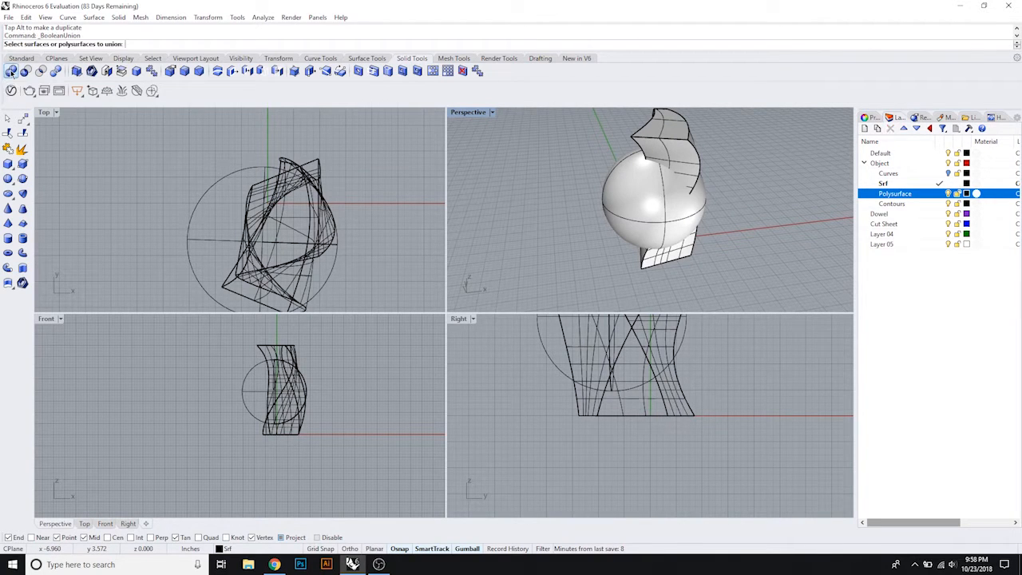
pyautogui.click(633, 205)
pyautogui.click(663, 152)
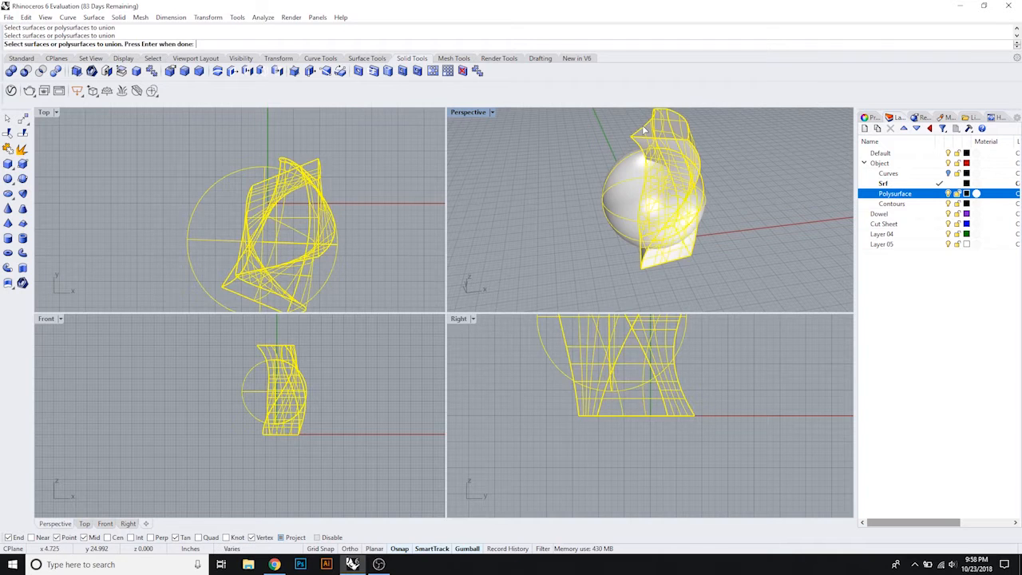
pyautogui.press('Return')
pyautogui.moveTo(705, 177)
pyautogui.mouseDown(button='right')
pyautogui.moveTo(675, 128)
pyautogui.moveTo(689, 166)
pyautogui.mouseUp(button='right')
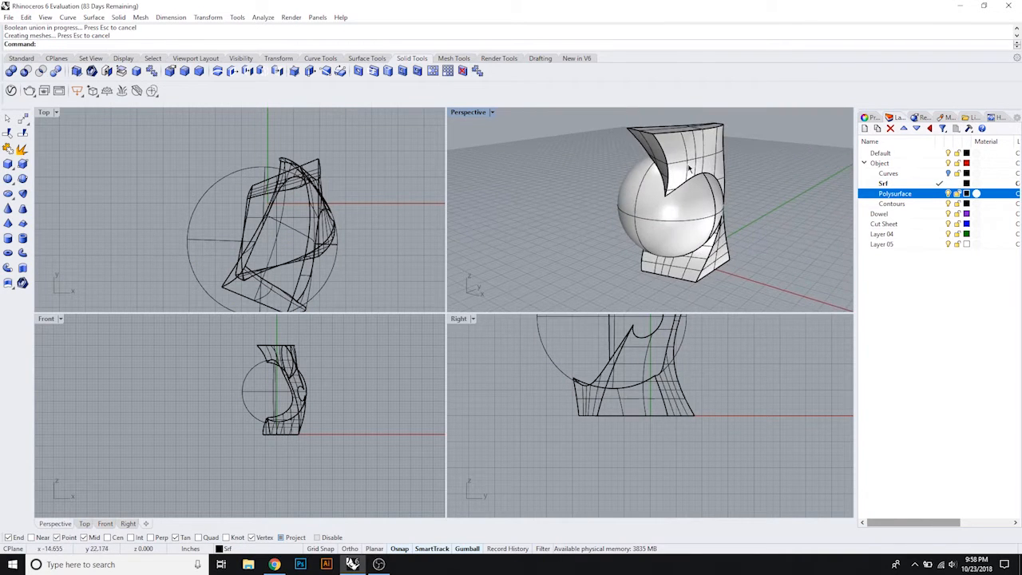
pyautogui.click(691, 167)
pyautogui.moveTo(729, 212); pyautogui.dragTo(676, 206, button='right')
pyautogui.click(760, 224)
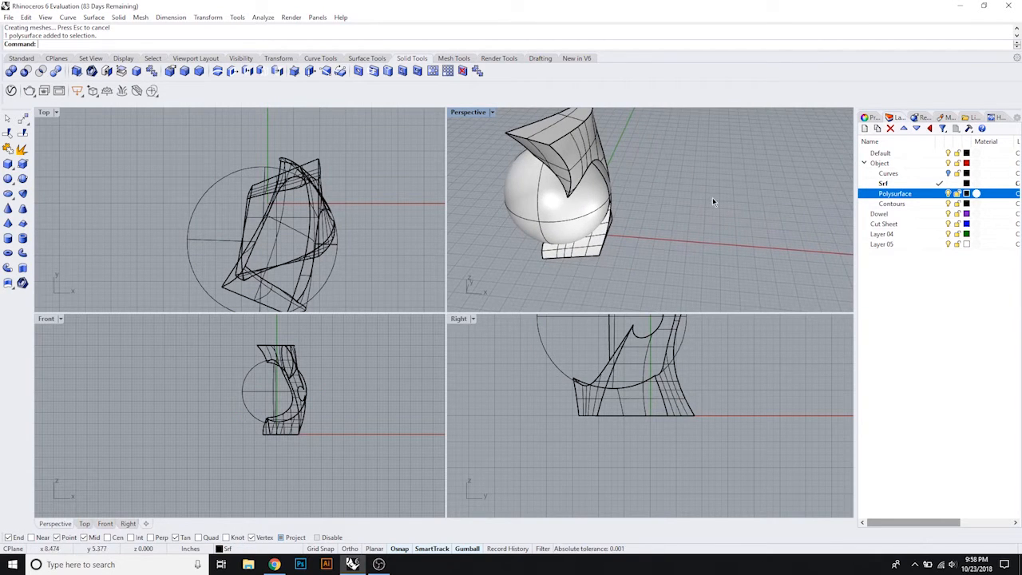
# Step: Place a small rectangular clipping plane on the ground beside the merged solid
pyautogui.press('Return')
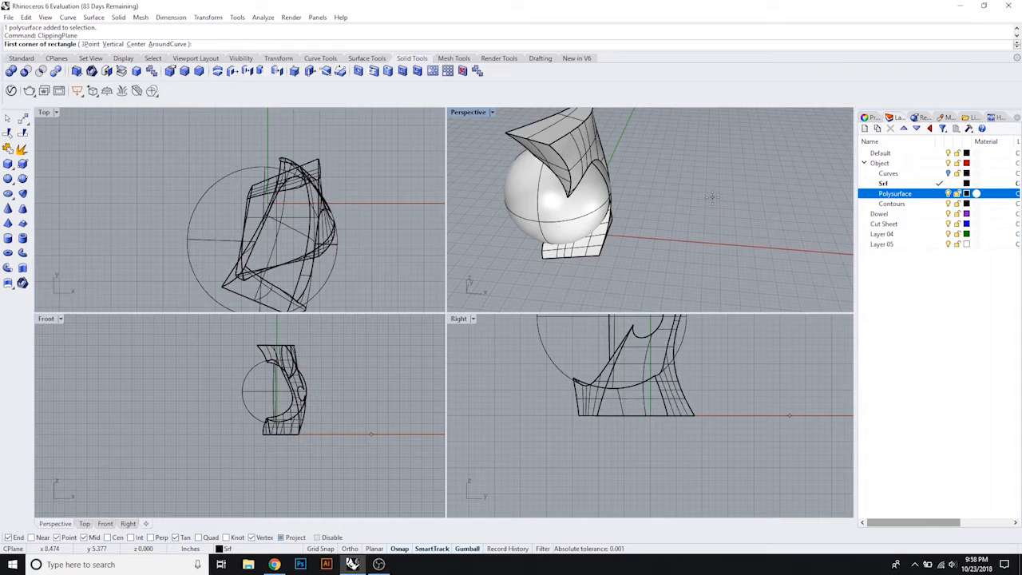
pyautogui.click(711, 197)
pyautogui.click(686, 232)
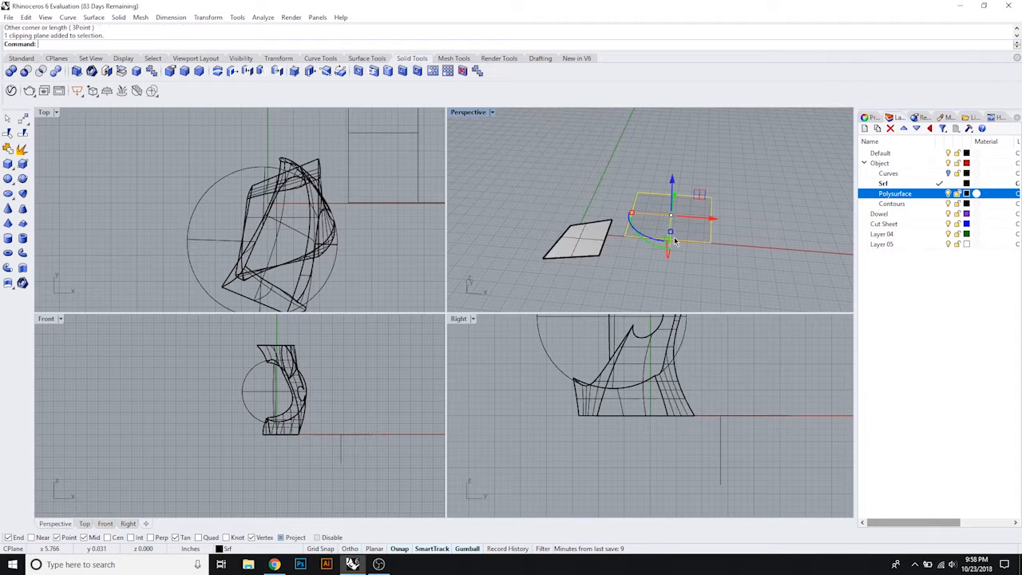
# Step: Slide the clipping plane up and down through the merged solid to examine its sections, and delete the plane
pyautogui.moveTo(673, 183); pyautogui.dragTo(680, 102)
pyautogui.moveTo(657, 114); pyautogui.dragTo(657, 154, button='right')
pyautogui.moveTo(657, 154); pyautogui.dragTo(636, 127)
pyautogui.moveTo(668, 228); pyautogui.dragTo(638, 232, button='right')
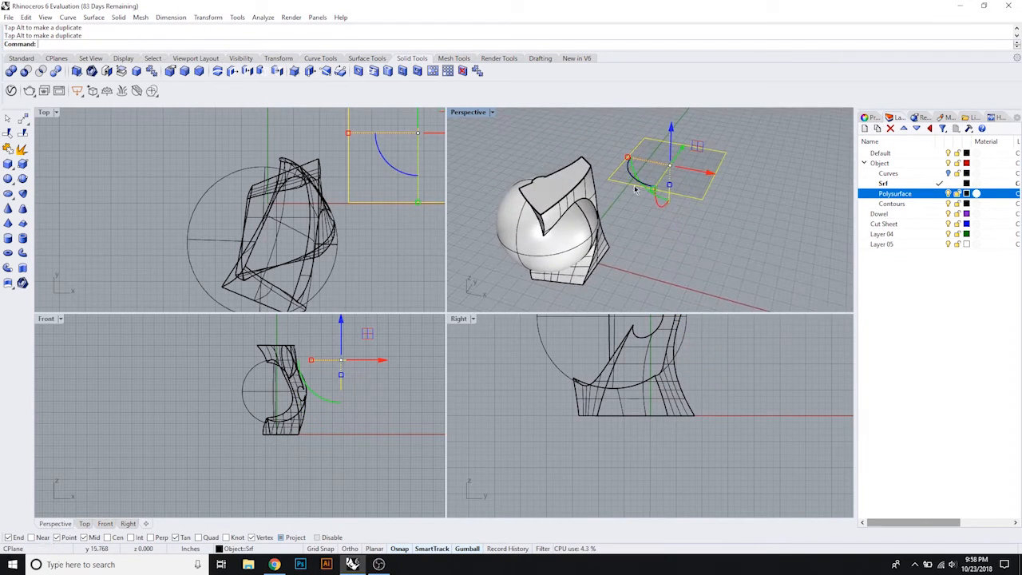
pyautogui.scroll(-6, 637, 187)
pyautogui.moveTo(651, 140); pyautogui.dragTo(657, 171)
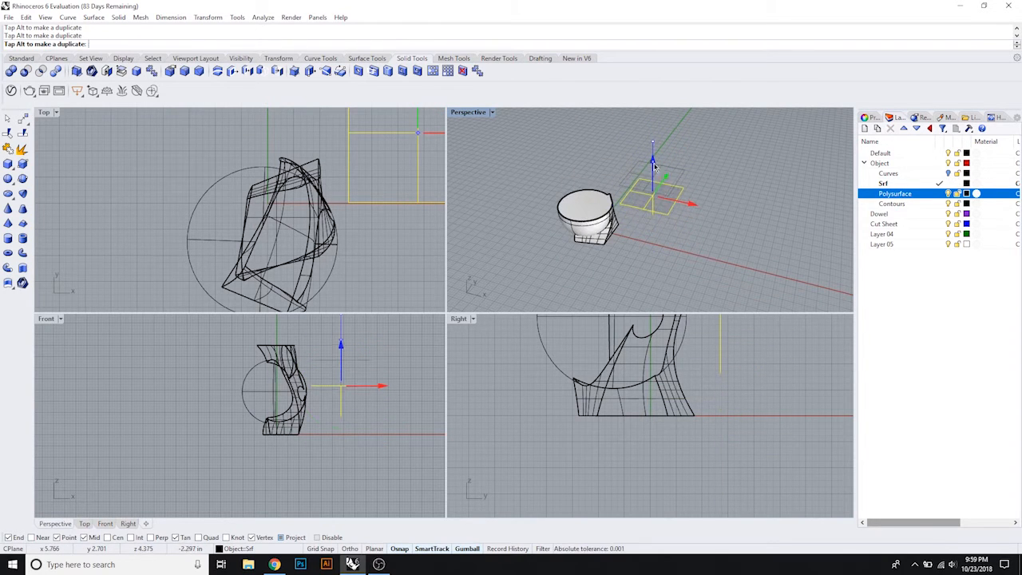
pyautogui.press('Delete')
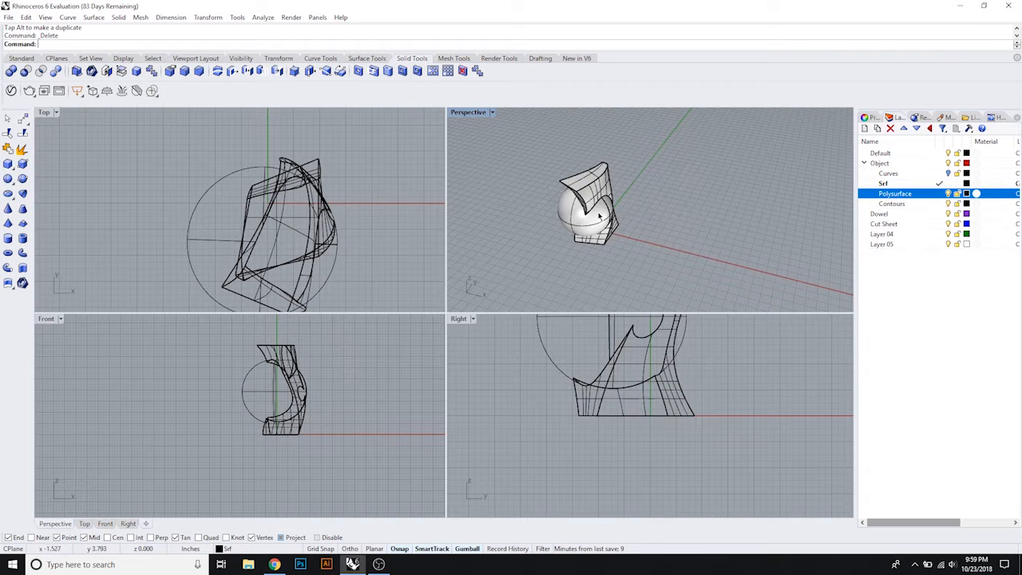
# Step: Draw a 0.25 by 1/4 in square in plan inside the form's footprint as a dowel profile
pyautogui.moveTo(338, 221); pyautogui.dragTo(337, 191, button='right')
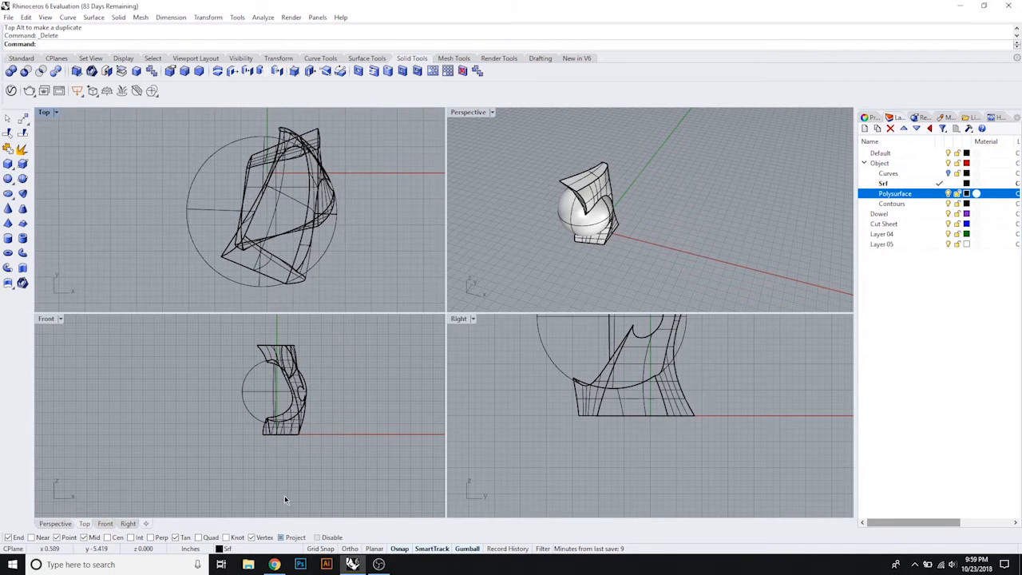
pyautogui.click(16, 60)
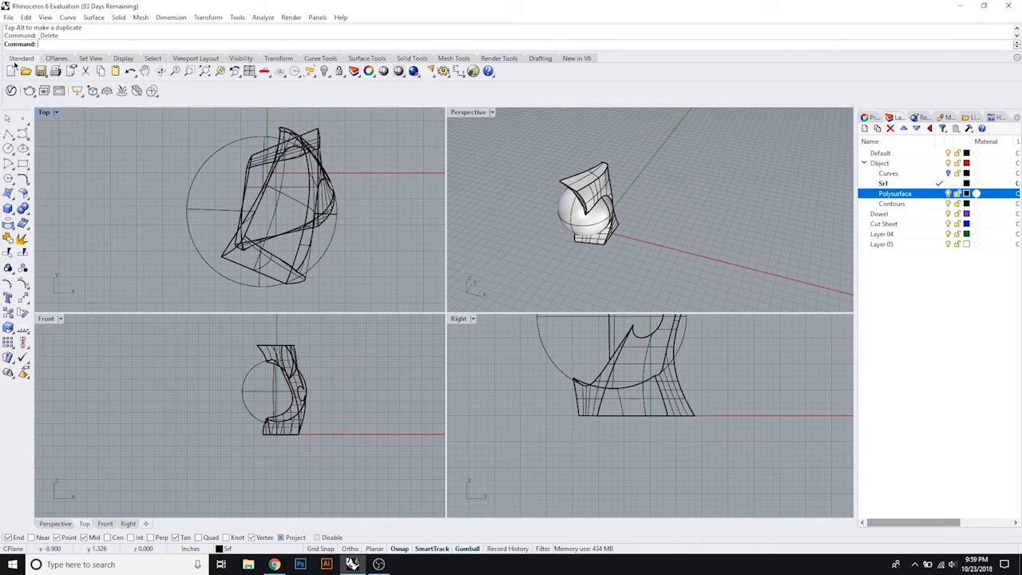
pyautogui.click(23, 163)
pyautogui.scroll(4, 273, 206)
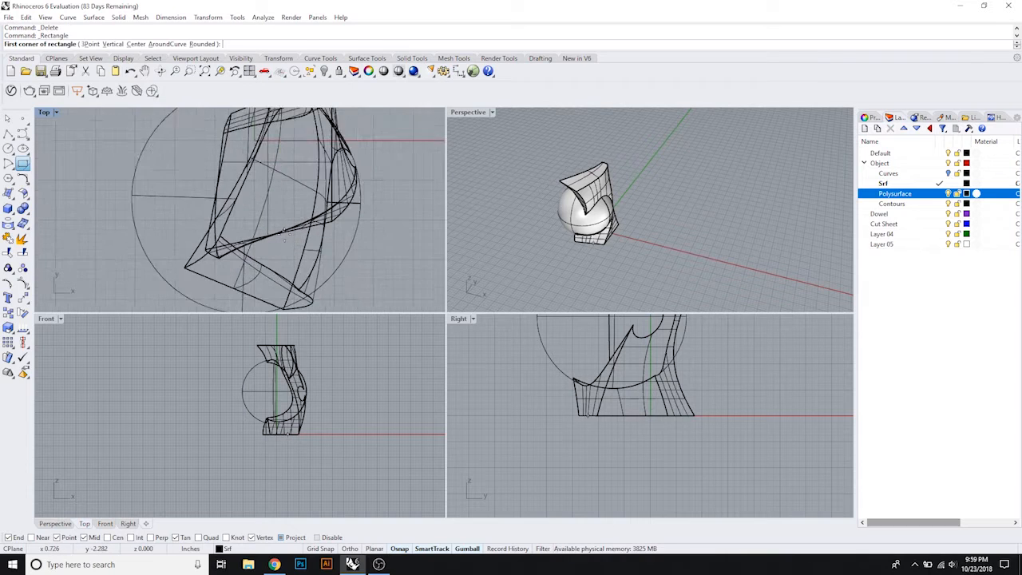
pyautogui.click(273, 208)
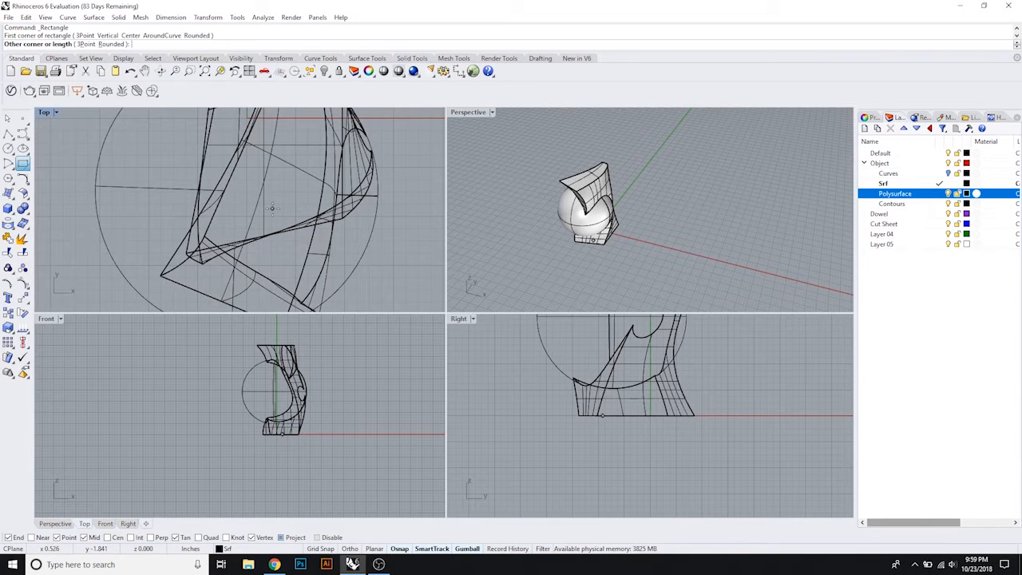
pyautogui.write('.25')
pyautogui.press('Return')
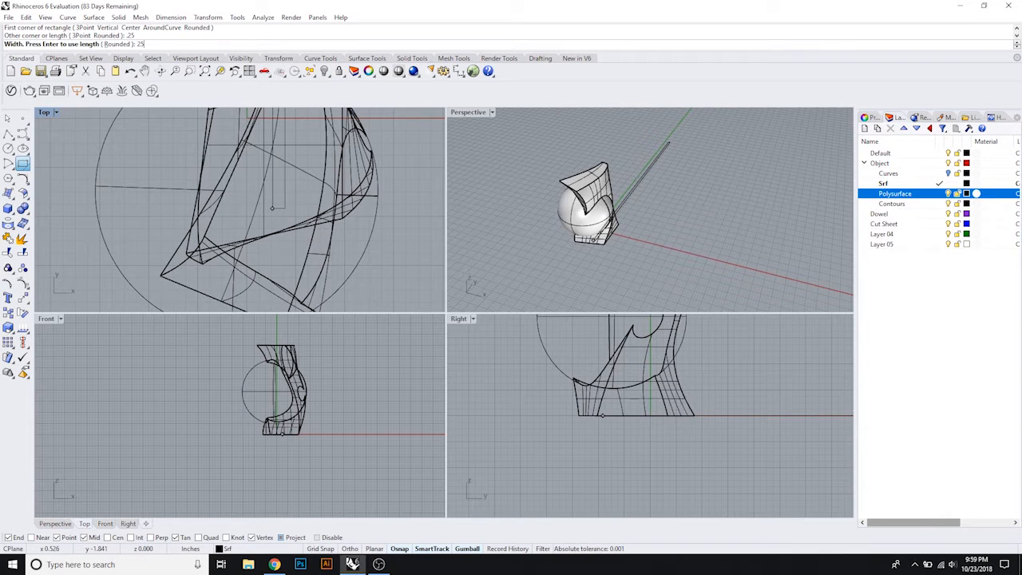
pyautogui.press('BackSpace')
pyautogui.press('BackSpace')
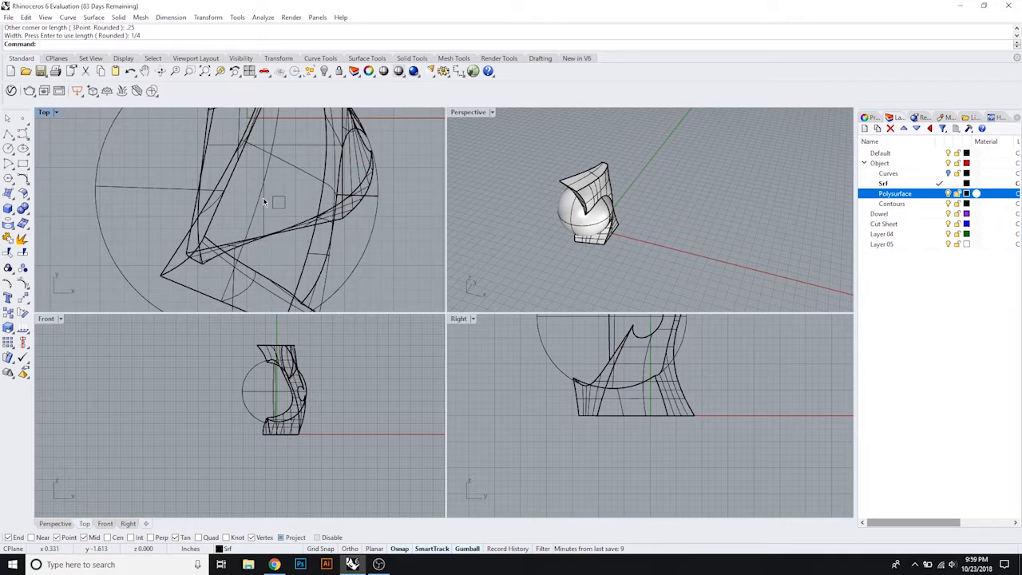
# Step: Copy the small square to a second dowel position farther along Y inside the form's footprint
pyautogui.click(284, 206)
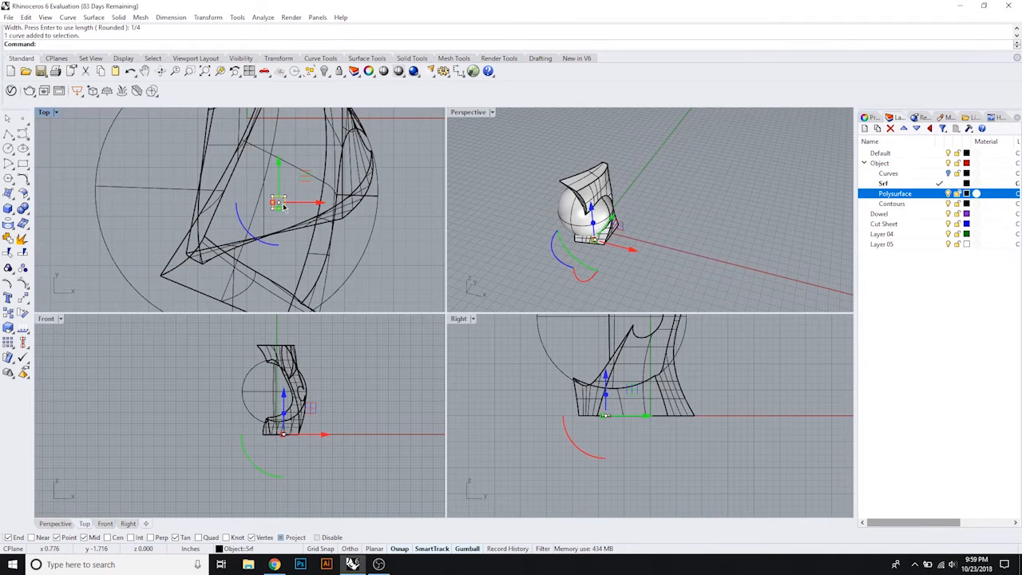
pyautogui.write('Copy')
pyautogui.press('Return')
pyautogui.click(284, 203)
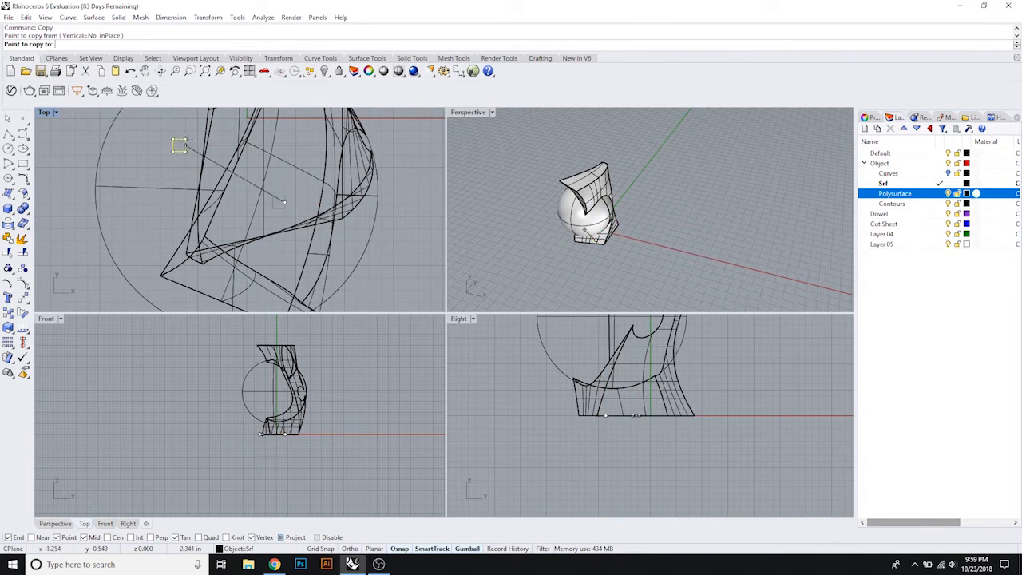
pyautogui.scroll(-4, 223, 163)
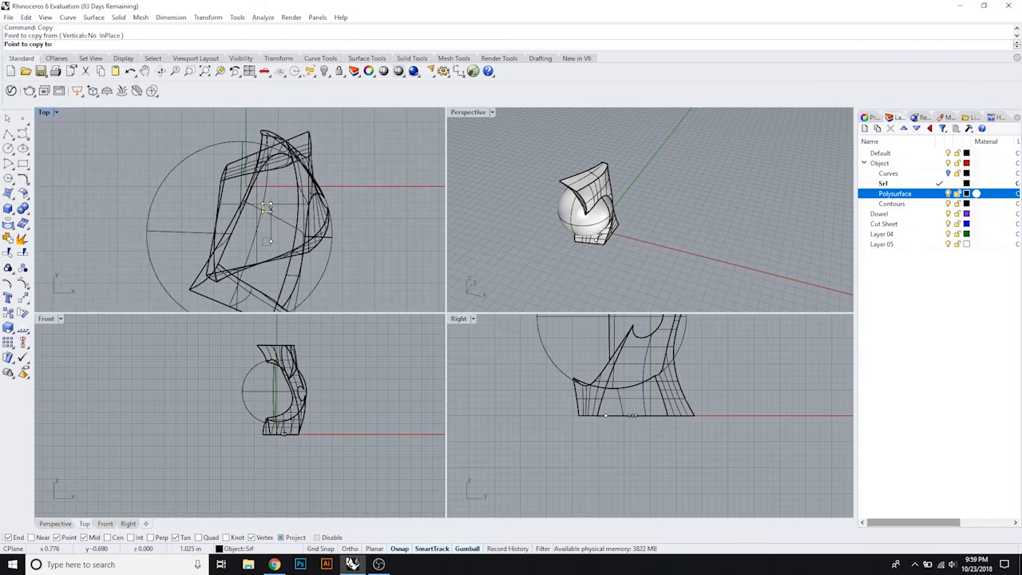
pyautogui.click(275, 176)
pyautogui.press('Return')
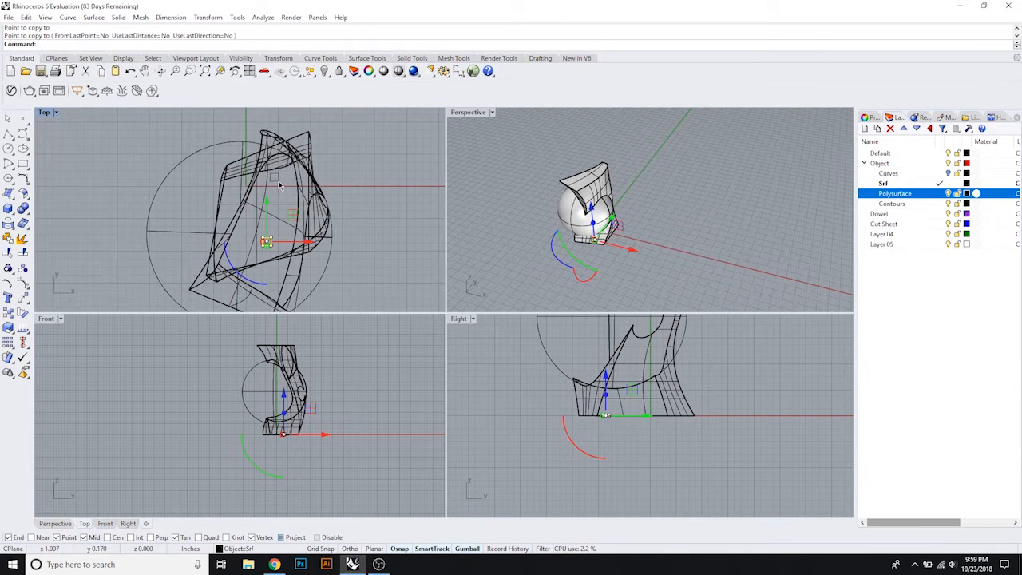
# Step: Extrude both dowel squares upward as solids about 9 in, past the top of the form
pyautogui.keyDown('shift'); pyautogui.click(280, 184); pyautogui.keyUp('shift')
pyautogui.scroll(1, 372, 400)
pyautogui.write('Ext')
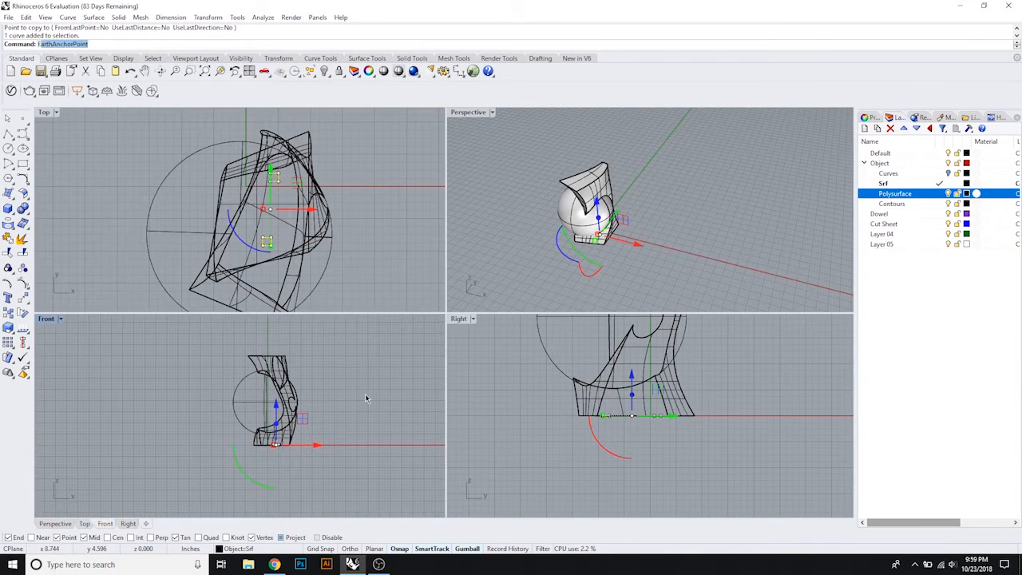
pyautogui.write('rudeCrv')
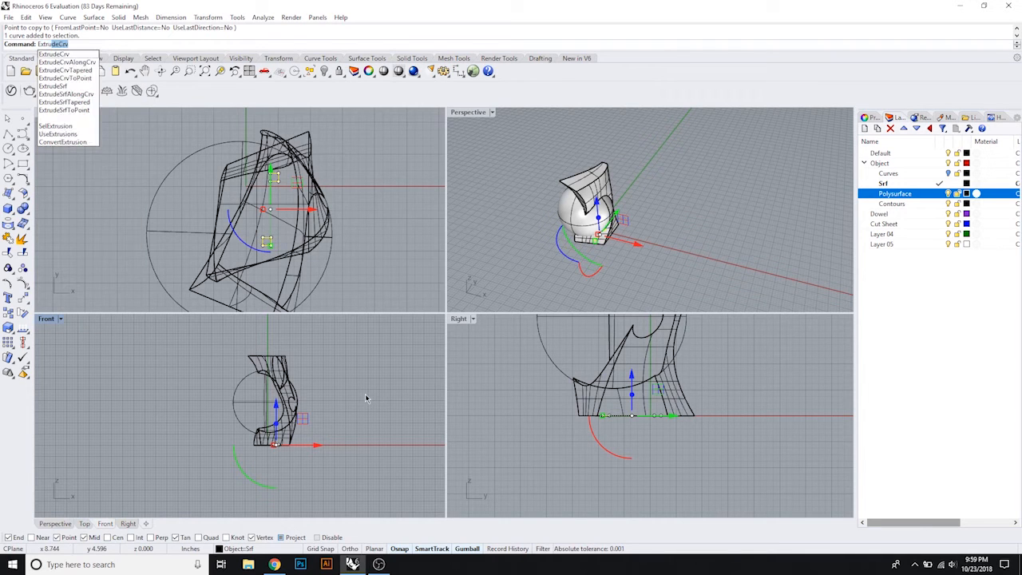
pyautogui.press('Return')
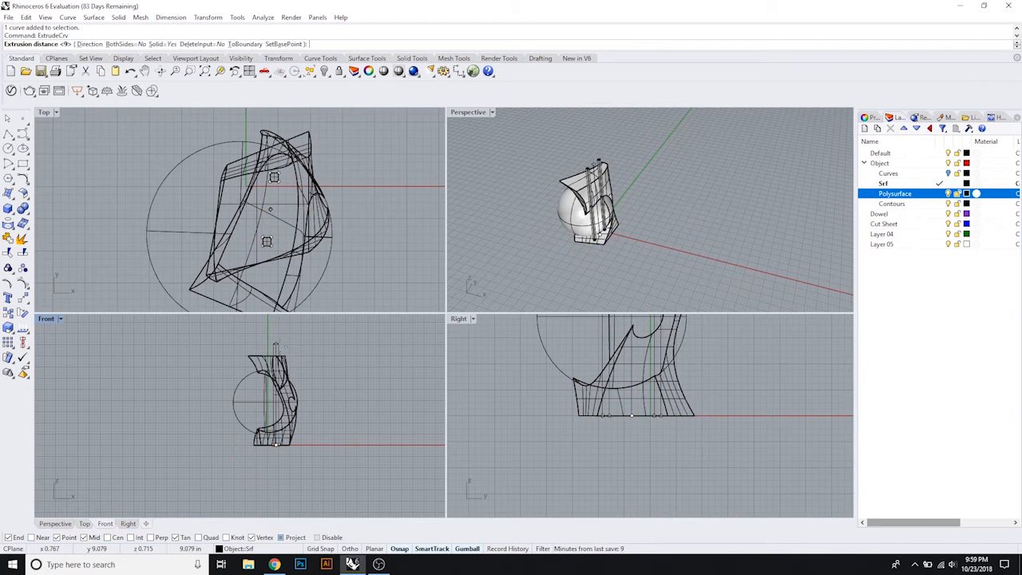
pyautogui.click(275, 348)
# Step: Delete the two source square curves, keeping the extruded dowel solids
pyautogui.scroll(2, 369, 358)
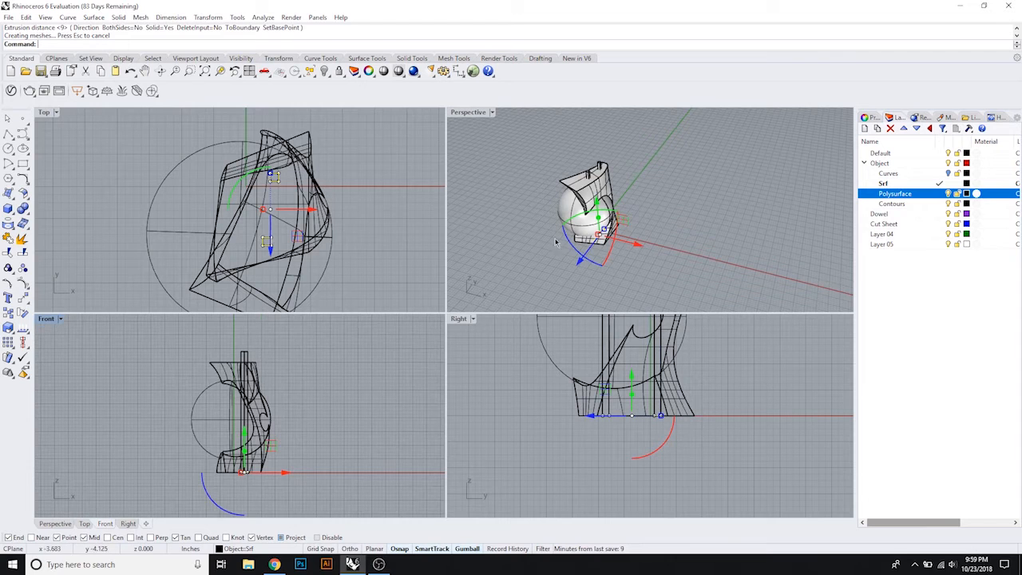
pyautogui.moveTo(655, 255); pyautogui.dragTo(642, 219, button='right')
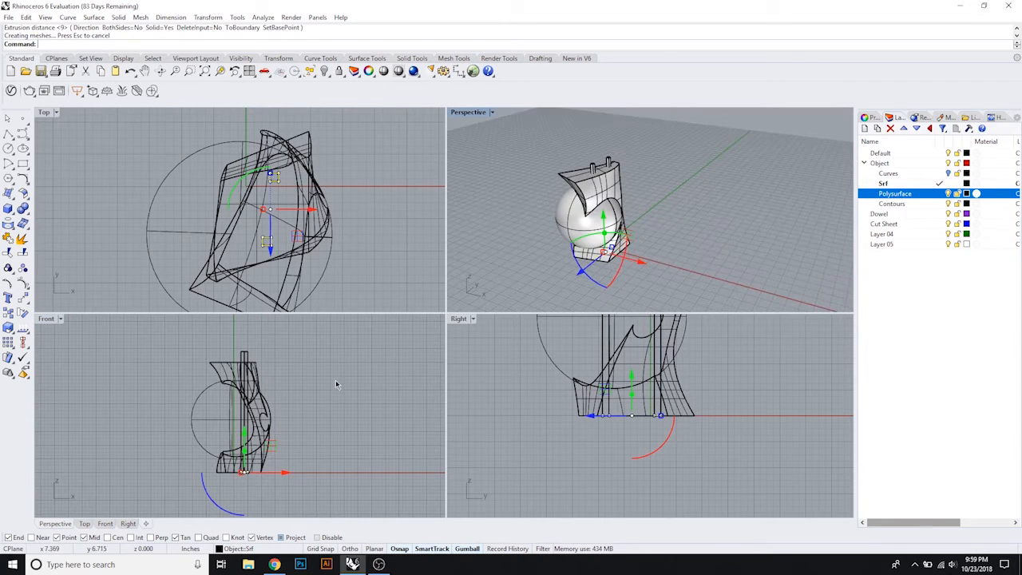
pyautogui.press('Delete')
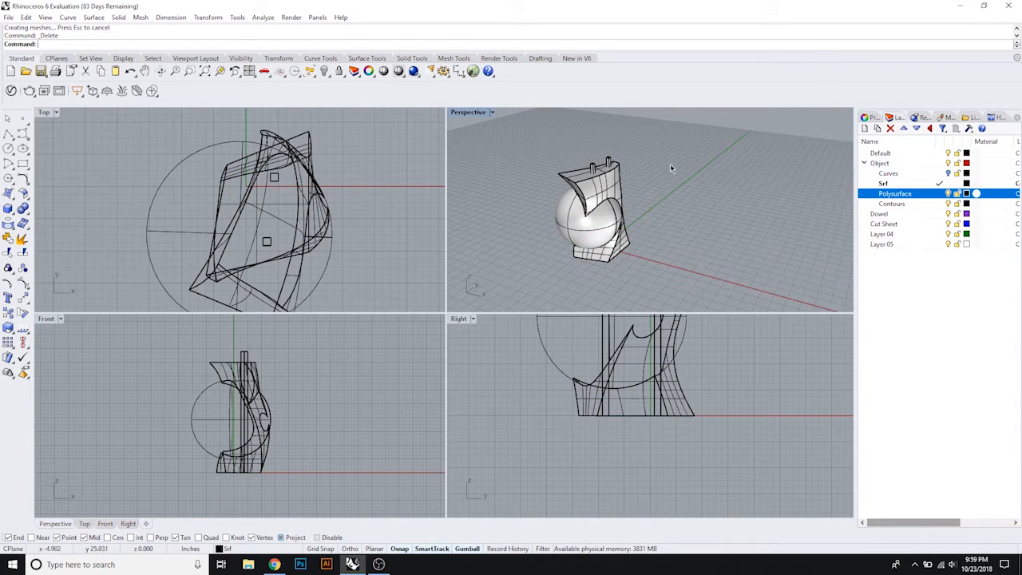
pyautogui.scroll(2, 600, 163)
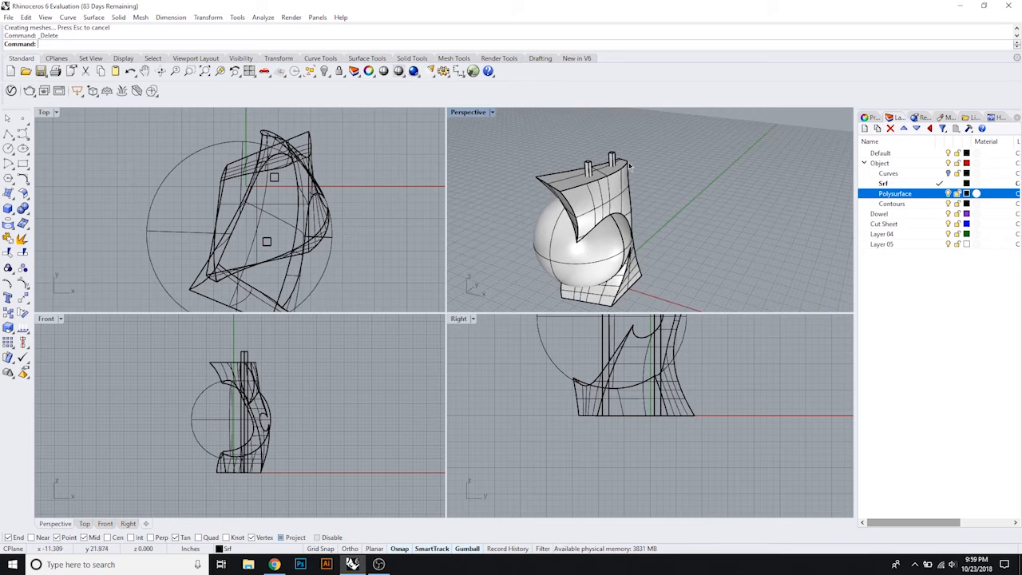
# Step: Move the combined loft-and-sphere solid to the Polysurface layer and clear the selection
pyautogui.click(616, 172)
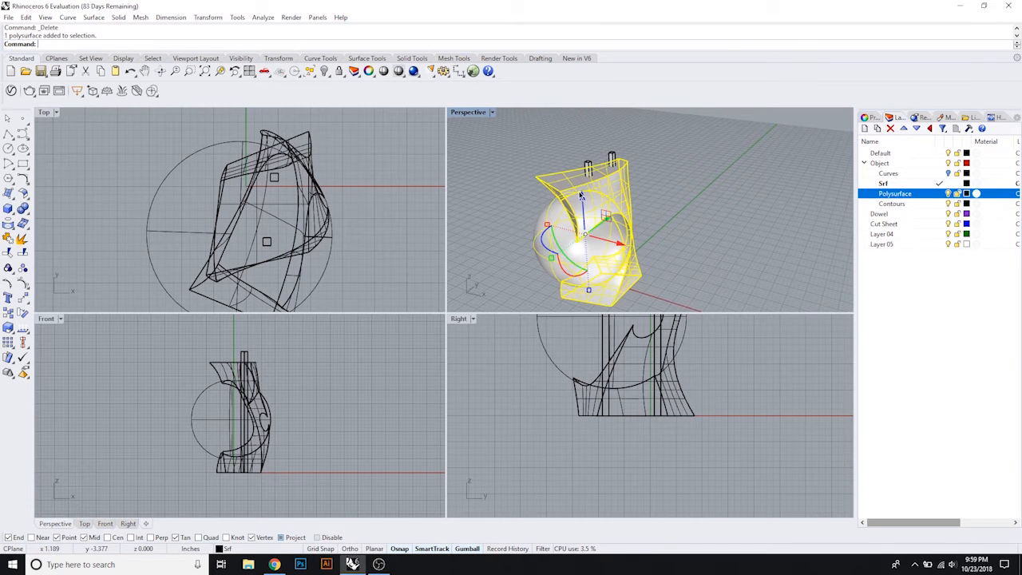
pyautogui.rightClick(922, 198)
pyautogui.click(881, 387)
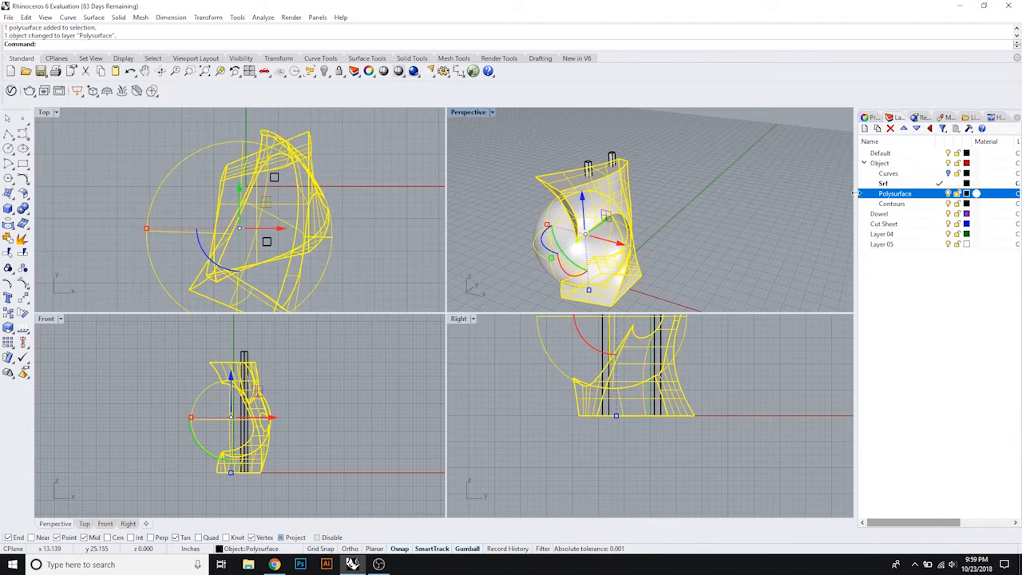
pyautogui.press('Escape')
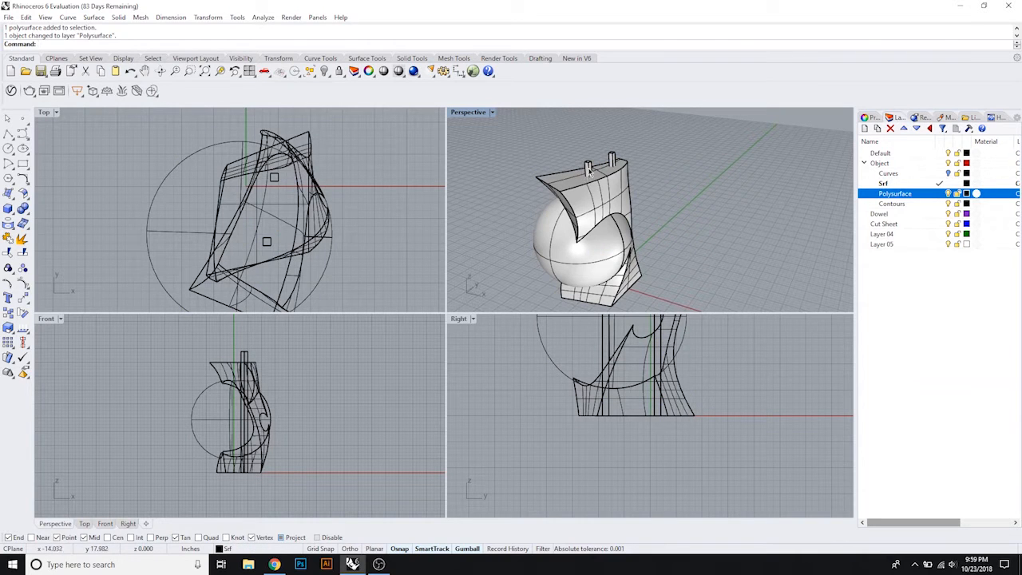
# Step: Reposition the dowel with the lower Y position by shifting it along X and Y within the form's footprint
pyautogui.click(588, 168)
pyautogui.click(692, 184)
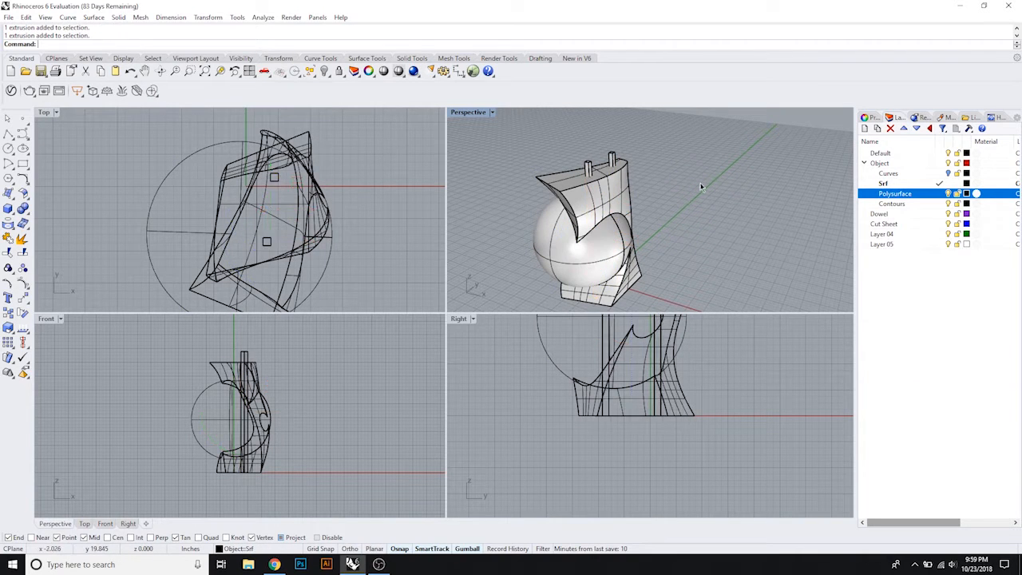
pyautogui.click(589, 169)
pyautogui.moveTo(587, 166); pyautogui.dragTo(646, 209, button='right')
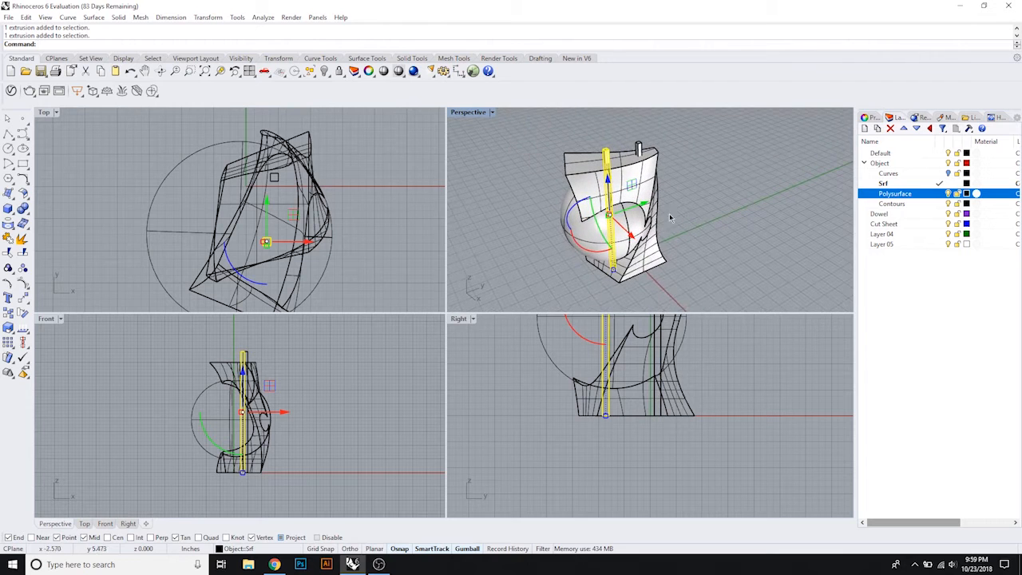
pyautogui.moveTo(641, 206)
pyautogui.mouseDown()
pyautogui.moveTo(603, 209)
pyautogui.moveTo(638, 201)
pyautogui.moveTo(612, 209)
pyautogui.moveTo(626, 206)
pyautogui.mouseUp()
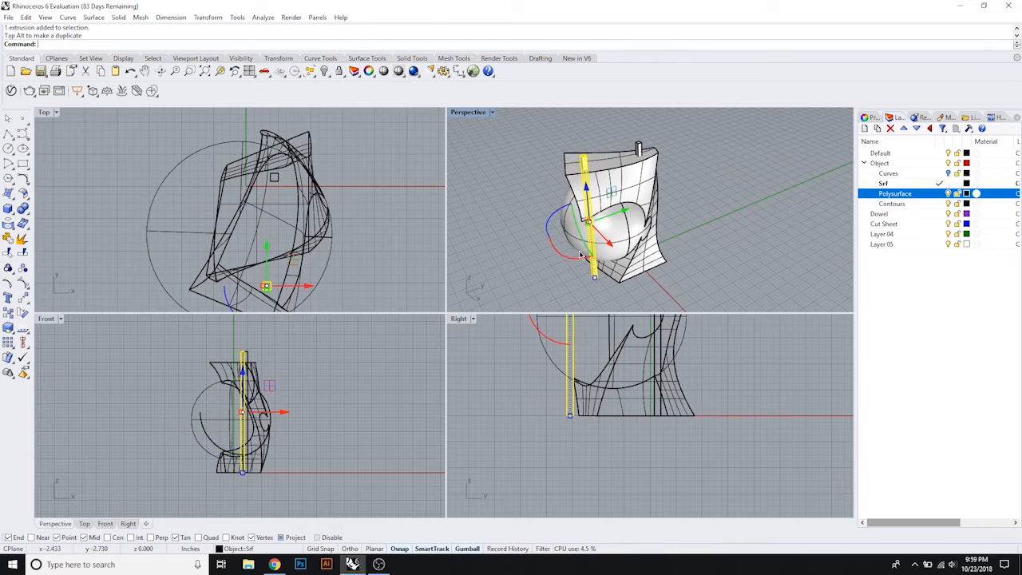
pyautogui.moveTo(625, 206); pyautogui.dragTo(655, 163, button='right')
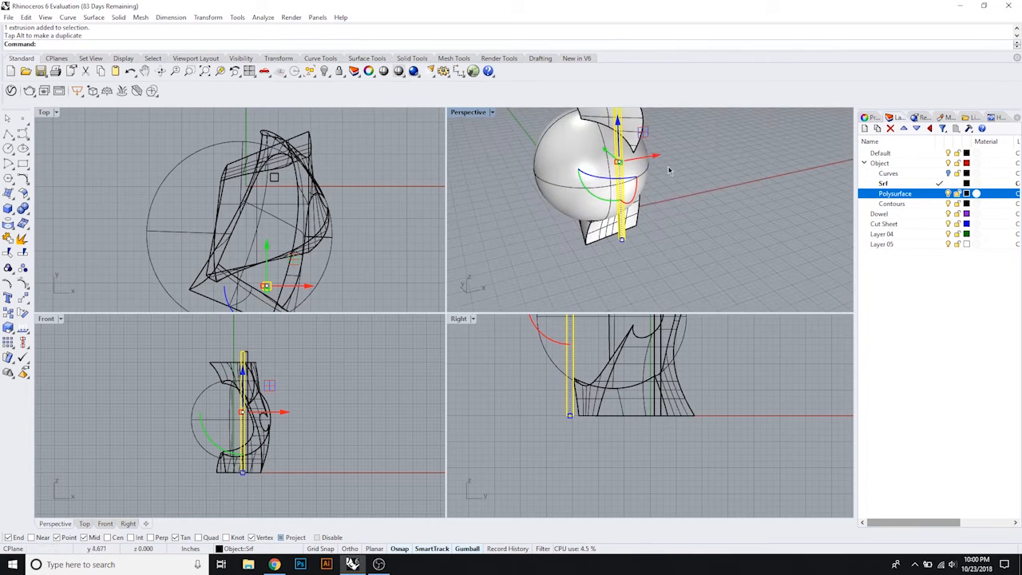
pyautogui.moveTo(655, 164); pyautogui.dragTo(653, 159)
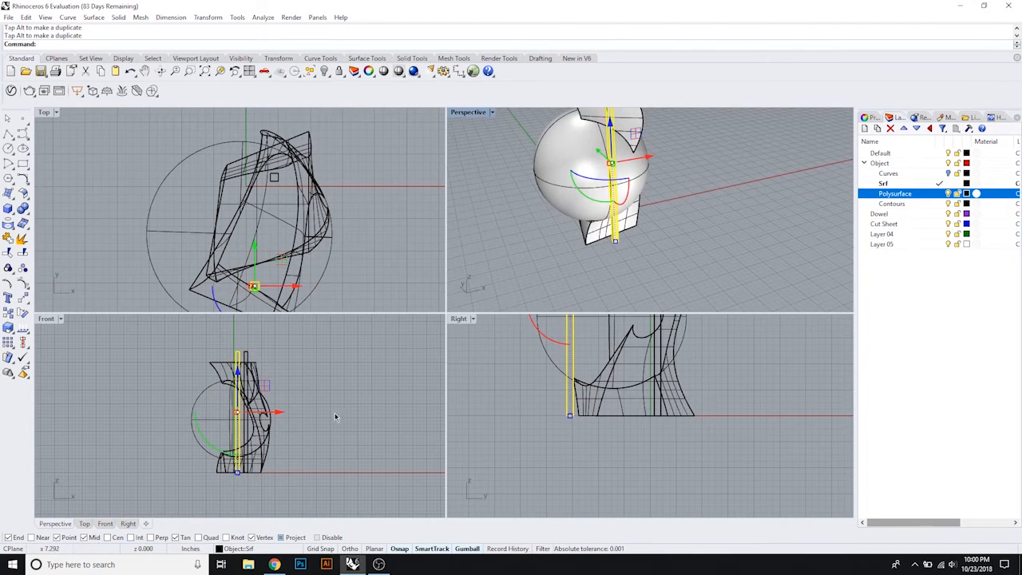
pyautogui.moveTo(504, 368); pyautogui.dragTo(545, 408, button='right')
pyautogui.moveTo(672, 210); pyautogui.dragTo(686, 246, button='right')
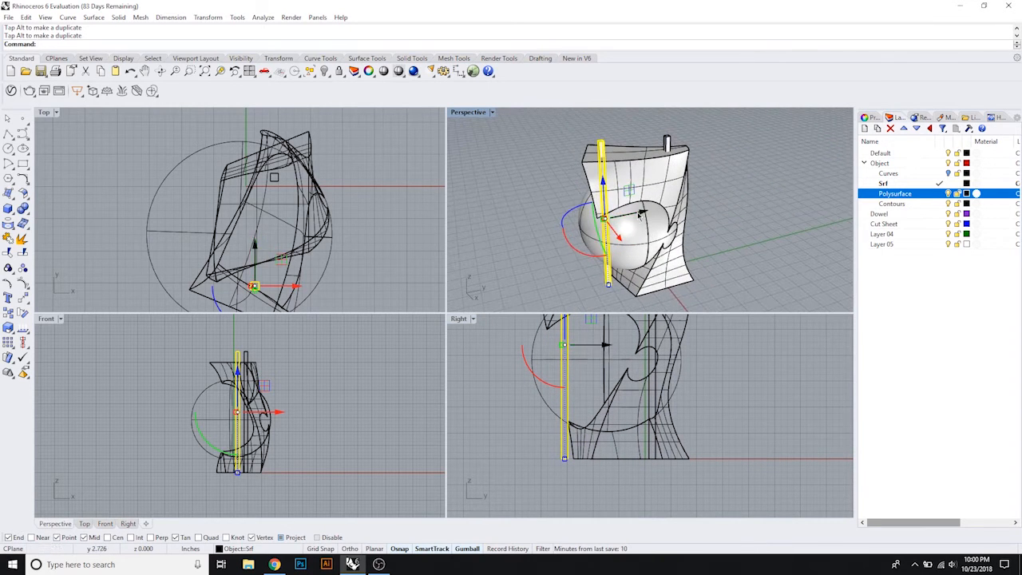
pyautogui.moveTo(639, 214); pyautogui.dragTo(648, 212)
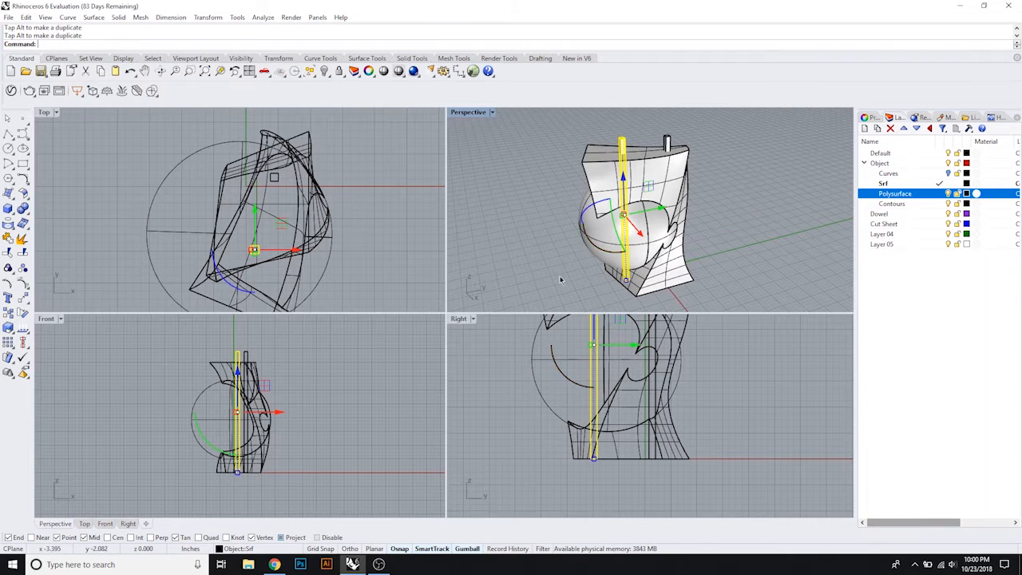
pyautogui.click(528, 241)
# Step: Copy the repositioned dowel to a third location toward negative X and Y, outside the base but passing through the sphere
pyautogui.moveTo(528, 241); pyautogui.dragTo(594, 167, button='right')
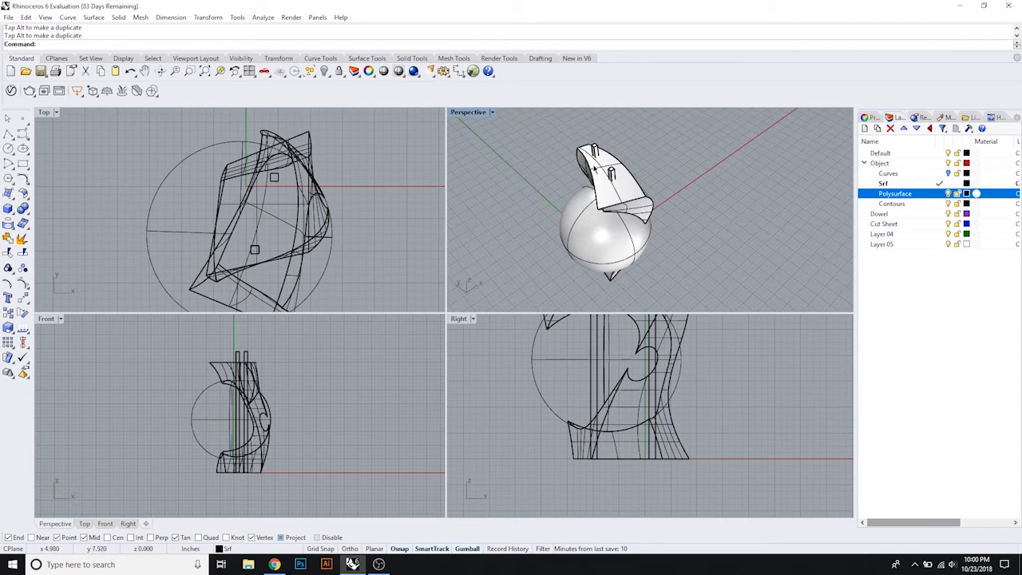
pyautogui.click(612, 174)
pyautogui.write('C')
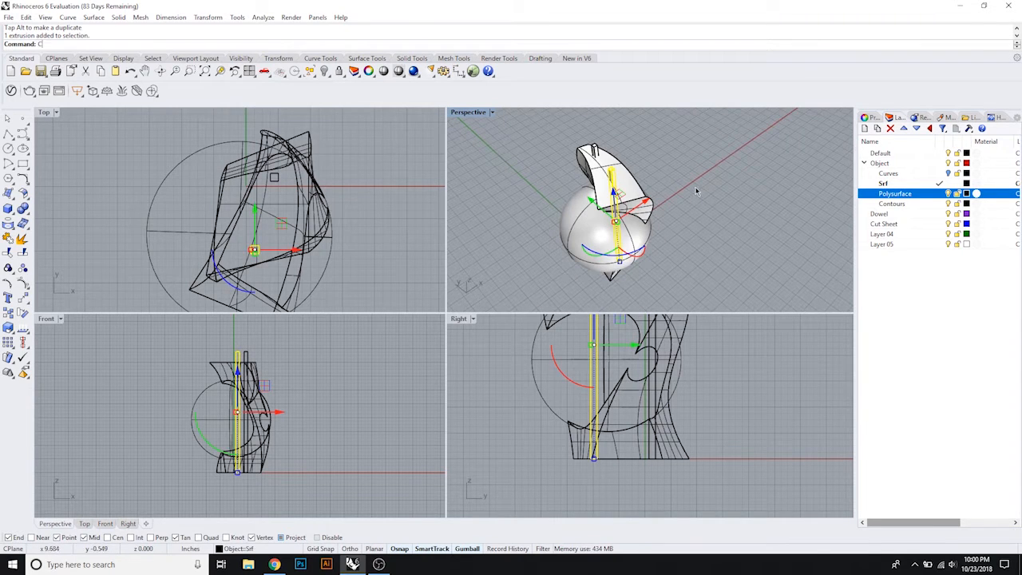
pyautogui.write('O')
pyautogui.press('Return')
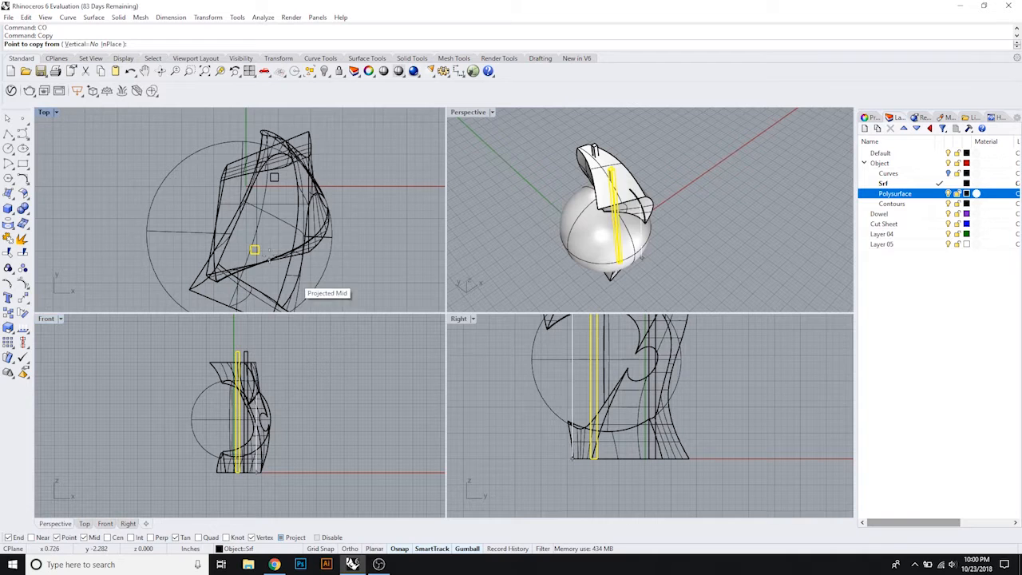
pyautogui.click(254, 250)
pyautogui.moveTo(256, 308); pyautogui.dragTo(243, 229, button='right')
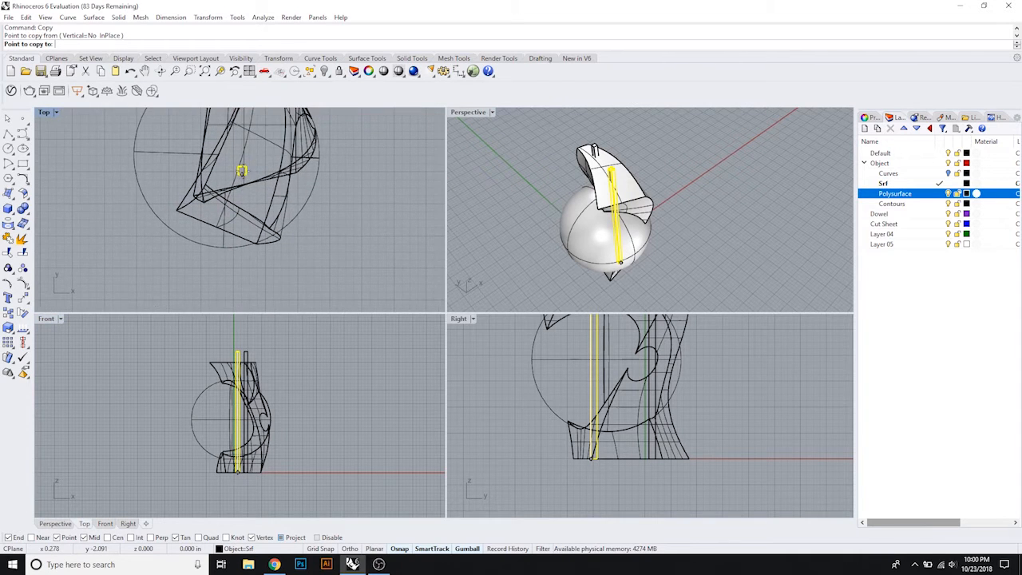
pyautogui.click(217, 223)
pyautogui.press('Return')
pyautogui.click(701, 257)
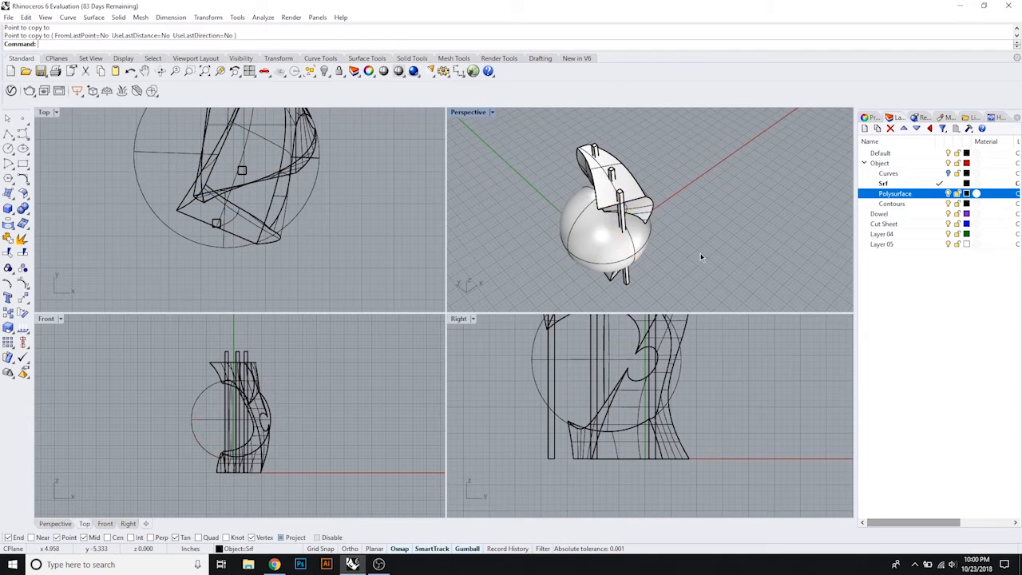
# Step: Move all three dowel solids to the Dowel layer
pyautogui.moveTo(703, 258); pyautogui.dragTo(654, 237, button='right')
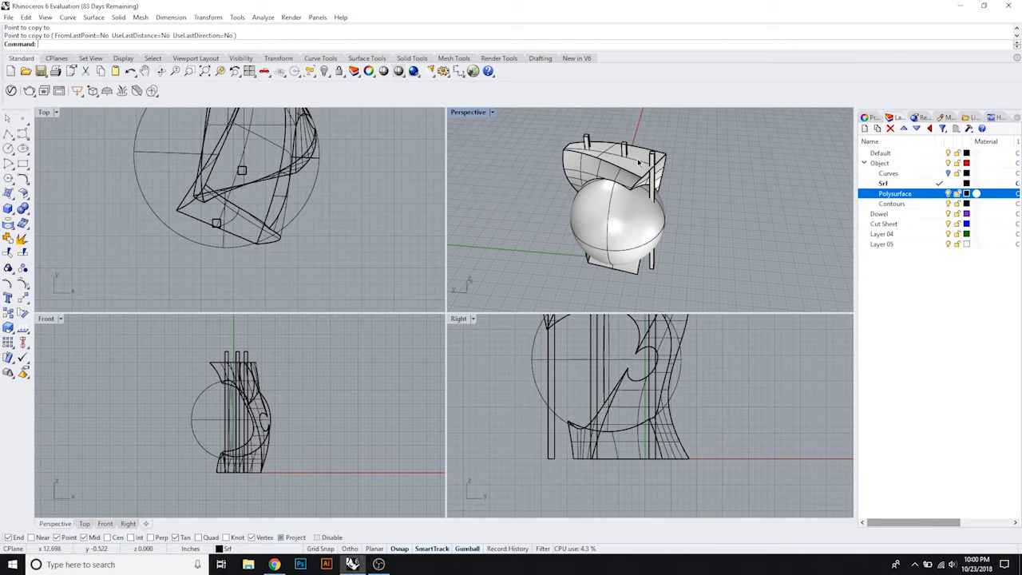
pyautogui.moveTo(639, 162)
pyautogui.mouseDown(button='right')
pyautogui.moveTo(634, 141)
pyautogui.moveTo(631, 200)
pyautogui.moveTo(639, 169)
pyautogui.mouseUp(button='right')
pyautogui.moveTo(681, 155); pyautogui.dragTo(572, 175)
pyautogui.rightClick(905, 213)
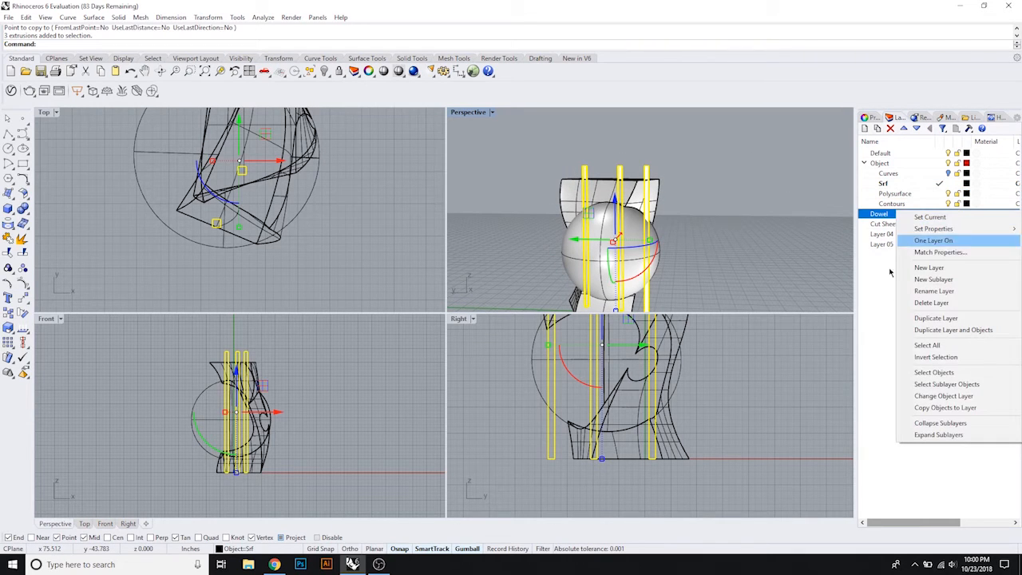
pyautogui.click(918, 396)
pyautogui.click(738, 189)
pyautogui.moveTo(719, 167); pyautogui.dragTo(688, 167, button='right')
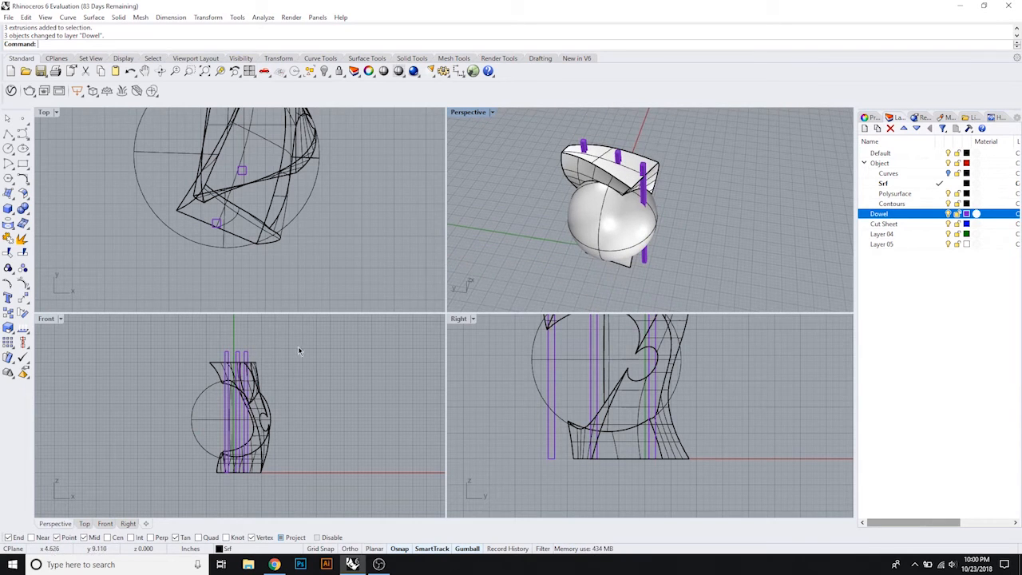
# Step: Make Contours the current layer and contour the form and all three dowels vertically from the base at 1/16 in spacing
pyautogui.moveTo(299, 350); pyautogui.dragTo(165, 475)
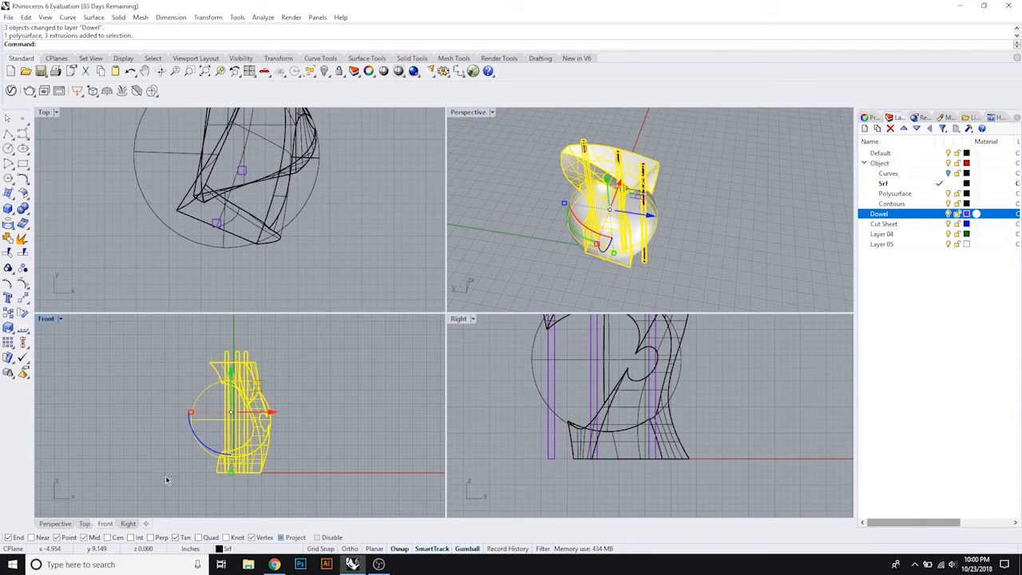
pyautogui.doubleClick(924, 204)
pyautogui.moveTo(320, 345); pyautogui.dragTo(153, 488)
pyautogui.write('CO')
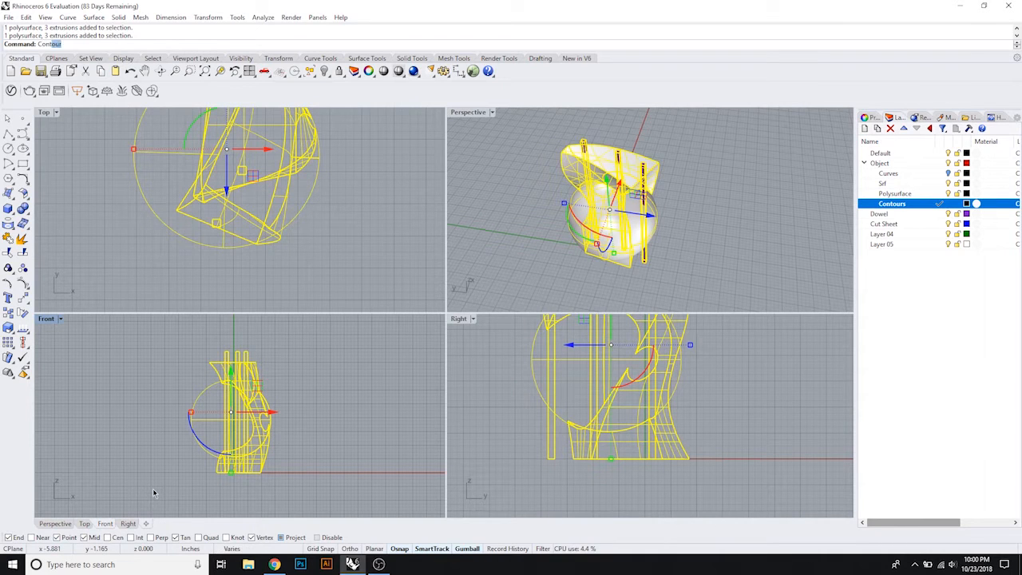
pyautogui.press('Return')
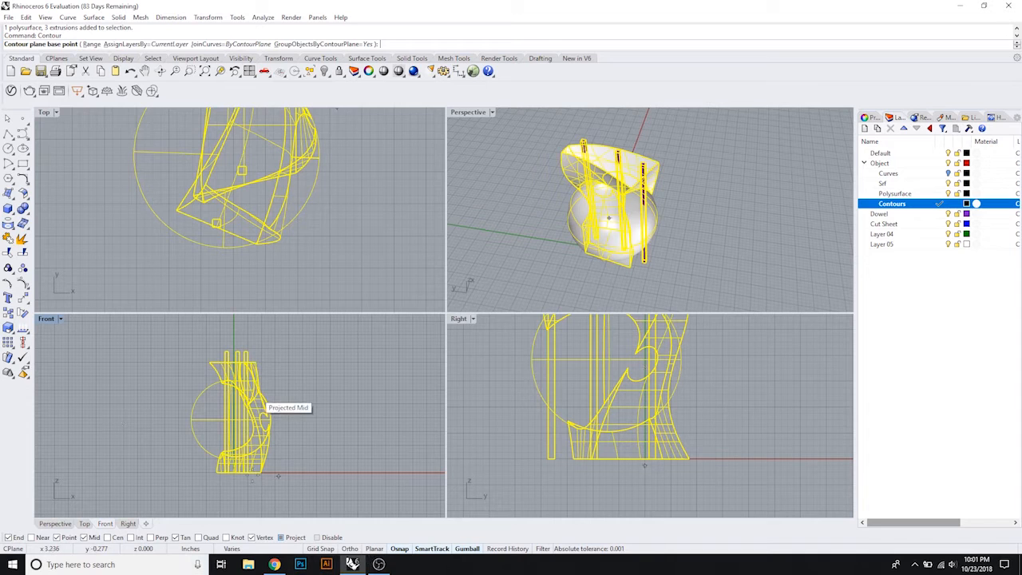
pyautogui.click(352, 466)
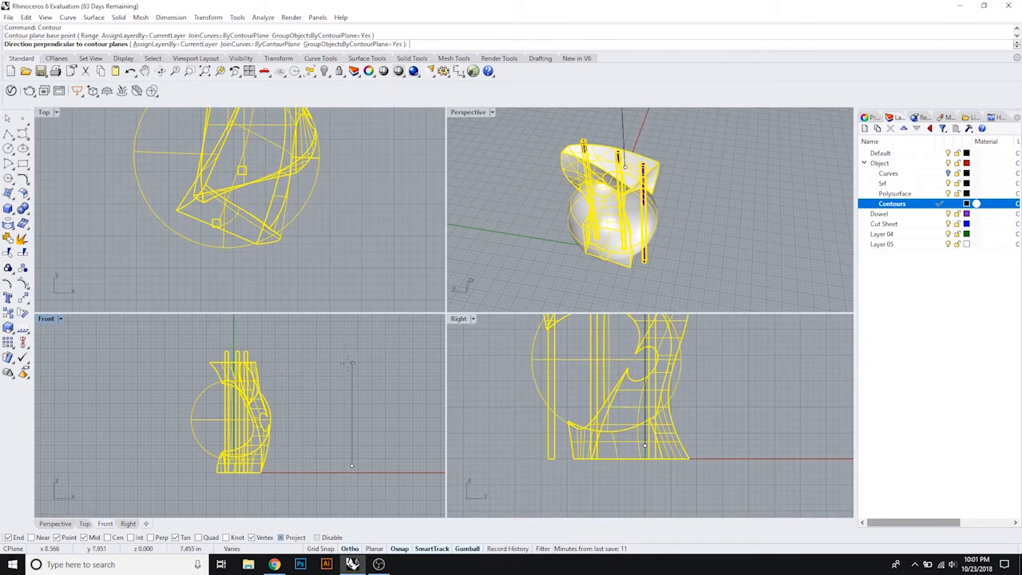
pyautogui.click(349, 363)
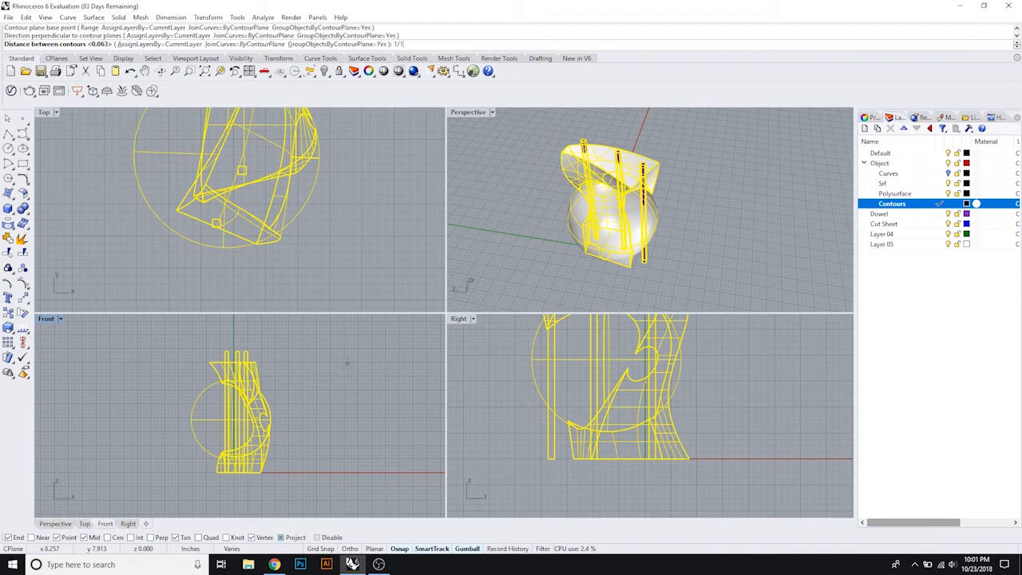
pyautogui.press('Return')
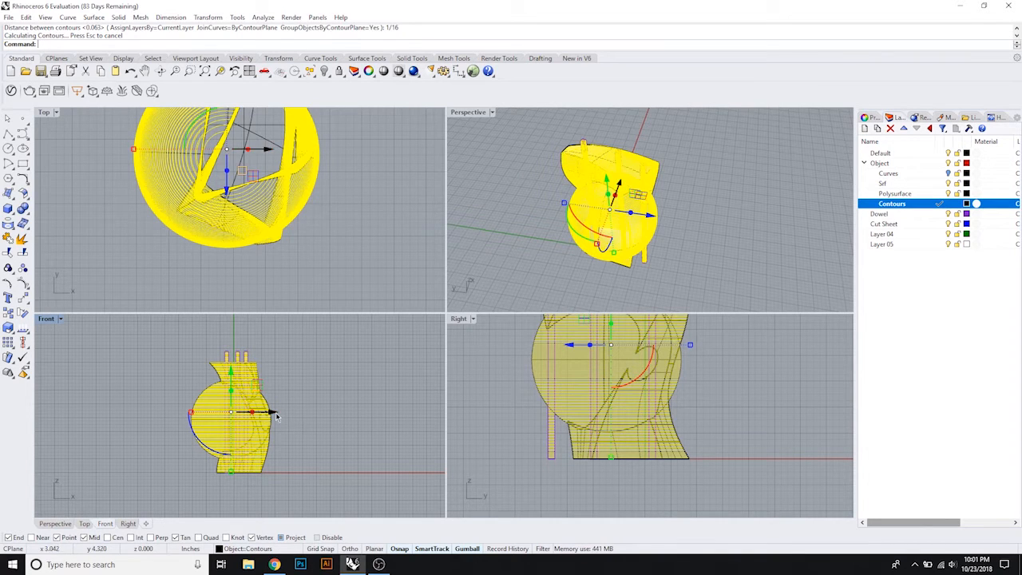
# Step: Move the contour curves along X clear of the model and hide the Polysurface, Srf and Dowel layers
pyautogui.moveTo(270, 413); pyautogui.dragTo(387, 422)
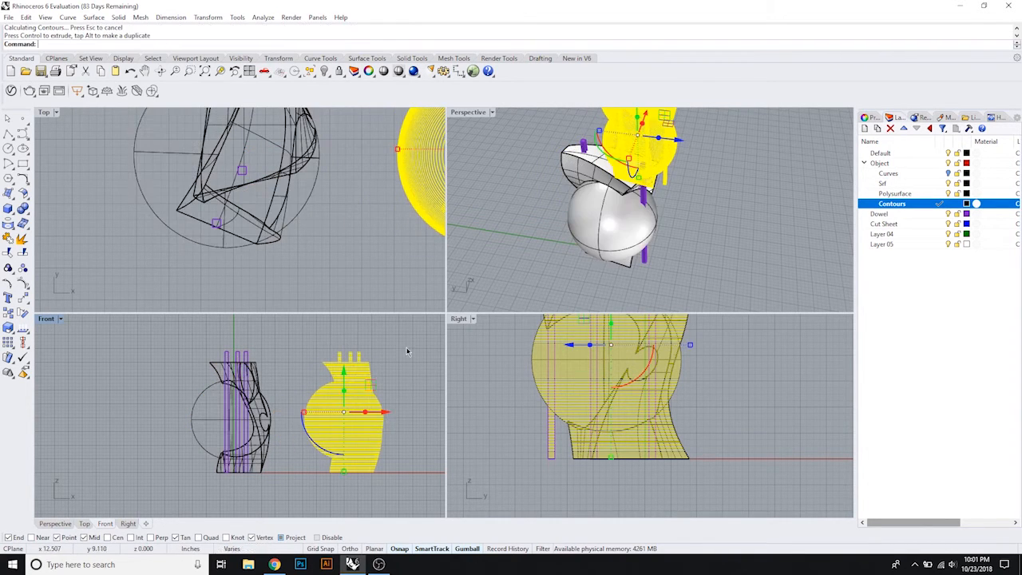
pyautogui.click(408, 351)
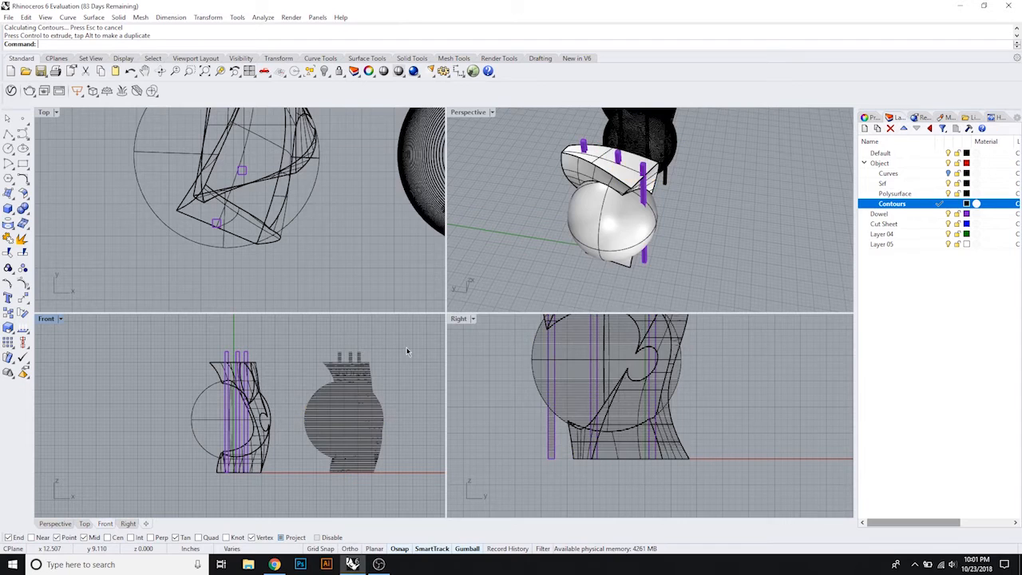
pyautogui.click(948, 194)
pyautogui.click(947, 184)
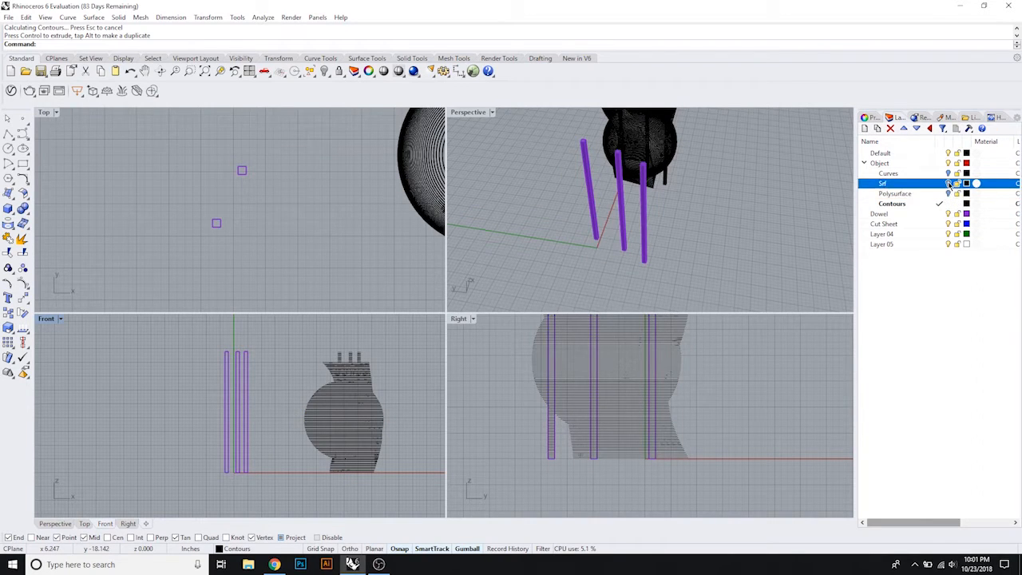
pyautogui.click(949, 213)
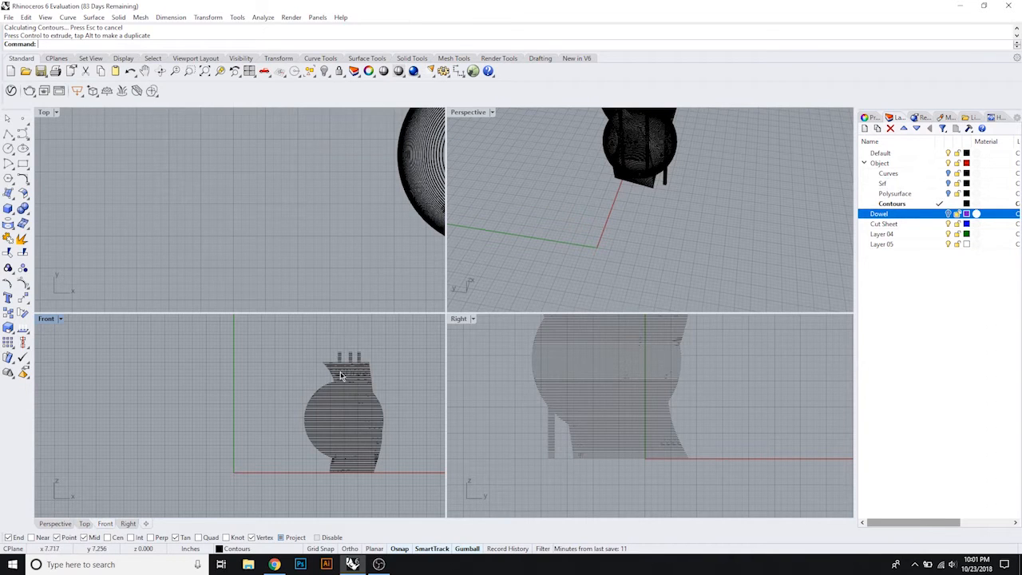
# Step: Copy one contour slice through the sphere, including its three dowel squares, in plan to empty space beside the contour stack
pyautogui.moveTo(346, 228); pyautogui.dragTo(160, 248, button='right')
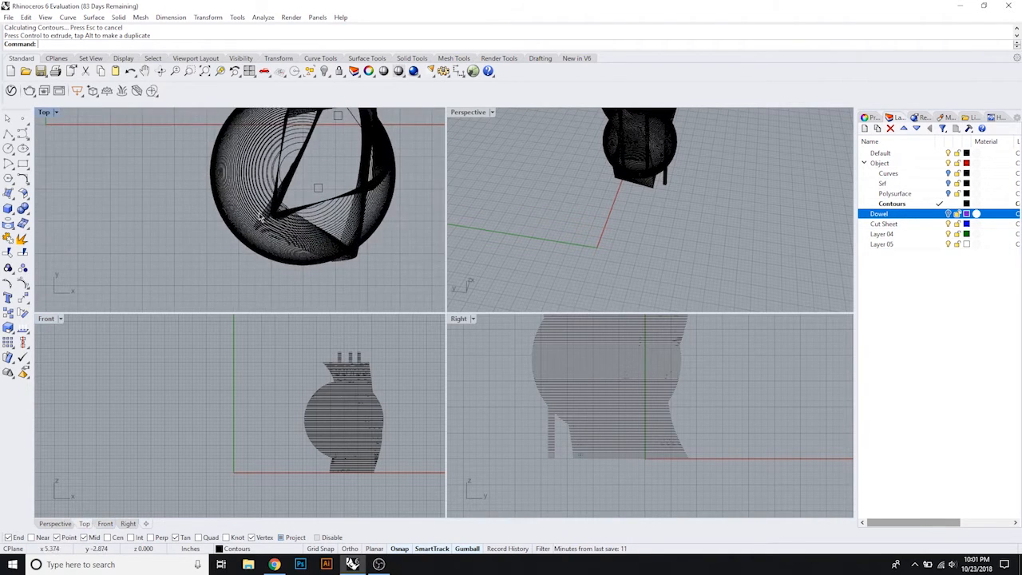
pyautogui.click(289, 239)
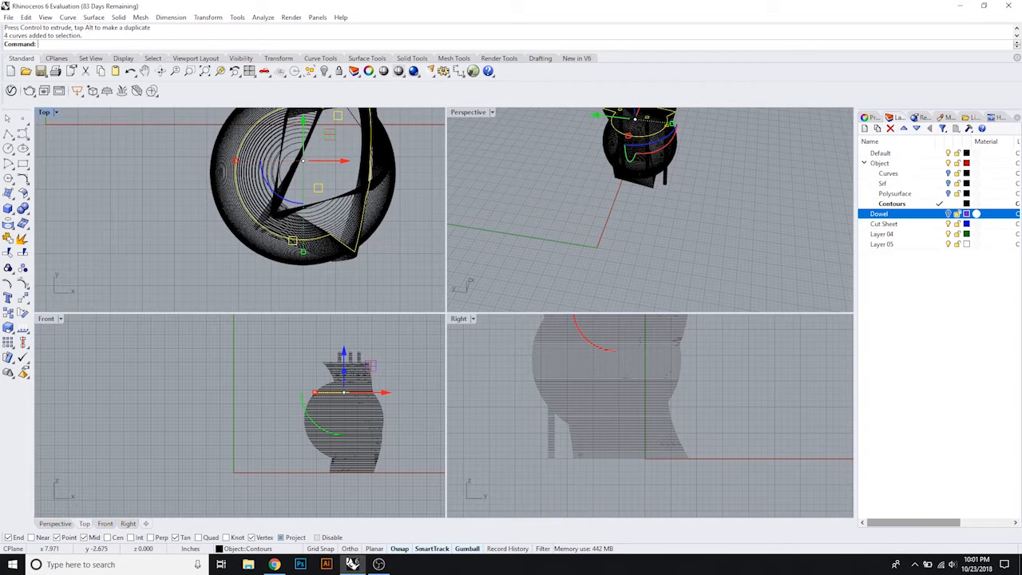
pyautogui.write('co')
pyautogui.press('Return')
pyautogui.click(295, 241)
pyautogui.scroll(-4, 297, 241)
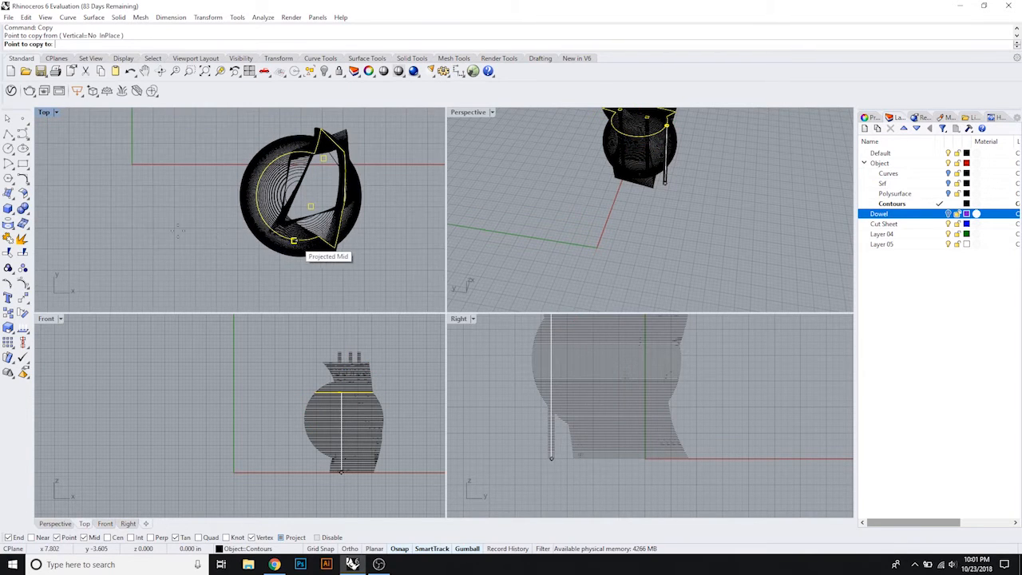
pyautogui.click(145, 239)
pyautogui.press('Return')
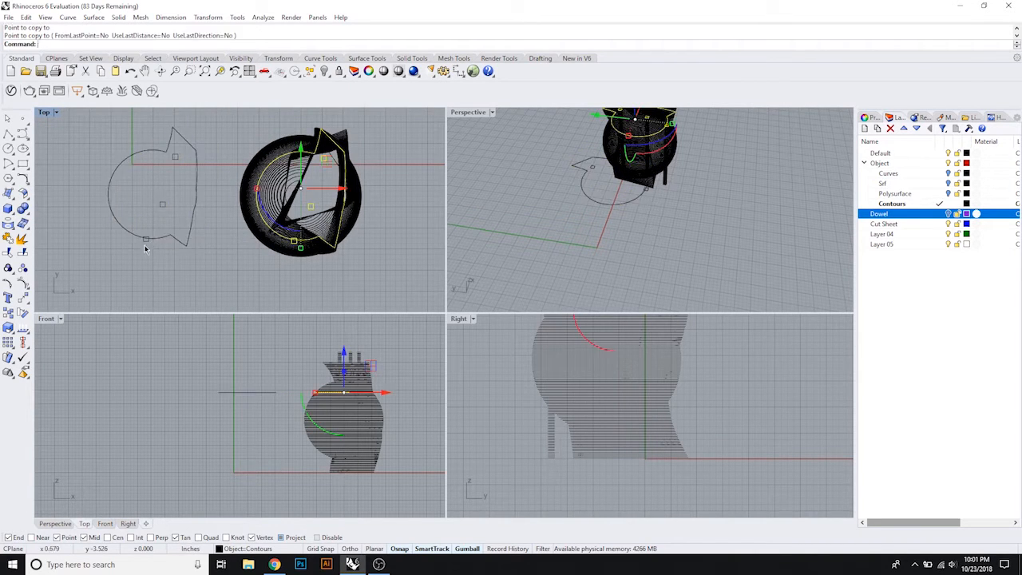
# Step: Examine the copied slice where the third dowel's square meets the curved outline
pyautogui.scroll(5, 146, 248)
pyautogui.scroll(-4, 153, 241)
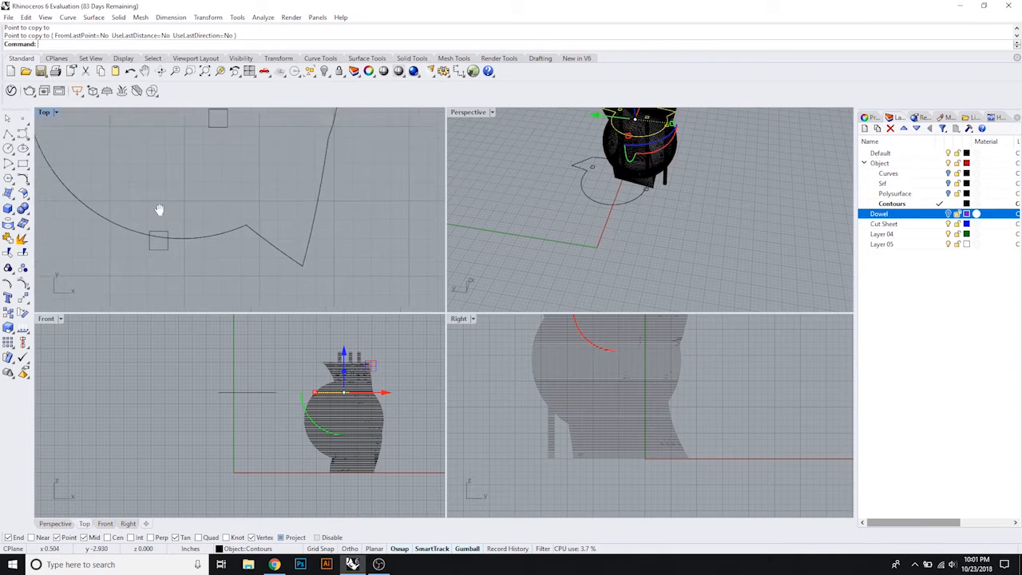
pyautogui.moveTo(202, 153); pyautogui.dragTo(201, 191, button='right')
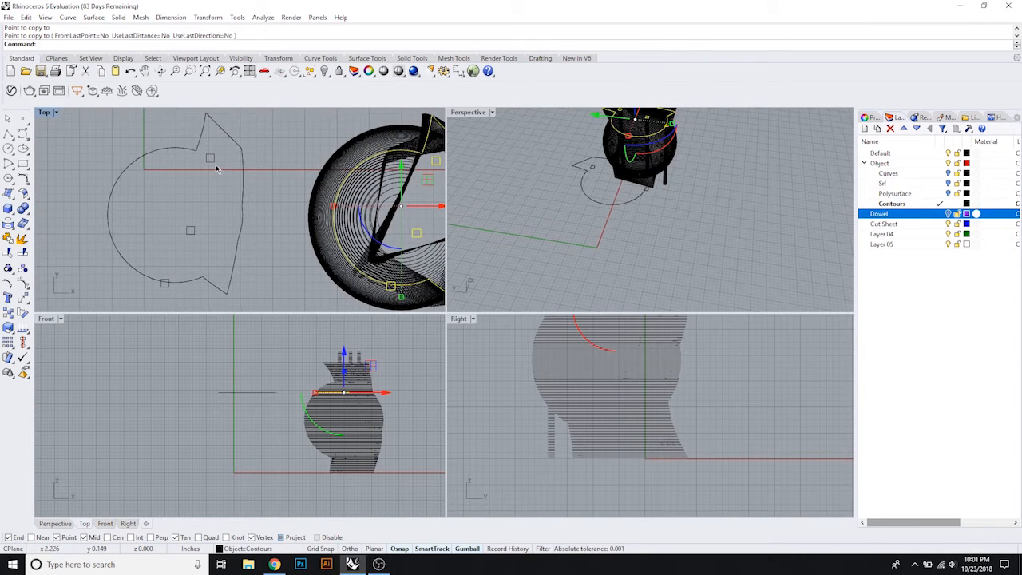
pyautogui.scroll(5, 156, 294)
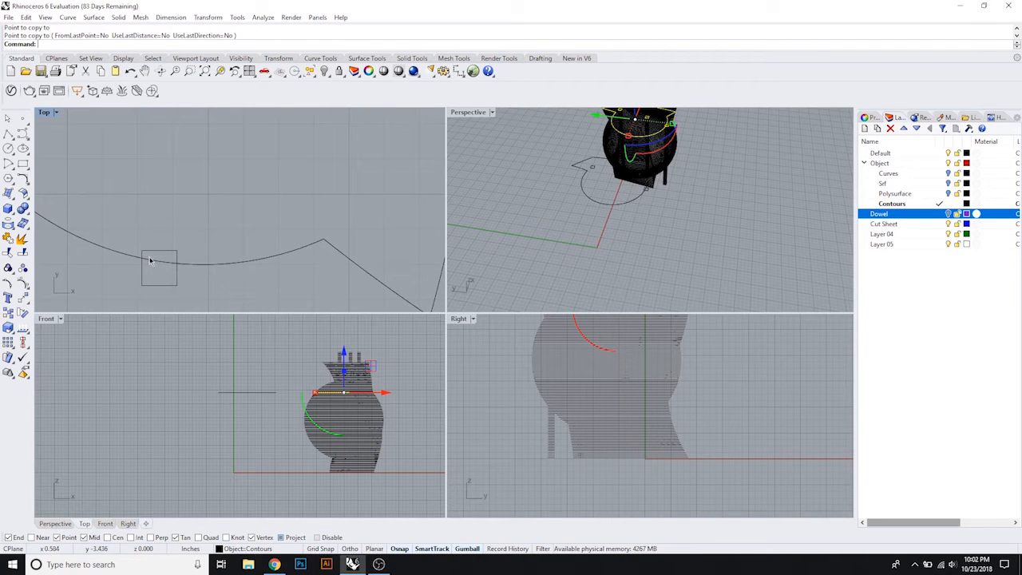
# Step: Delete all the contour curves, including the slice copied beside the stack
pyautogui.scroll(-5, 152, 255)
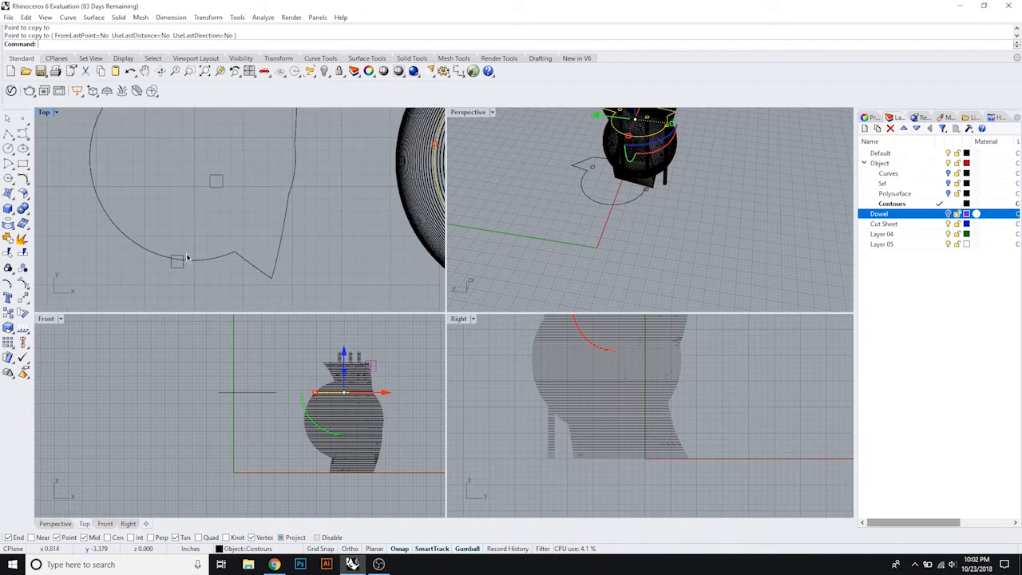
pyautogui.click(393, 340)
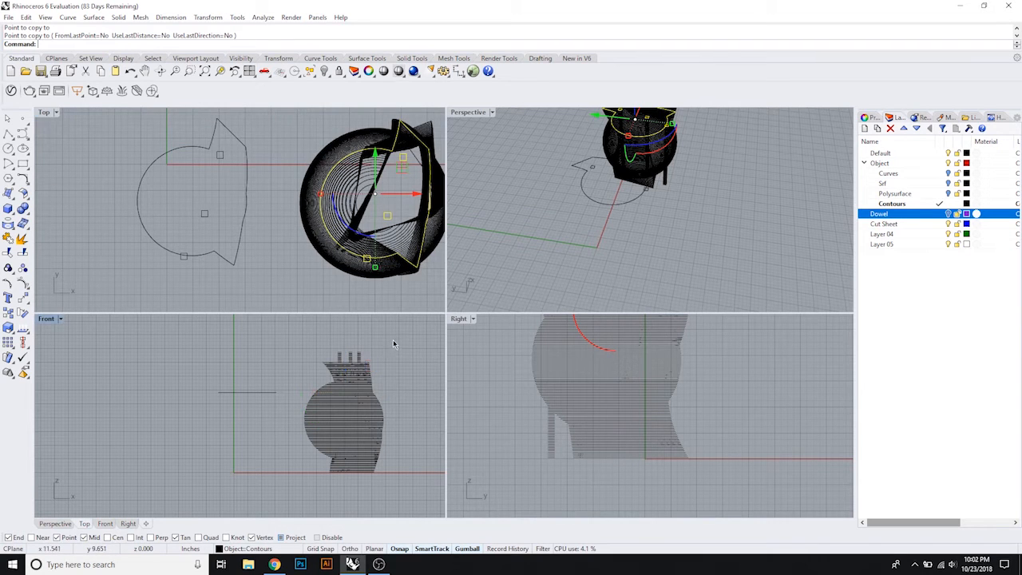
pyautogui.moveTo(162, 503); pyautogui.dragTo(157, 499)
pyautogui.press('Delete')
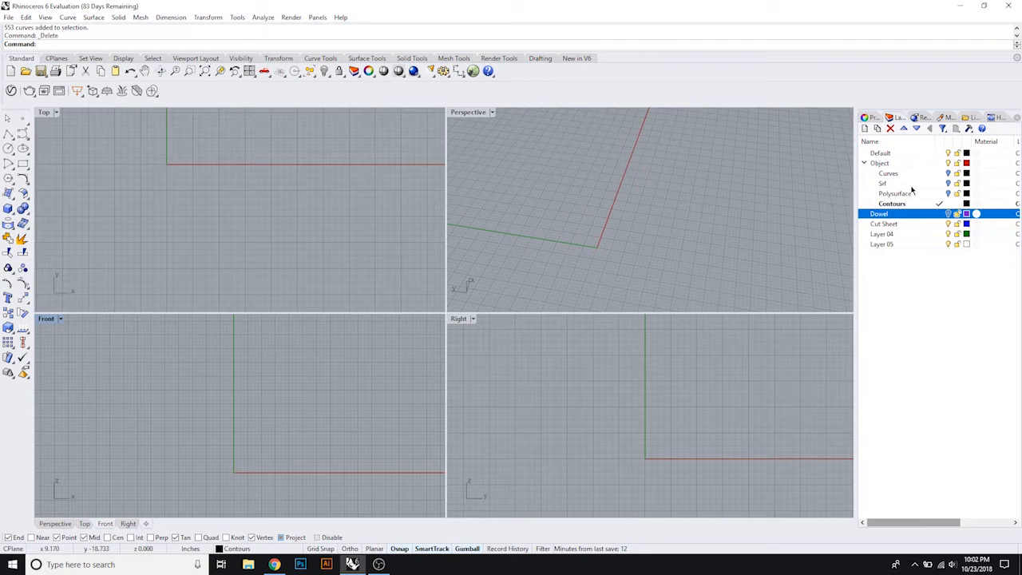
# Step: Show the Polysurface and Dowel layers so the unioned form and the three dowels can be worked on
pyautogui.click(948, 194)
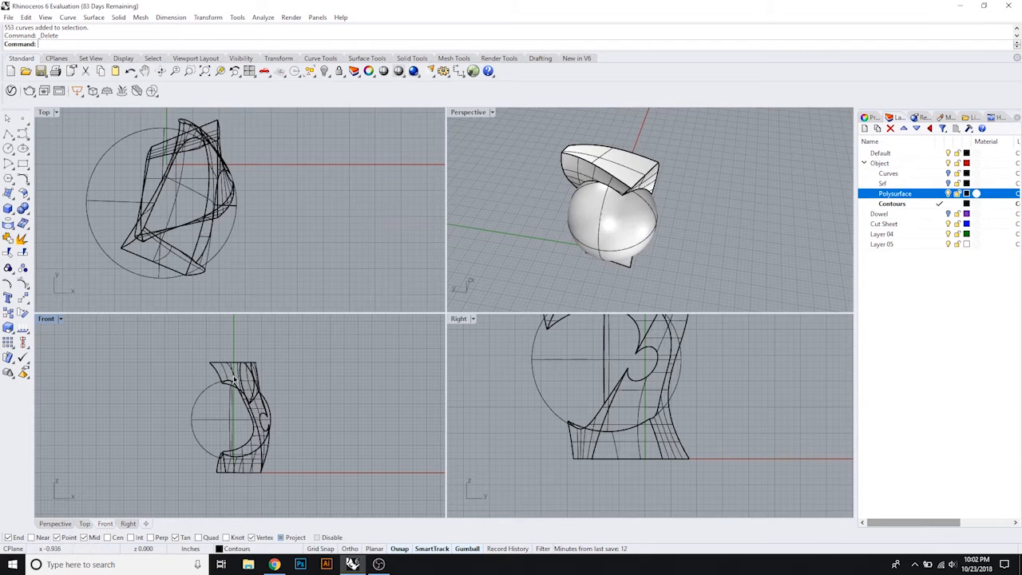
pyautogui.click(949, 214)
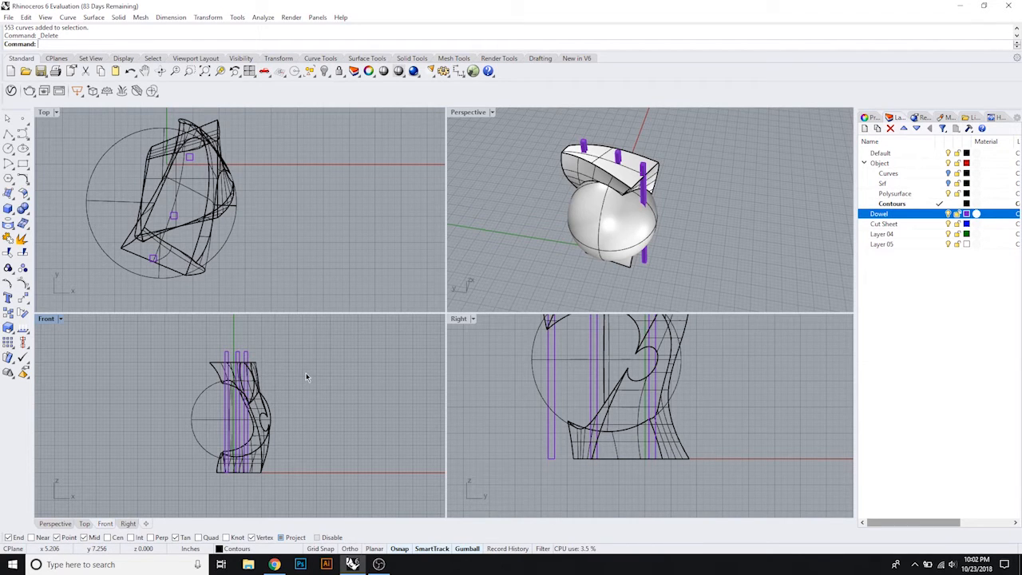
pyautogui.click(258, 377)
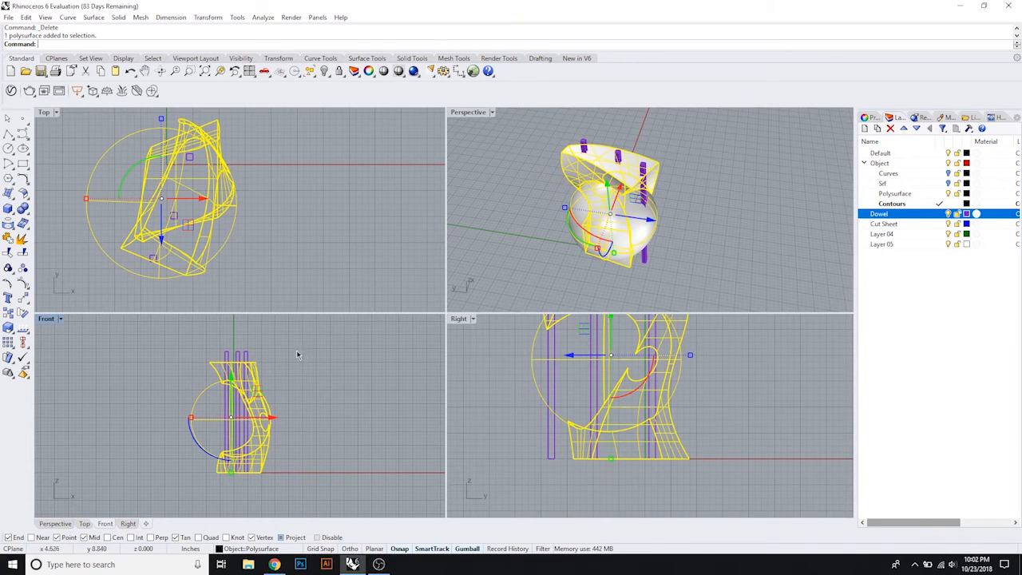
pyautogui.click(187, 370)
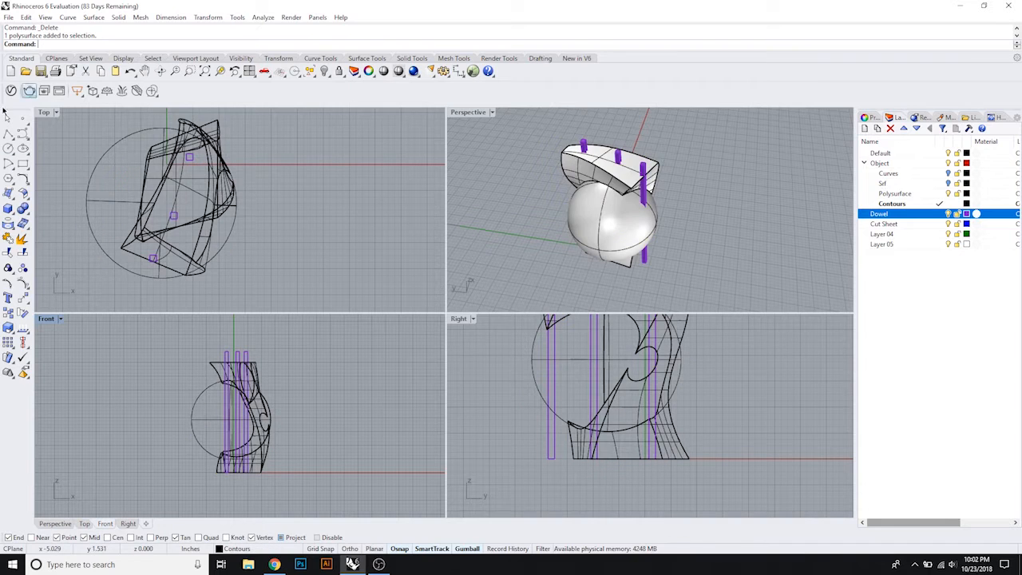
# Step: Subtract the three dowels from the unioned form with Boolean Difference, keeping the dowels with DeleteInput=No
pyautogui.click(23, 209)
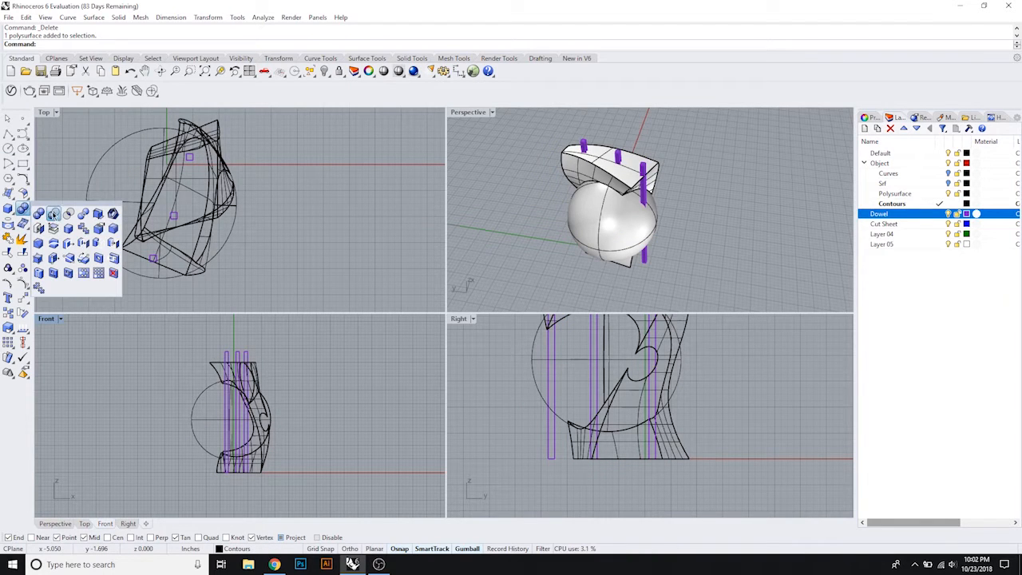
pyautogui.click(412, 58)
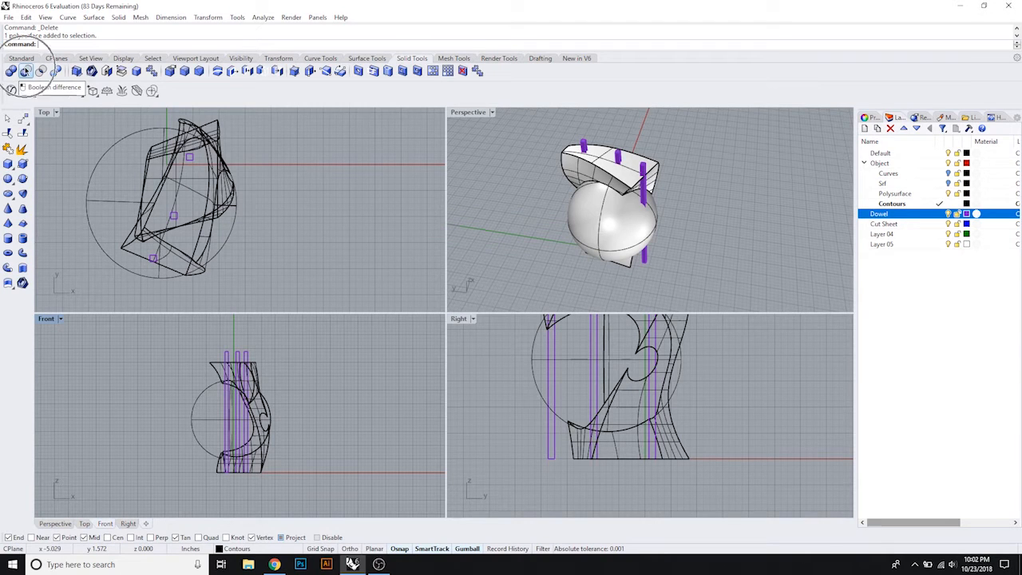
pyautogui.click(25, 70)
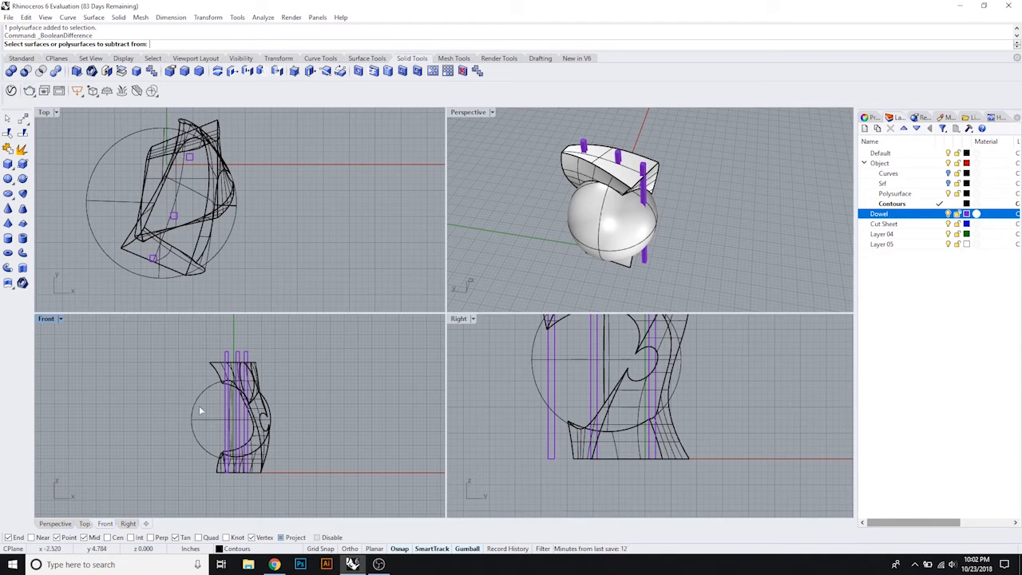
pyautogui.click(194, 411)
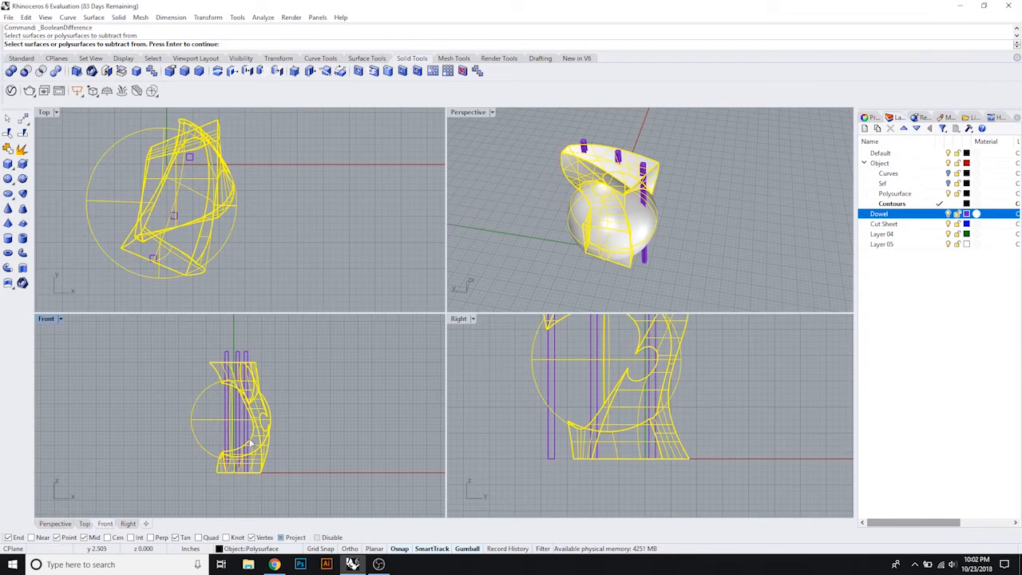
pyautogui.press('Return')
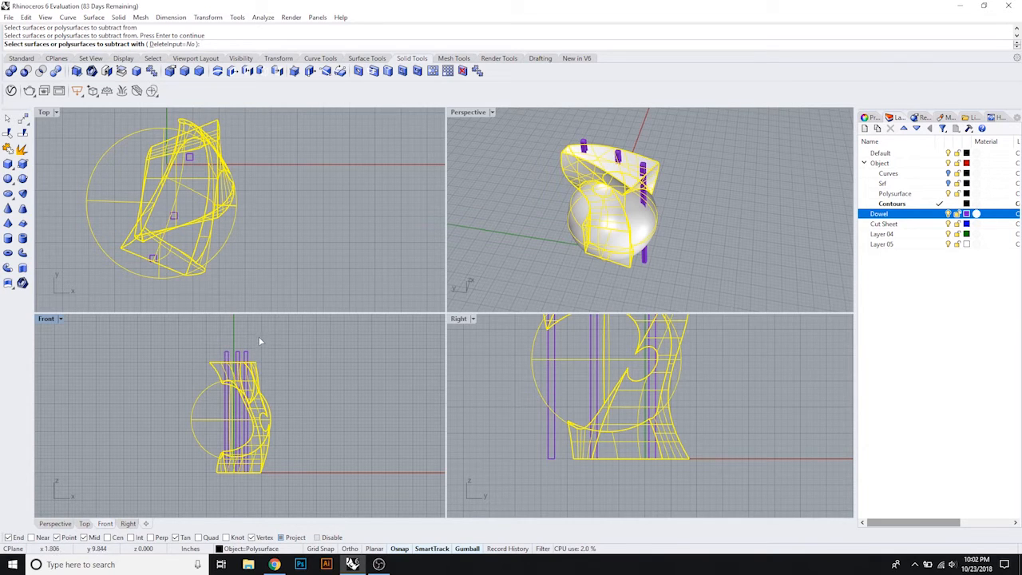
pyautogui.moveTo(200, 362); pyautogui.dragTo(199, 362)
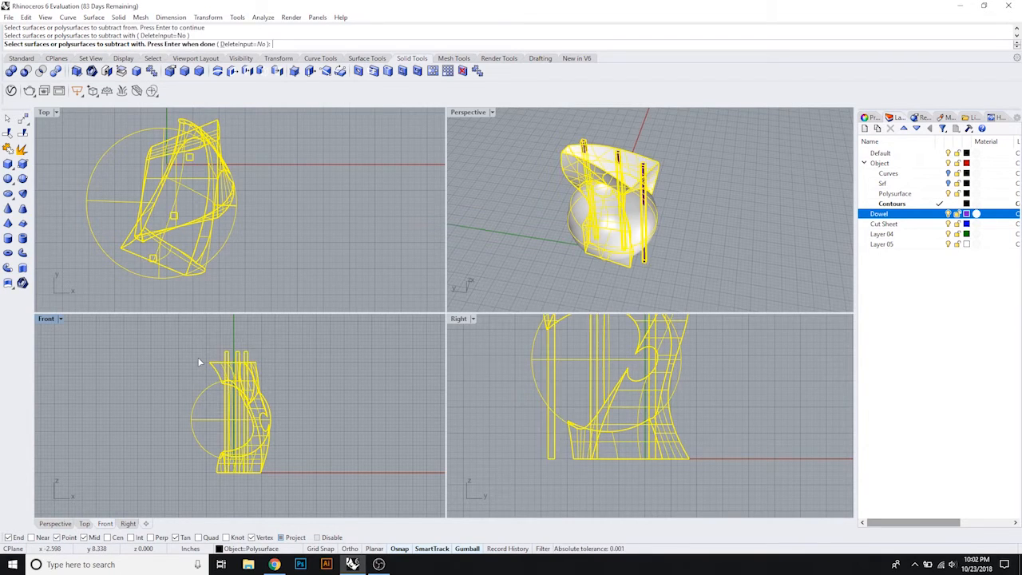
pyautogui.press('Return')
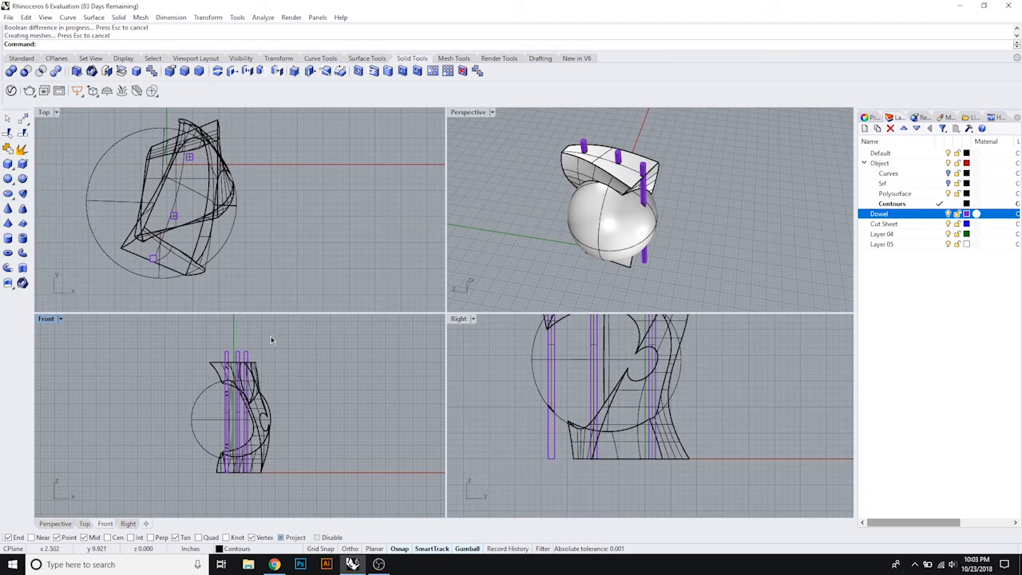
# Step: Hide the Dowel layer and inspect the square holes cut through the form in perspective
pyautogui.click(948, 214)
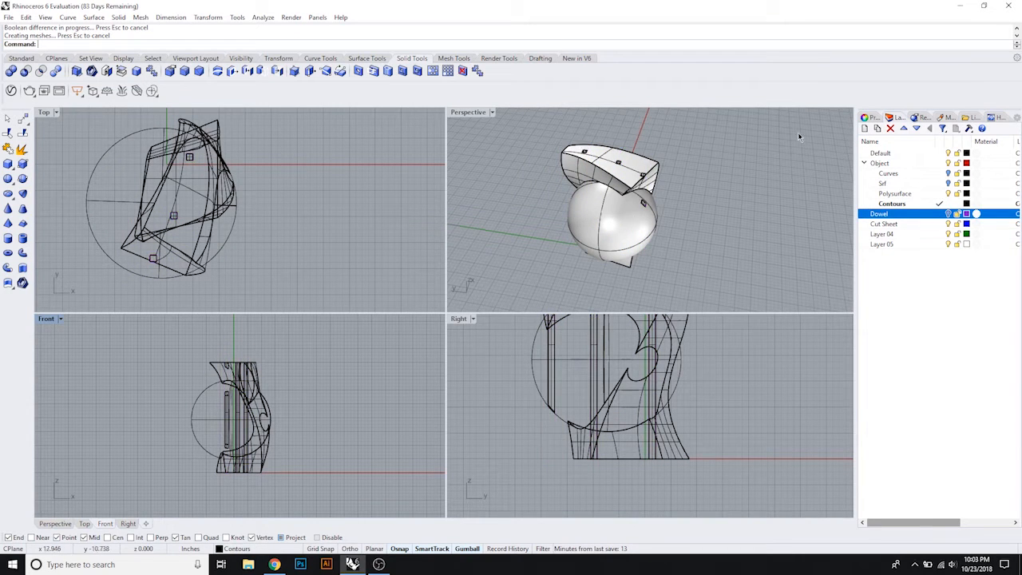
pyautogui.moveTo(756, 179); pyautogui.dragTo(630, 218, button='right')
pyautogui.scroll(5, 629, 218)
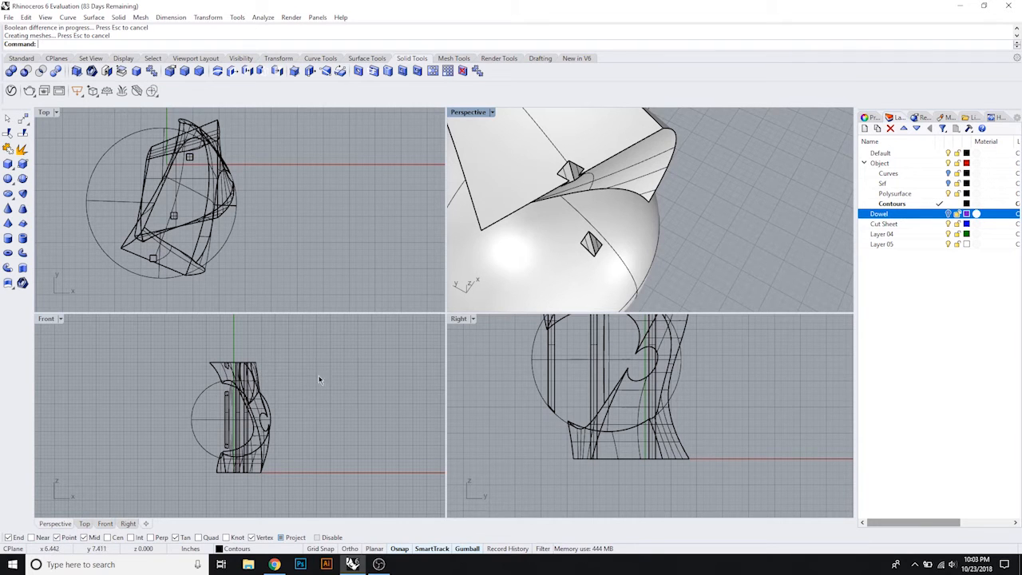
# Step: Assign the cut form to the Polysurface layer and toggle that layer's visibility to check its contents
pyautogui.scroll(-2, 282, 414)
pyautogui.click(253, 425)
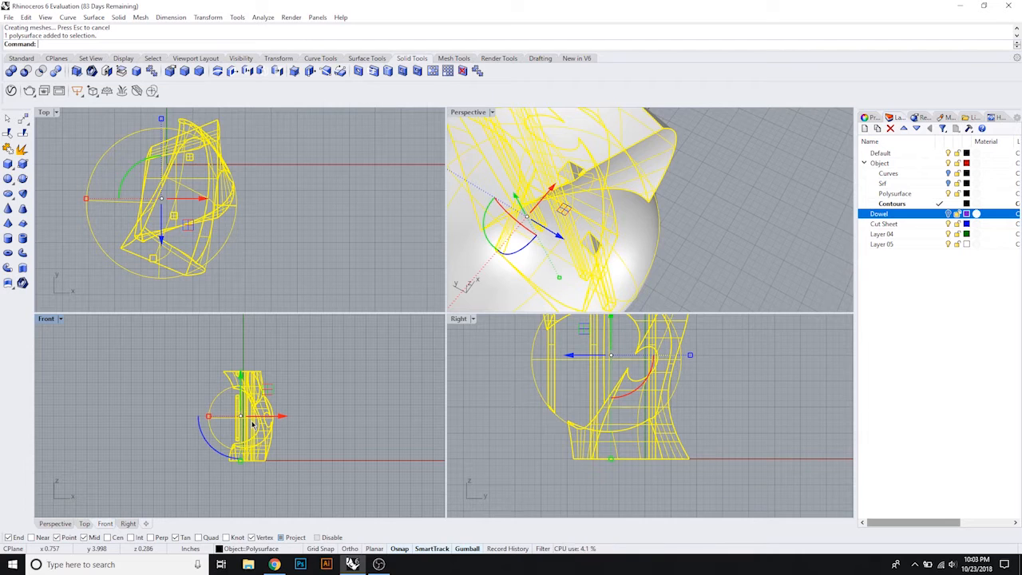
pyautogui.press('BackSpace')
pyautogui.press('BackSpace')
pyautogui.press('BackSpace')
pyautogui.rightClick(918, 197)
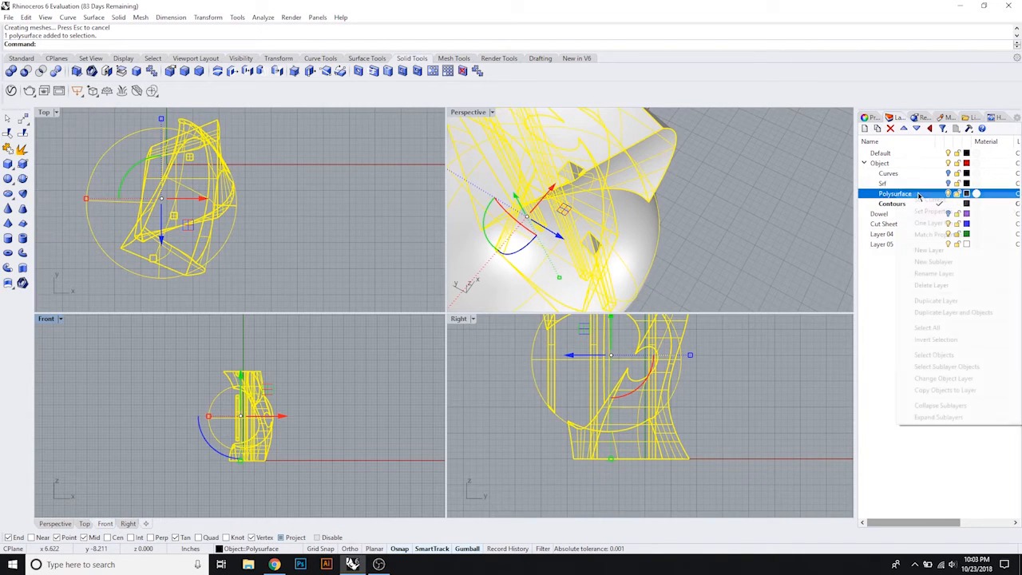
pyautogui.click(934, 378)
pyautogui.click(300, 358)
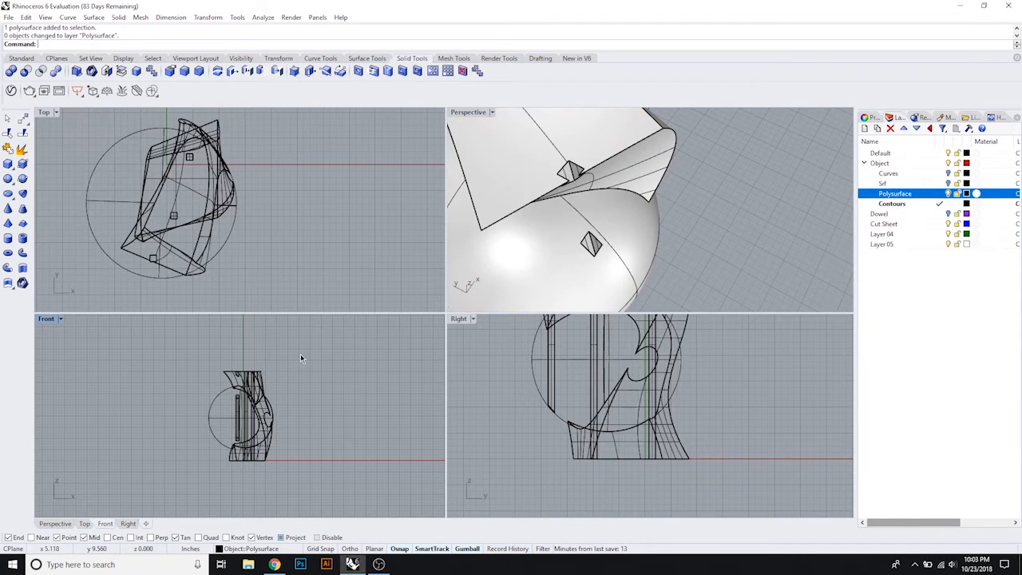
pyautogui.click(949, 194)
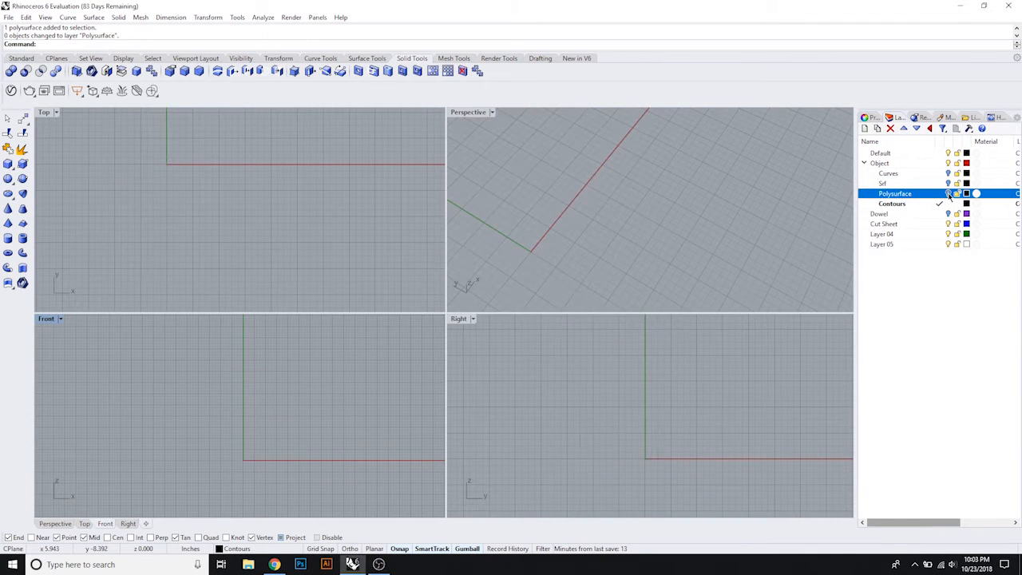
pyautogui.click(949, 194)
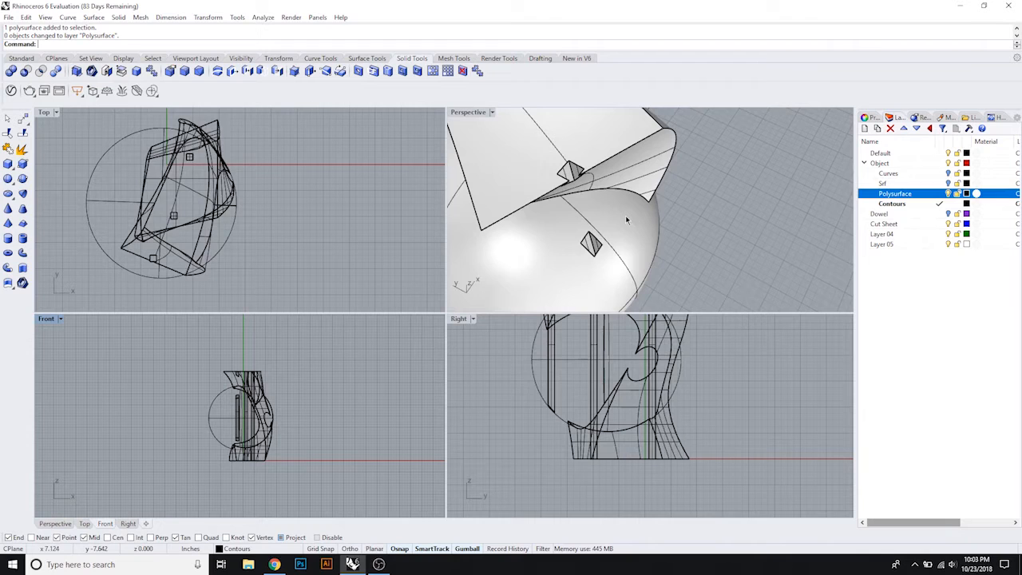
# Step: Contour the cut form vertically from the base at 1/16 in spacing on the Contours layer
pyautogui.click(239, 391)
pyautogui.write('COntour')
pyautogui.press('Return')
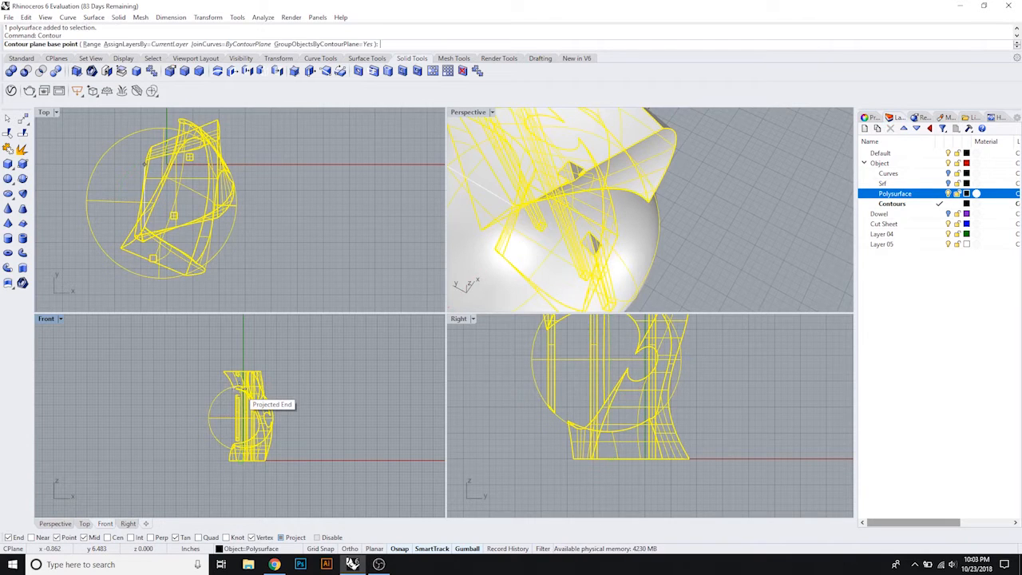
pyautogui.click(332, 456)
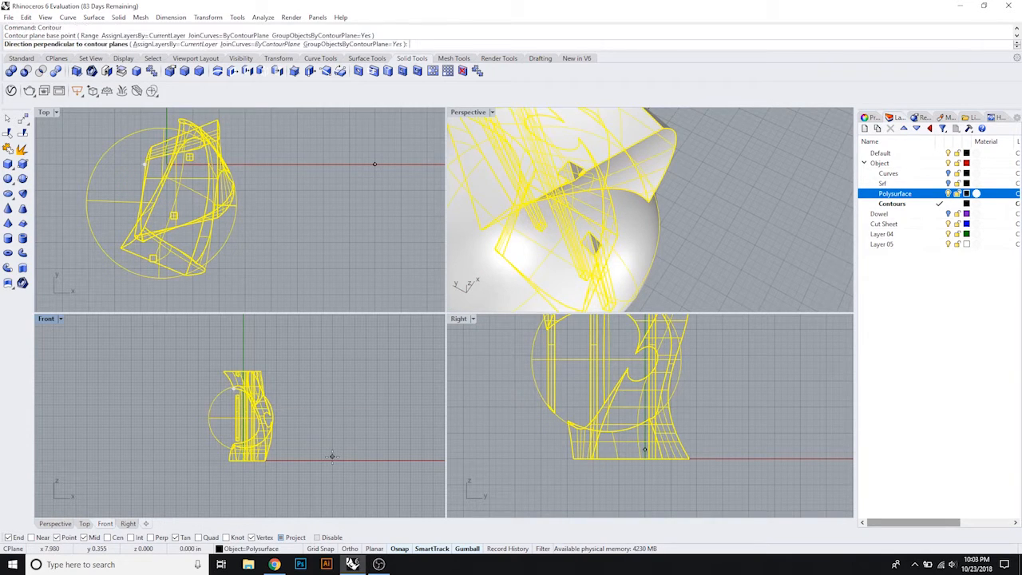
pyautogui.click(333, 367)
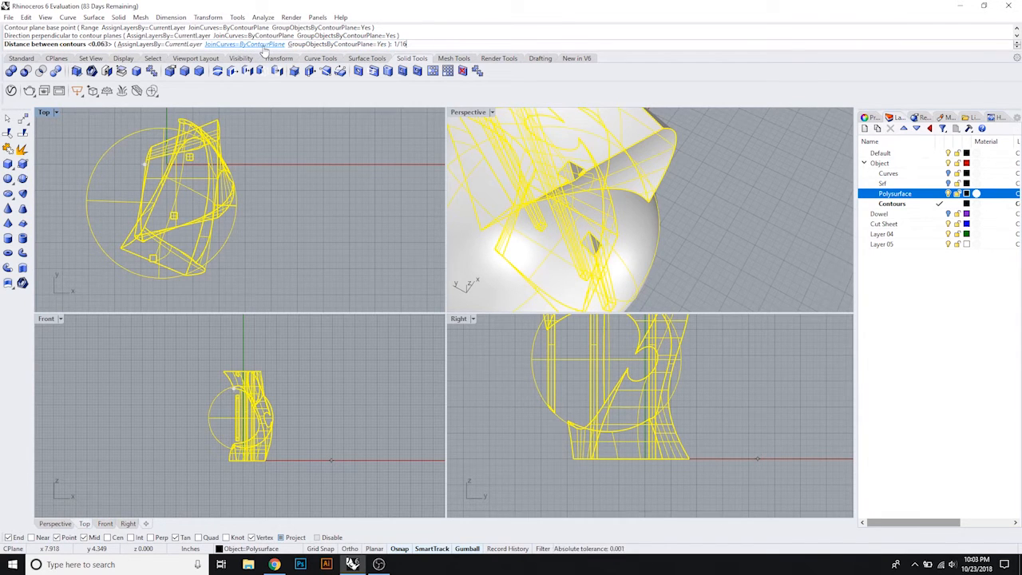
pyautogui.press('Return')
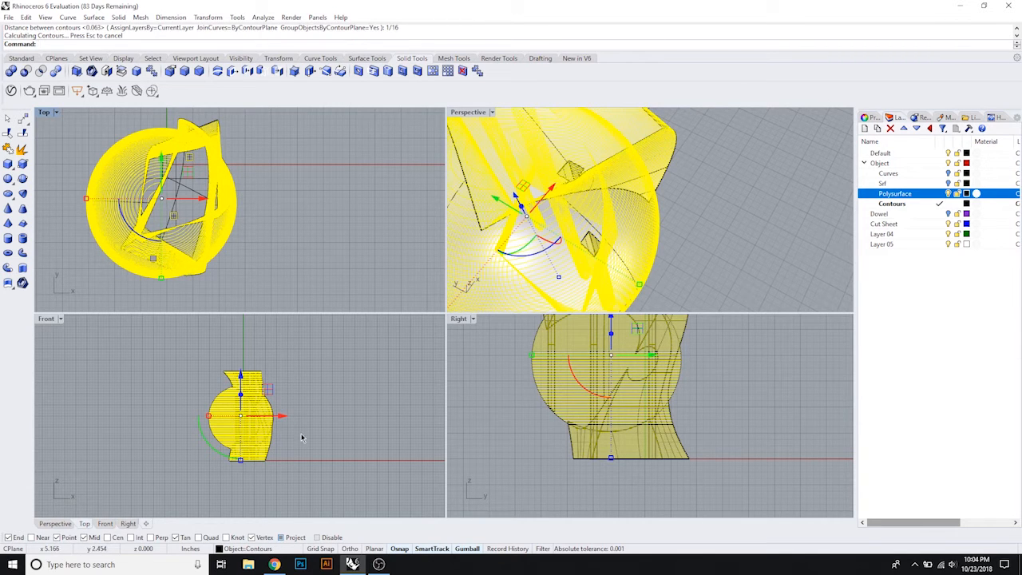
# Step: Move the contour curves along X clear of the cut form and hide the Polysurface layer
pyautogui.moveTo(281, 416); pyautogui.dragTo(363, 416)
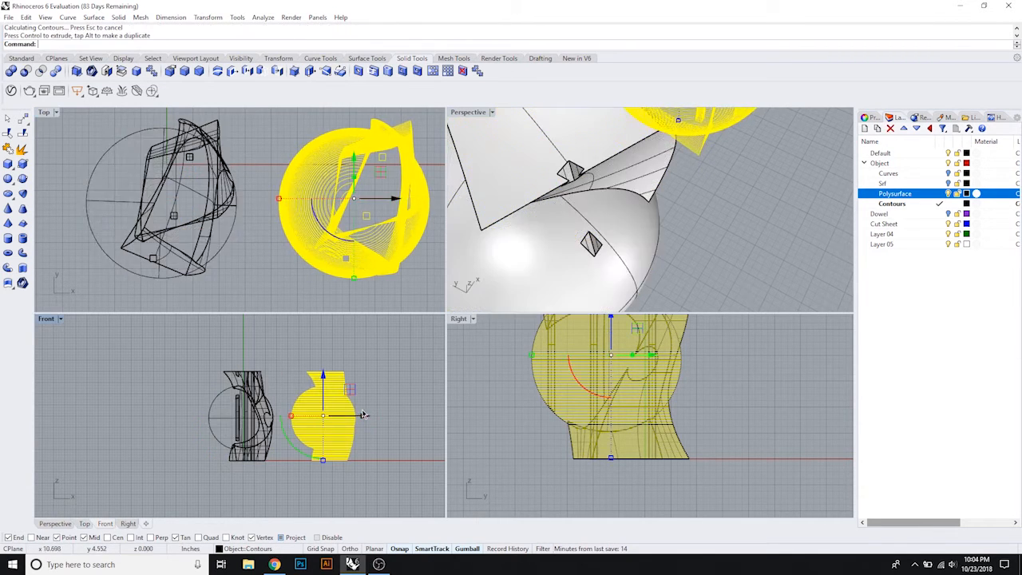
pyautogui.click(948, 194)
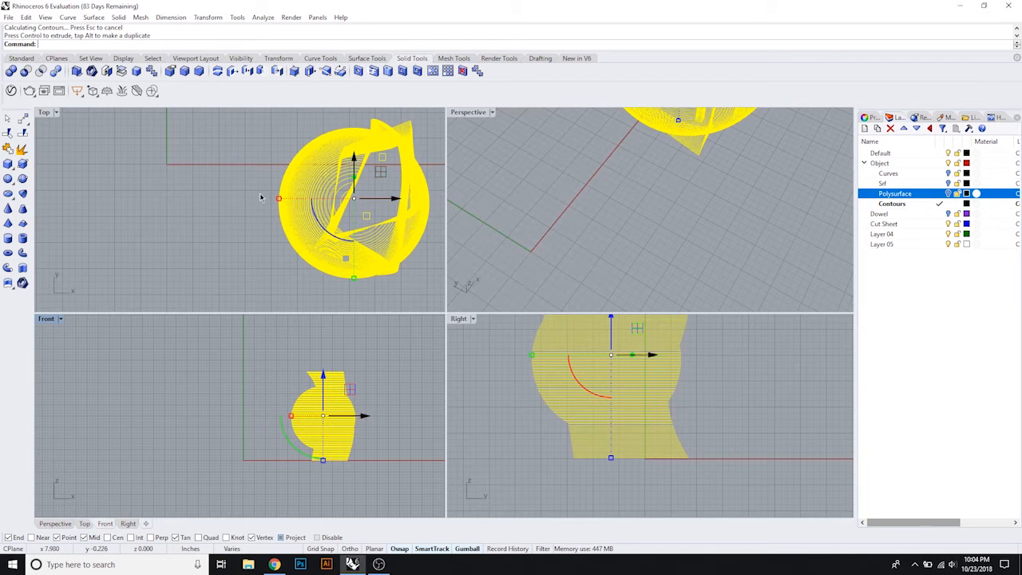
pyautogui.click(205, 210)
# Step: Examine the contour curves in plan, checking the three dowel squares against the outlines
pyautogui.scroll(6, 327, 239)
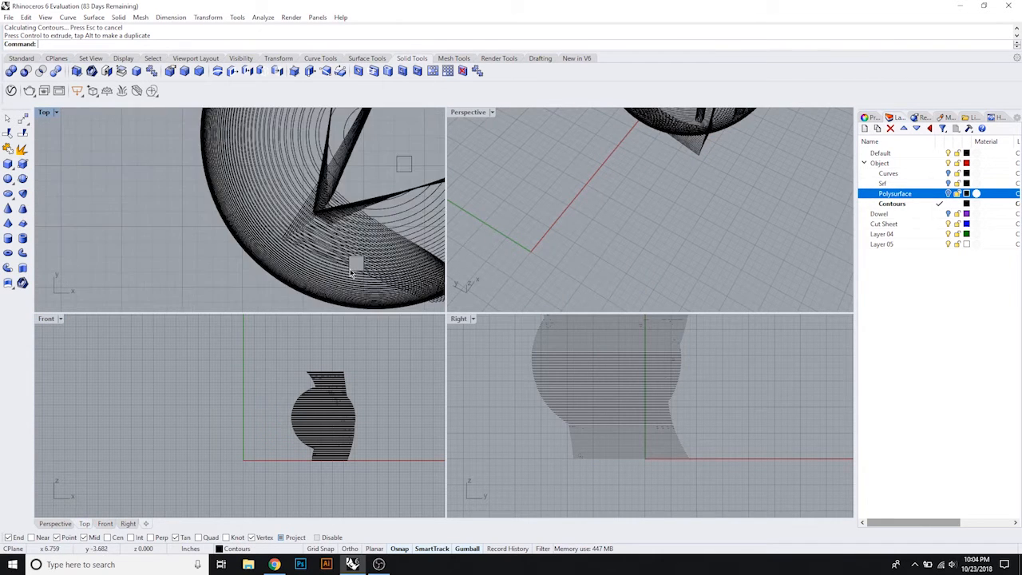
pyautogui.scroll(-3, 264, 238)
pyautogui.scroll(8, 279, 191)
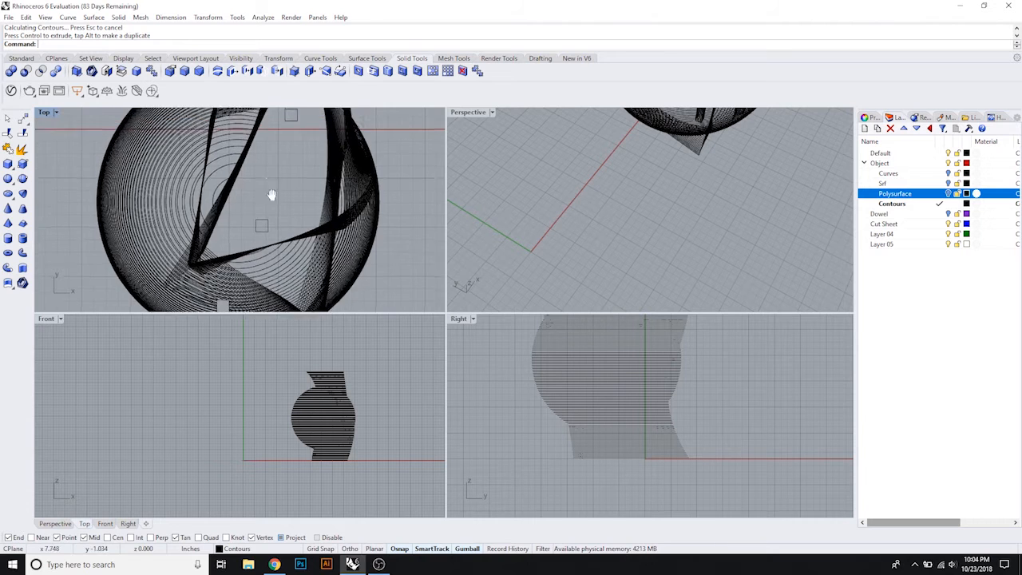
pyautogui.scroll(-5, 304, 275)
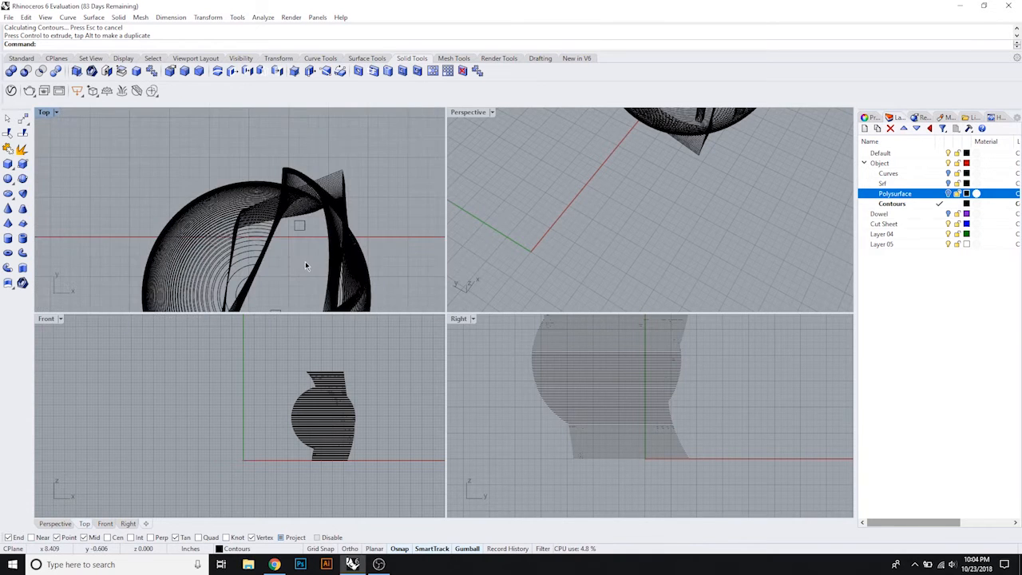
pyautogui.moveTo(360, 390); pyautogui.dragTo(310, 347, button='right')
pyautogui.moveTo(292, 232); pyautogui.dragTo(292, 168, button='right')
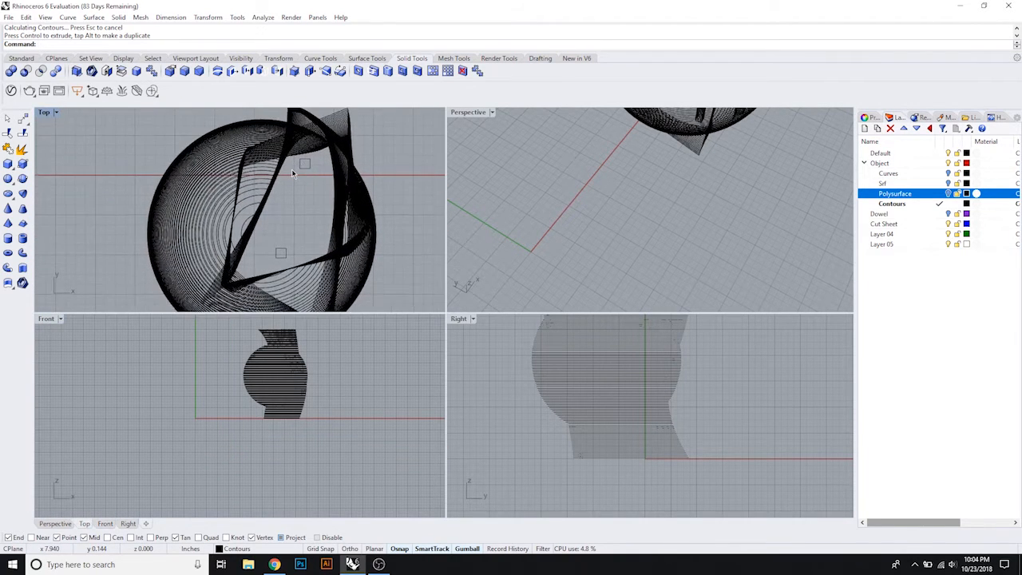
pyautogui.scroll(-4, 292, 170)
pyautogui.moveTo(281, 223); pyautogui.dragTo(283, 199, button='right')
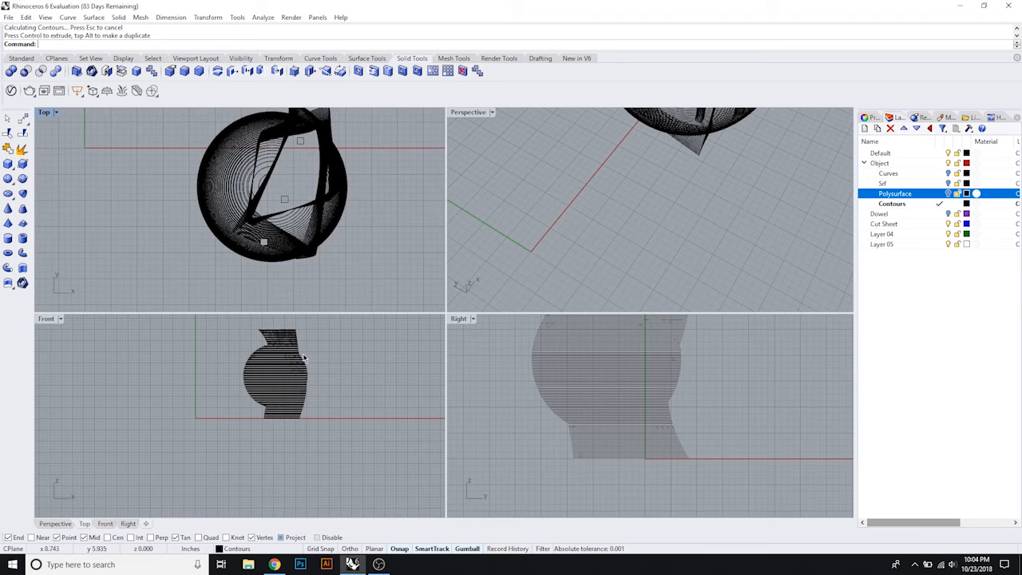
# Step: Examine the contour stack in perspective and from the side, checking the dowel notches and the individual layer lines
pyautogui.moveTo(713, 199); pyautogui.dragTo(696, 169, button='right')
pyautogui.scroll(-8, 642, 212)
pyautogui.scroll(7, 665, 159)
pyautogui.scroll(3, 666, 159)
pyautogui.keyDown('shift'); pyautogui.moveTo(714, 220); pyautogui.dragTo(605, 250, button='right'); pyautogui.keyUp('shift')
pyautogui.moveTo(582, 342); pyautogui.dragTo(583, 395, button='right')
pyautogui.scroll(14, 632, 396)
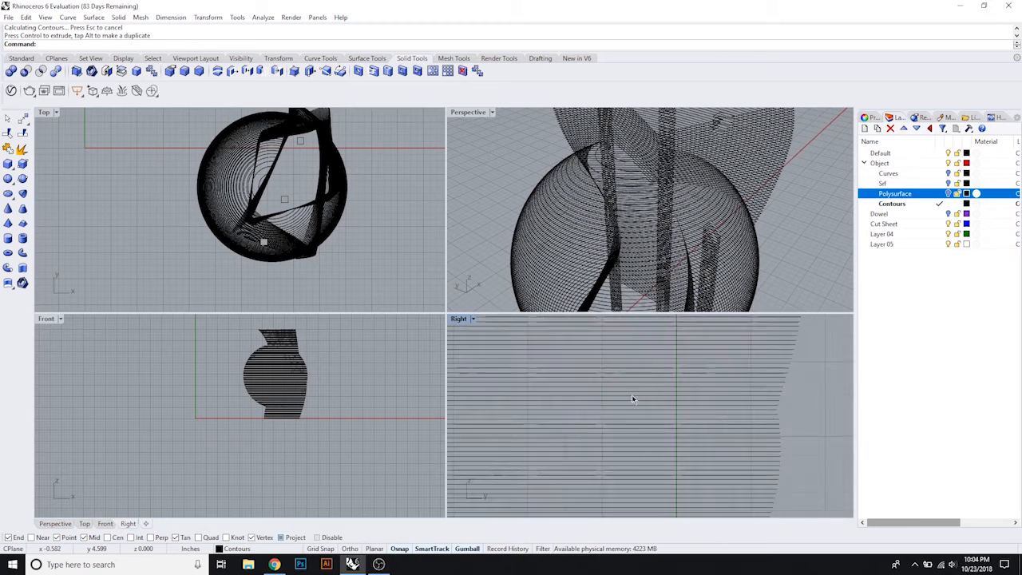
pyautogui.scroll(-18, 633, 400)
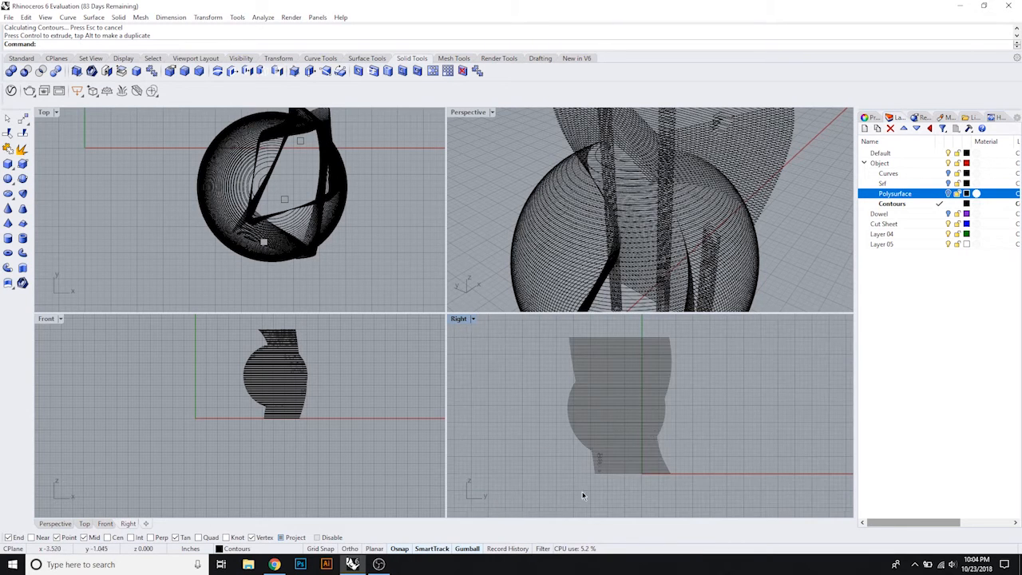
pyautogui.scroll(5, 622, 425)
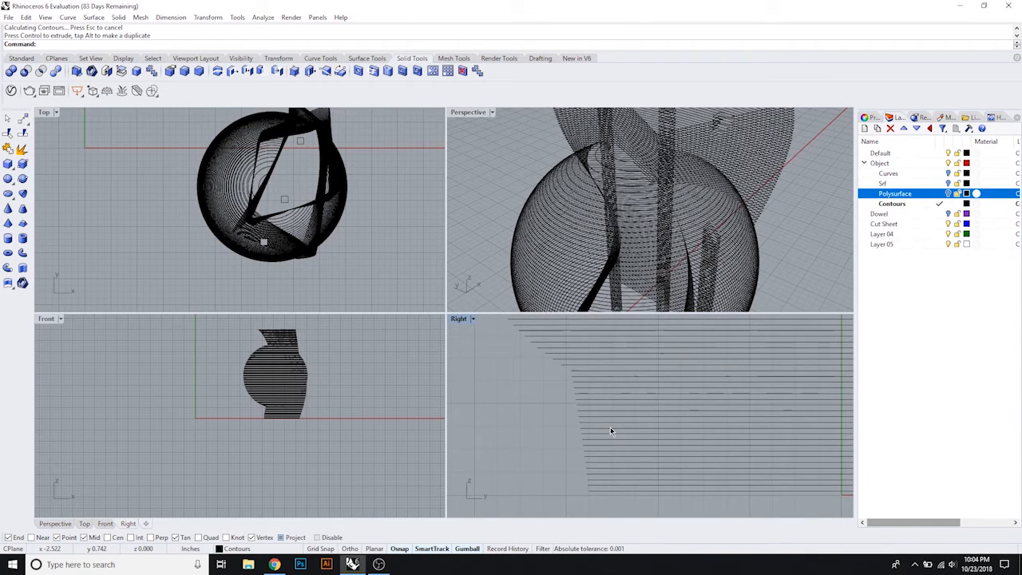
# Step: Examine the contour stack from the front, side and plan, checking the spacing of the individual layer lines
pyautogui.scroll(8, 267, 410)
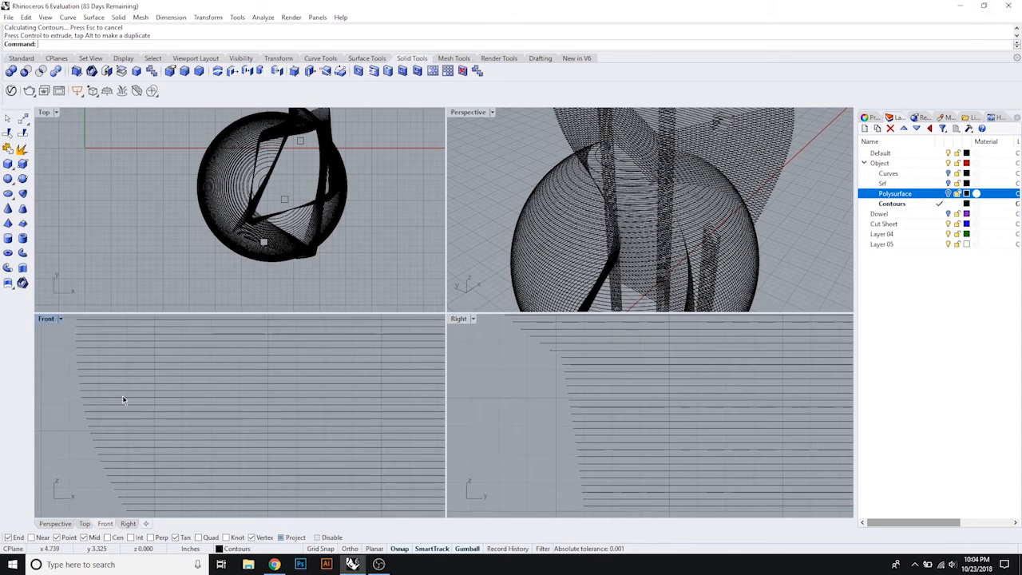
pyautogui.scroll(-6, 123, 396)
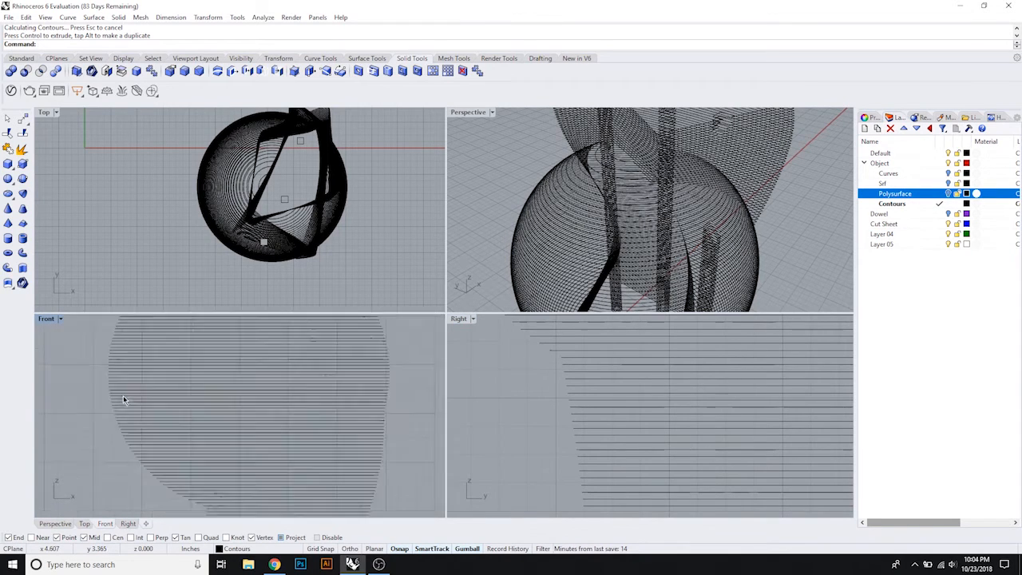
pyautogui.scroll(-10, 123, 395)
pyautogui.moveTo(137, 399); pyautogui.dragTo(171, 434, button='right')
pyautogui.scroll(6, 164, 429)
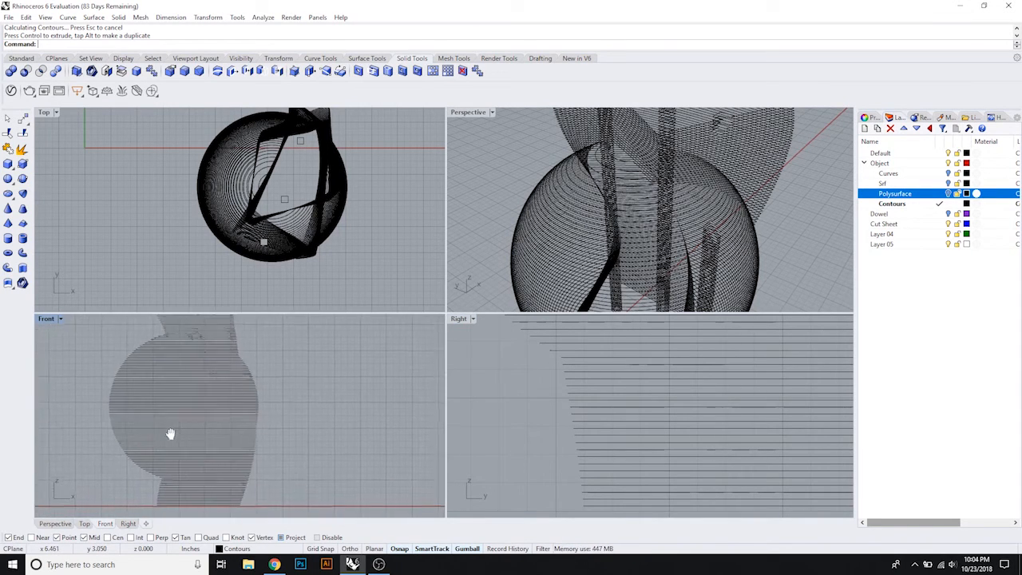
pyautogui.scroll(-2, 170, 431)
pyautogui.scroll(-10, 574, 423)
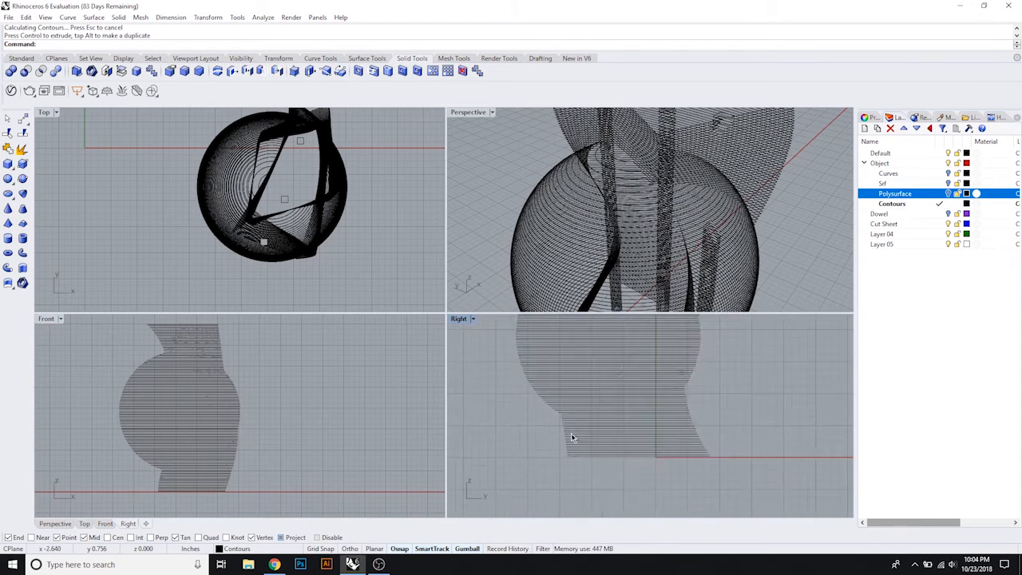
pyautogui.scroll(-4, 585, 425)
pyautogui.moveTo(597, 417); pyautogui.dragTo(575, 419, button='right')
pyautogui.scroll(2, 560, 417)
pyautogui.moveTo(373, 182); pyautogui.dragTo(258, 230, button='right')
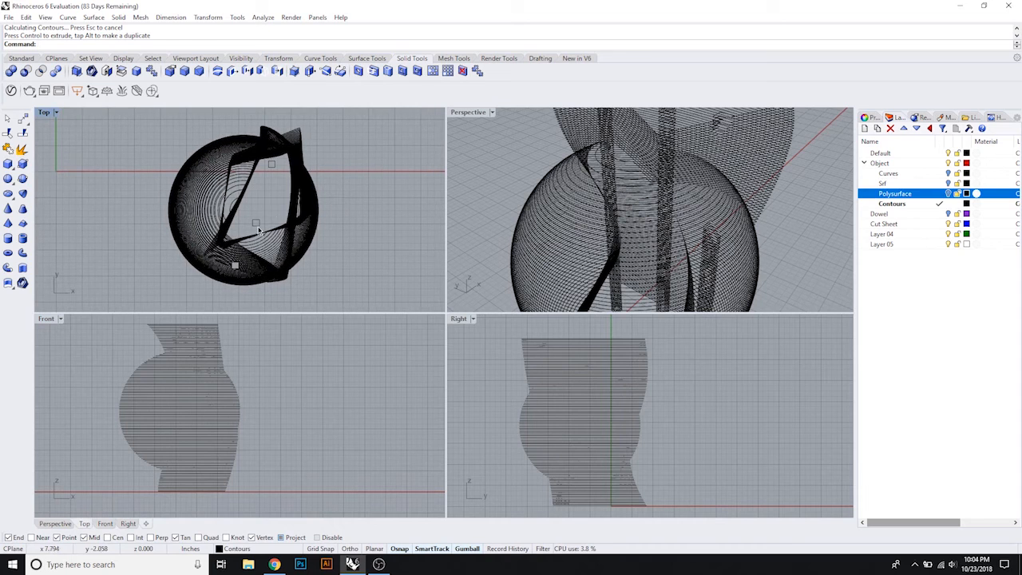
# Step: Create planar surfaces from all the contour curves on the Srf layer
pyautogui.click(907, 183)
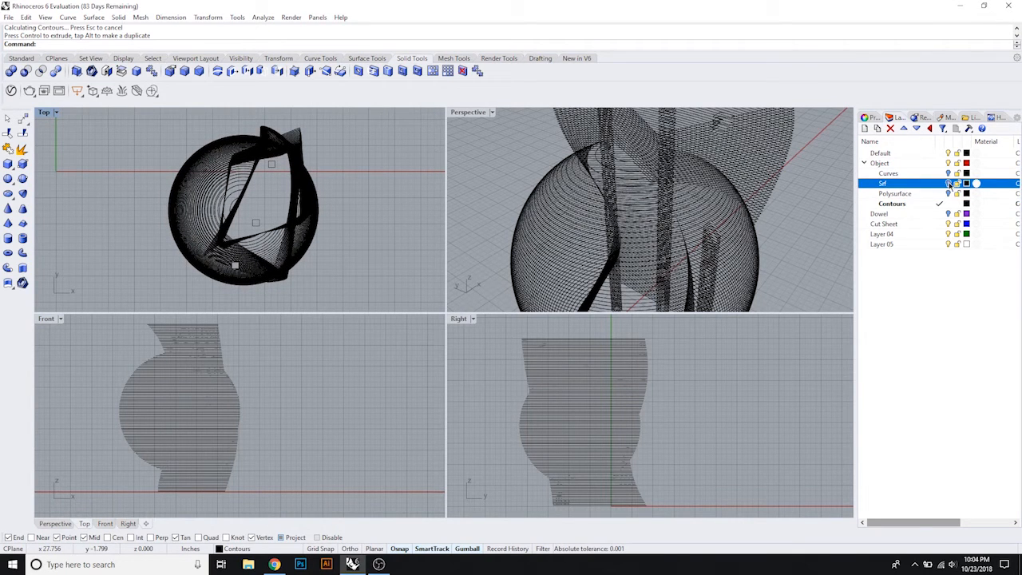
pyautogui.doubleClick(908, 183)
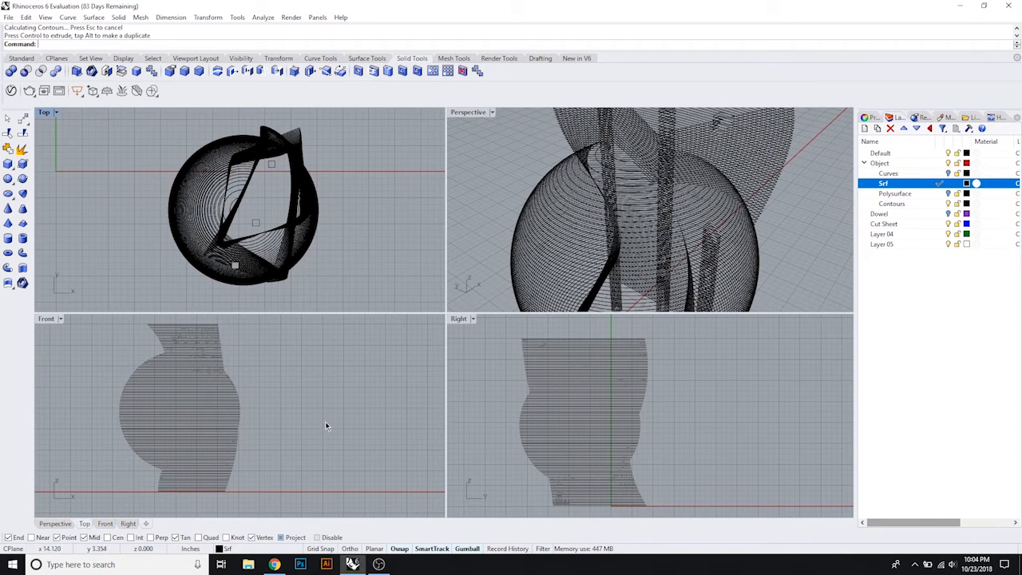
pyautogui.scroll(-1, 133, 344)
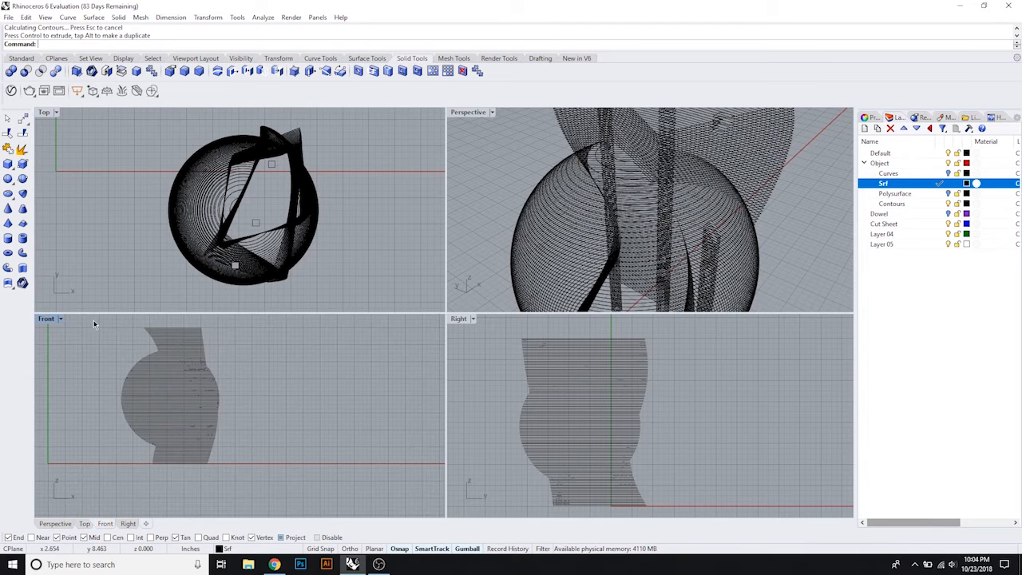
pyautogui.moveTo(92, 319); pyautogui.dragTo(252, 466)
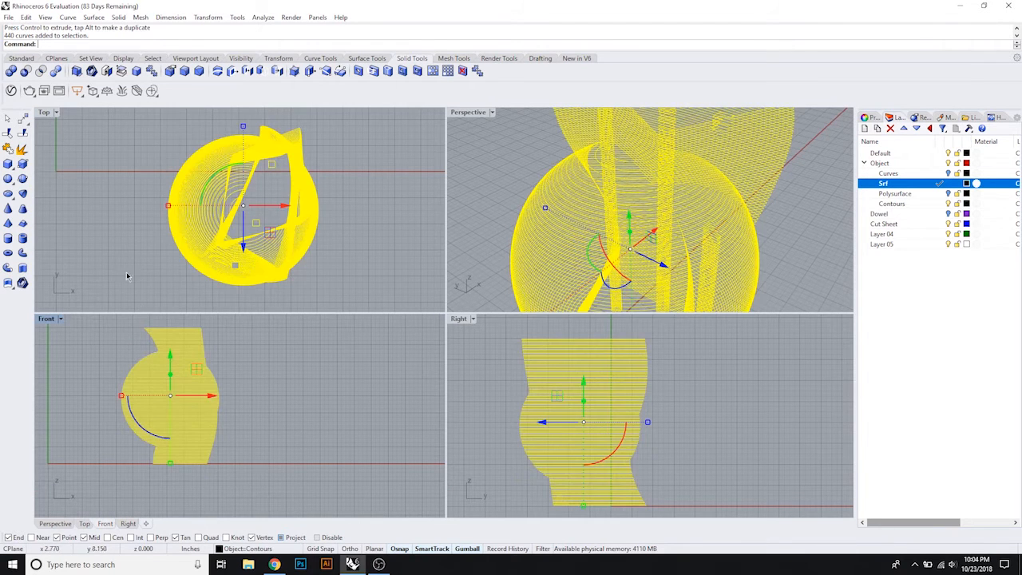
pyautogui.click(365, 60)
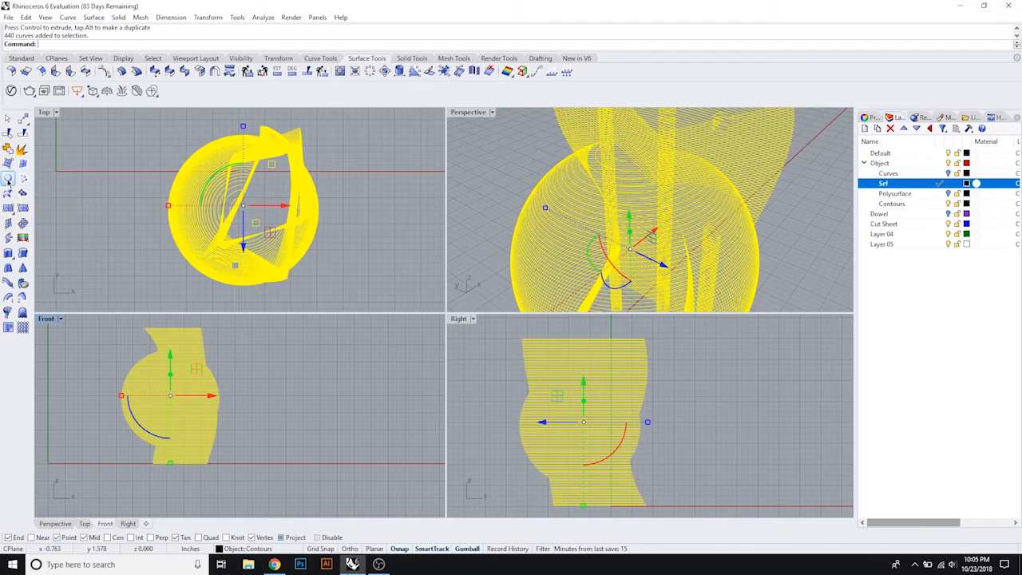
pyautogui.click(96, 17)
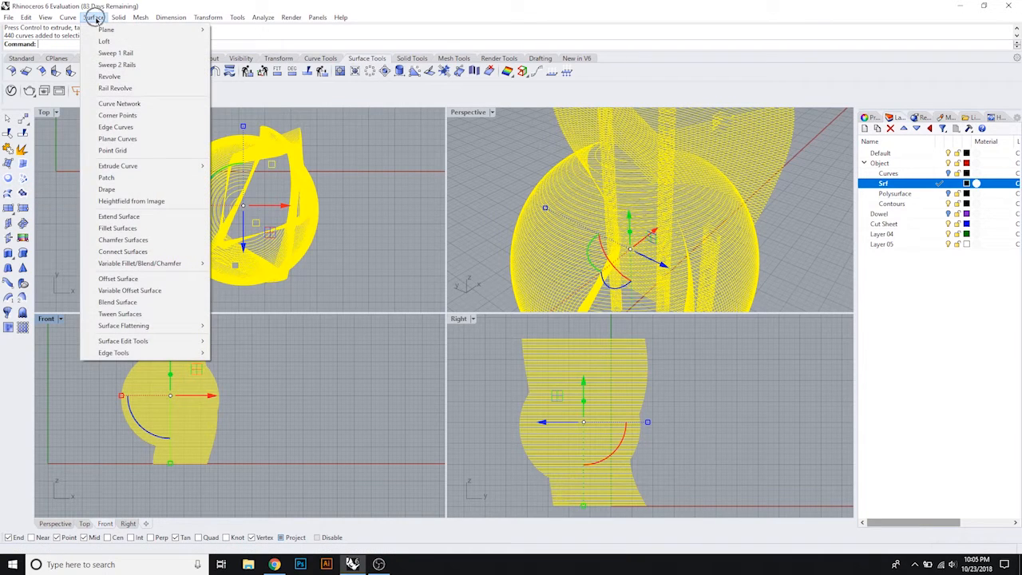
pyautogui.click(117, 139)
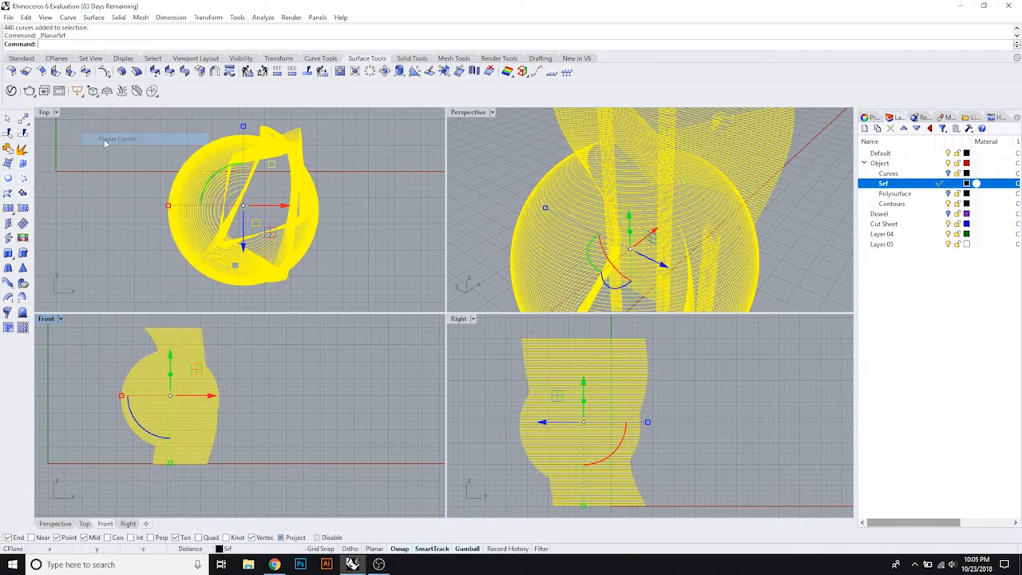
# Step: Hide the Contours layer and inspect the planar slices and their dowel holes in the shaded Perspective view
pyautogui.click(491, 112)
pyautogui.click(479, 143)
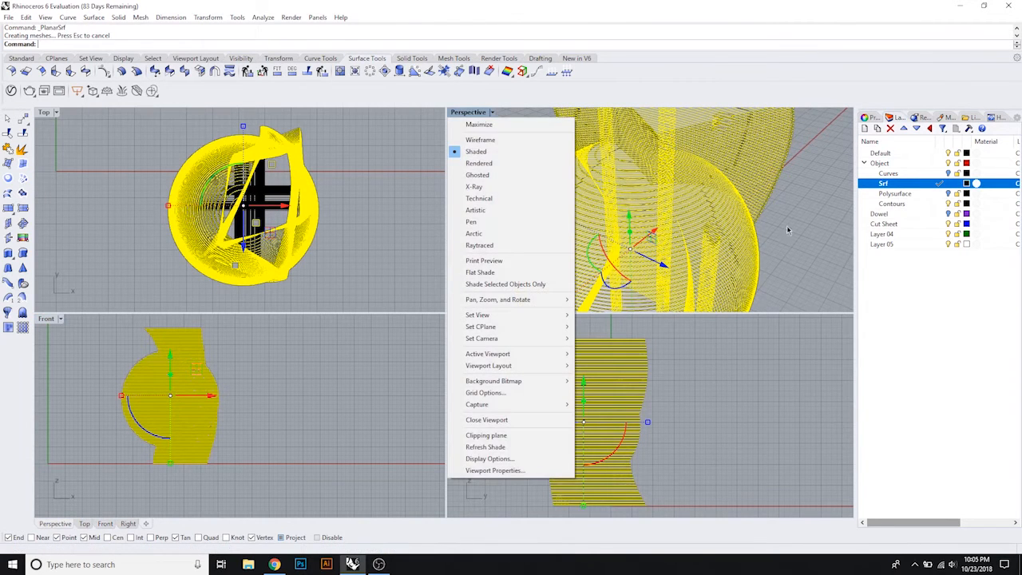
pyautogui.click(943, 204)
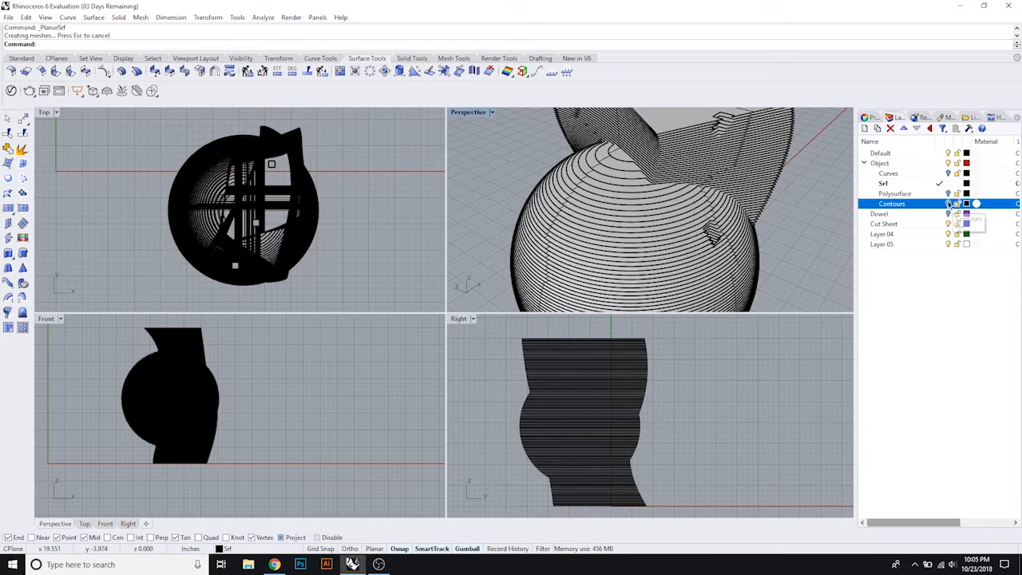
pyautogui.moveTo(742, 191); pyautogui.dragTo(652, 275, button='right')
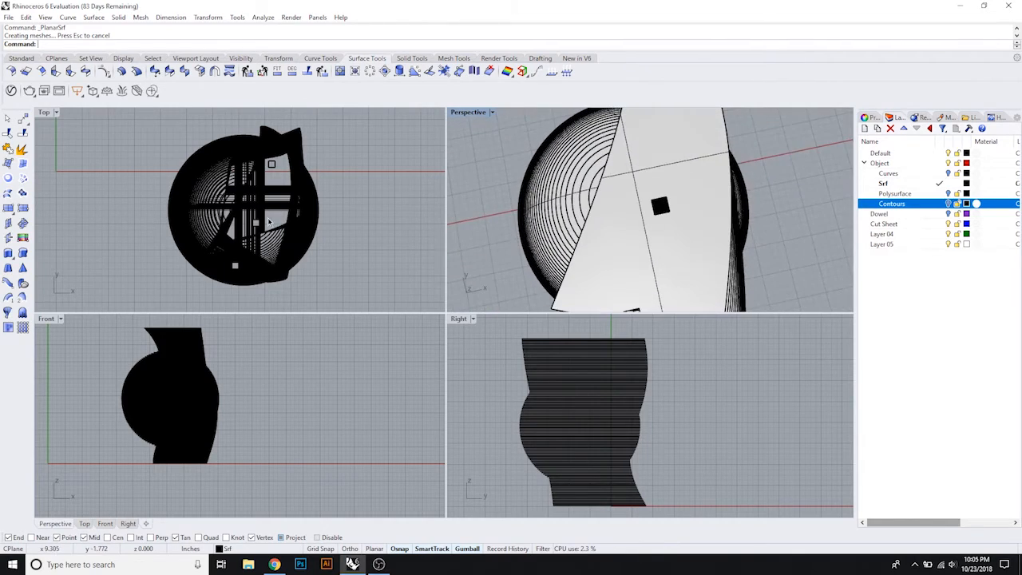
# Step: Set the Top view to Shaded display with the stacked slices framed
pyautogui.scroll(-6, 259, 231)
pyautogui.moveTo(257, 237); pyautogui.dragTo(261, 202, button='right')
pyautogui.scroll(3, 260, 200)
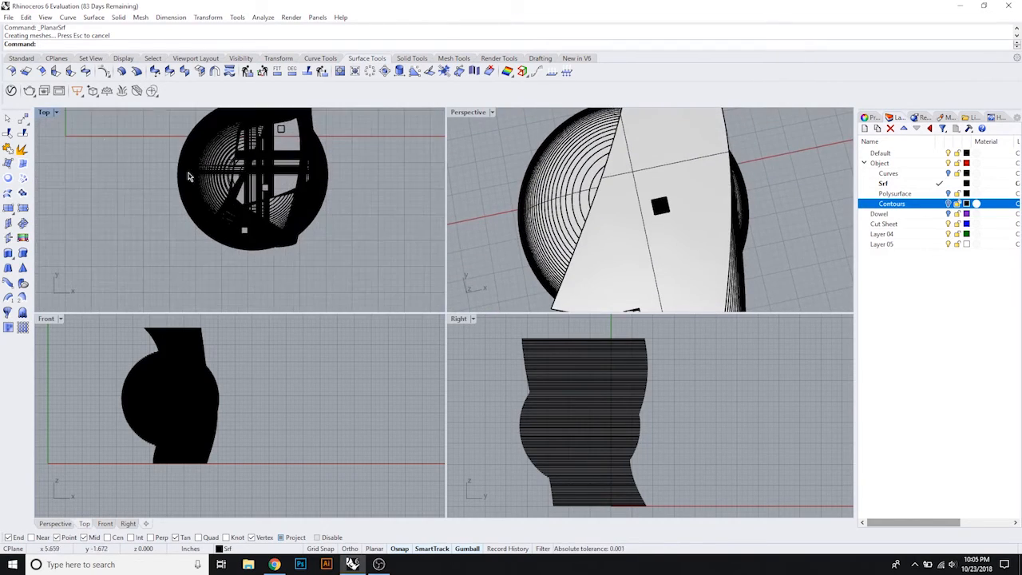
pyautogui.click(55, 117)
pyautogui.click(71, 152)
pyautogui.scroll(-2, 88, 256)
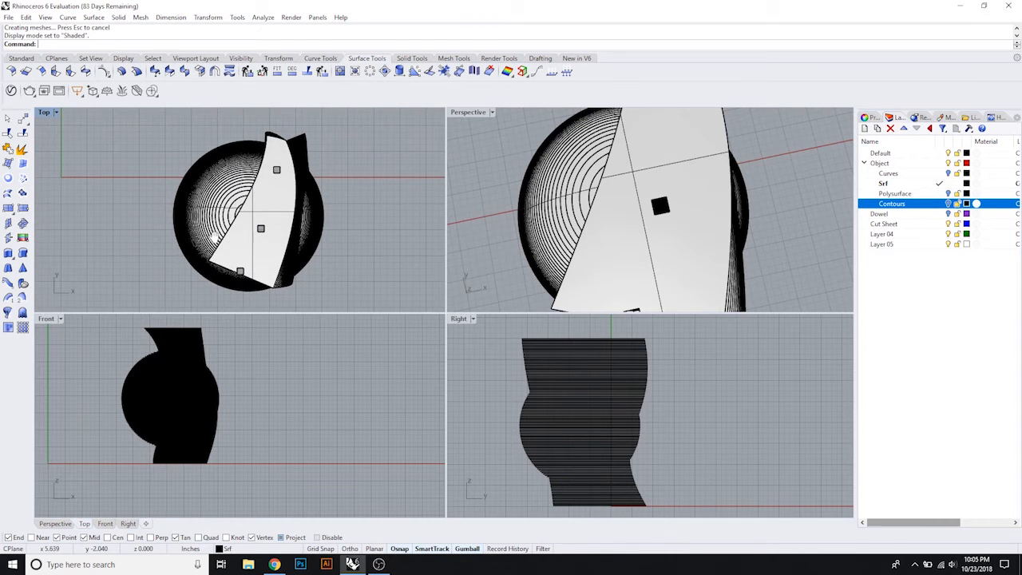
# Step: Try Shaded display in the Front view, inspect the slices up close and return the view to Wireframe
pyautogui.click(61, 318)
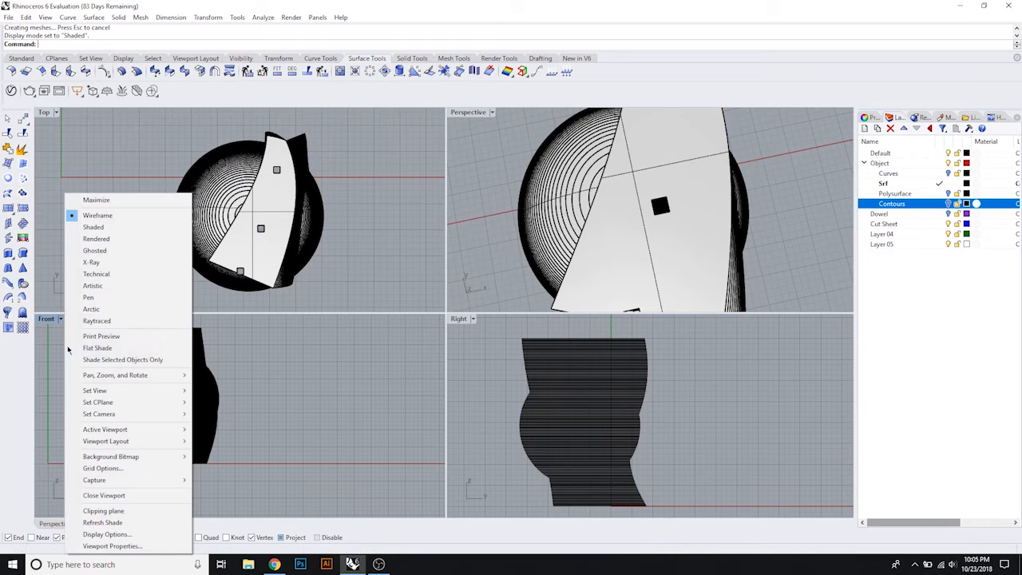
pyautogui.click(96, 228)
pyautogui.scroll(12, 175, 388)
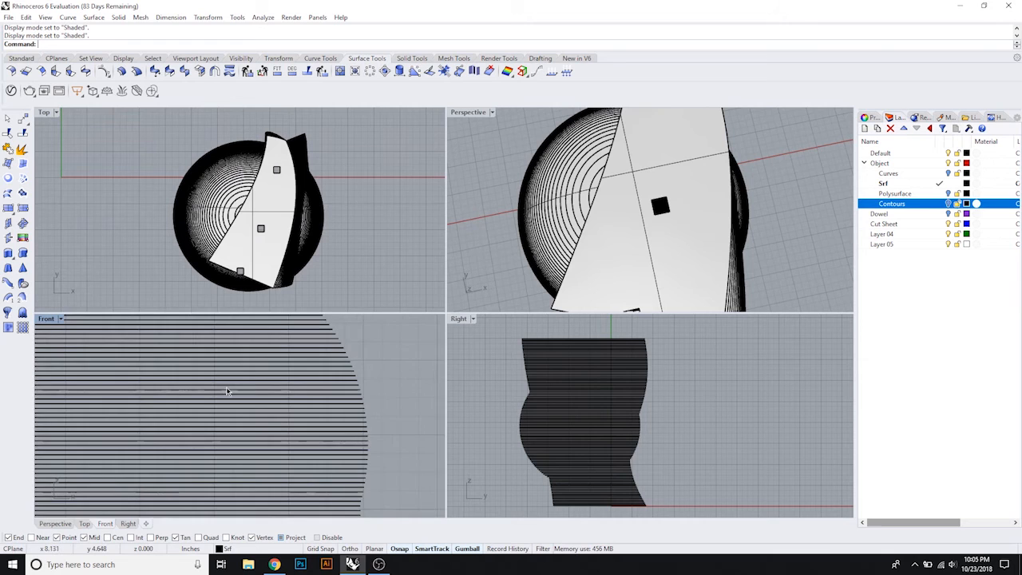
pyautogui.scroll(5, 227, 386)
pyautogui.scroll(-17, 227, 386)
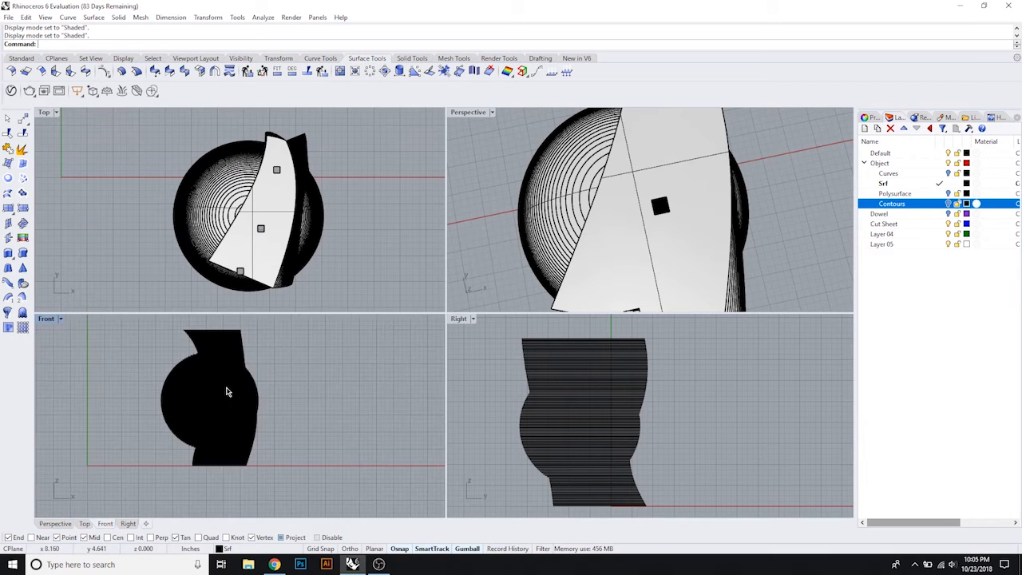
pyautogui.click(61, 319)
pyautogui.click(96, 216)
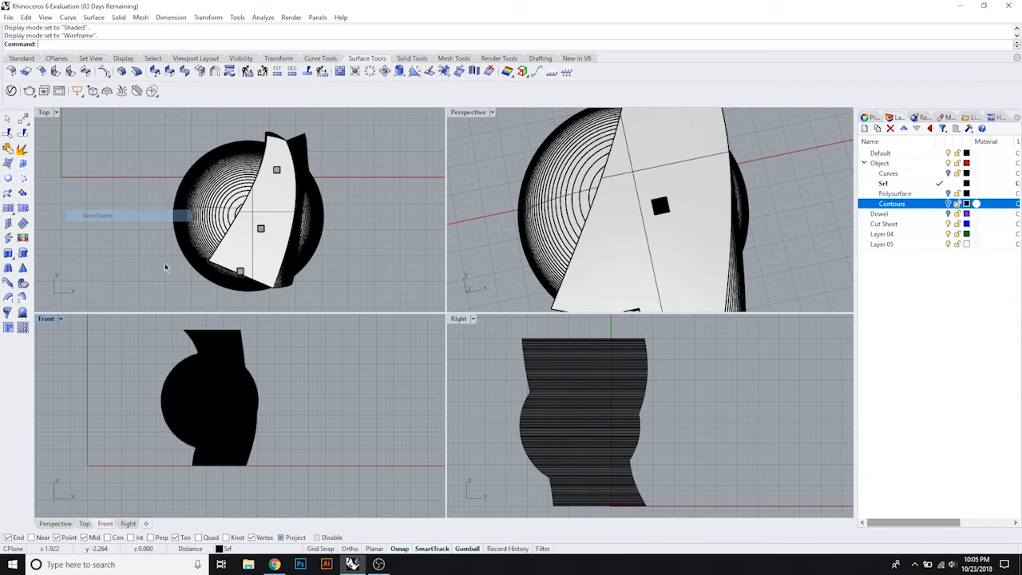
# Step: Set the Right and Front views to Shaded display and view the whole slice stack in perspective
pyautogui.click(473, 319)
pyautogui.click(530, 227)
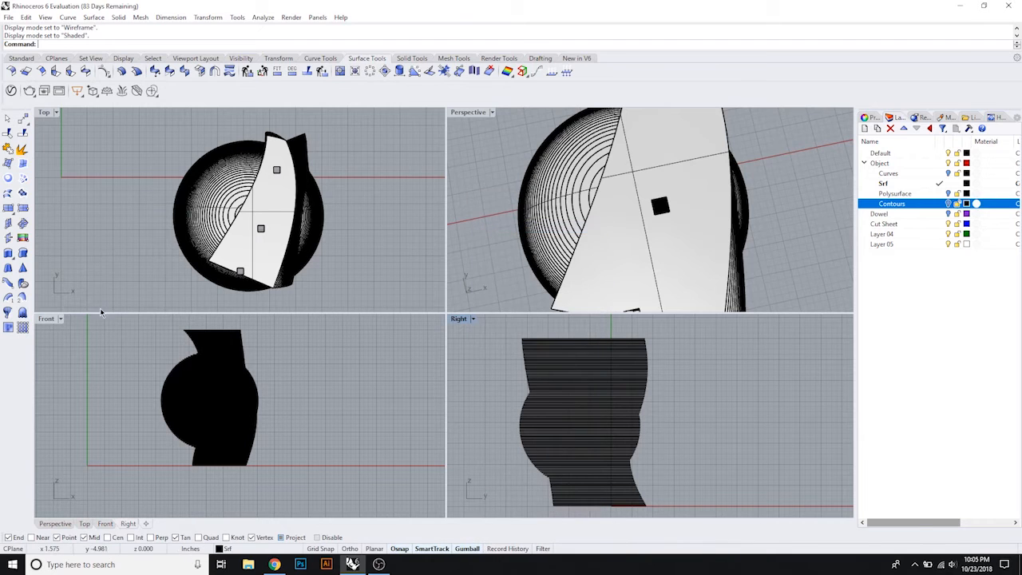
pyautogui.click(61, 319)
pyautogui.click(94, 227)
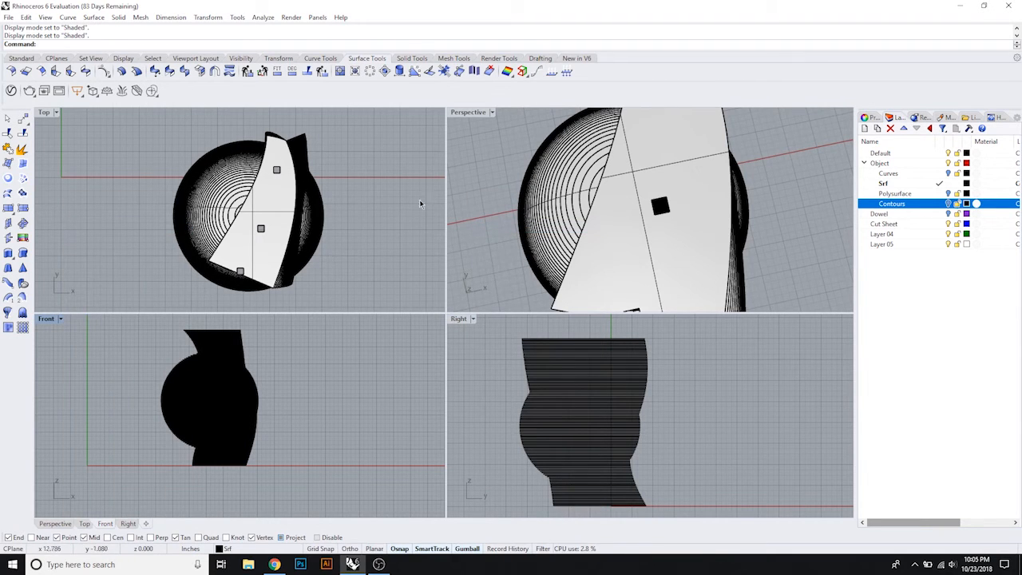
pyautogui.moveTo(600, 209); pyautogui.dragTo(703, 223, button='right')
pyautogui.scroll(-5, 353, 194)
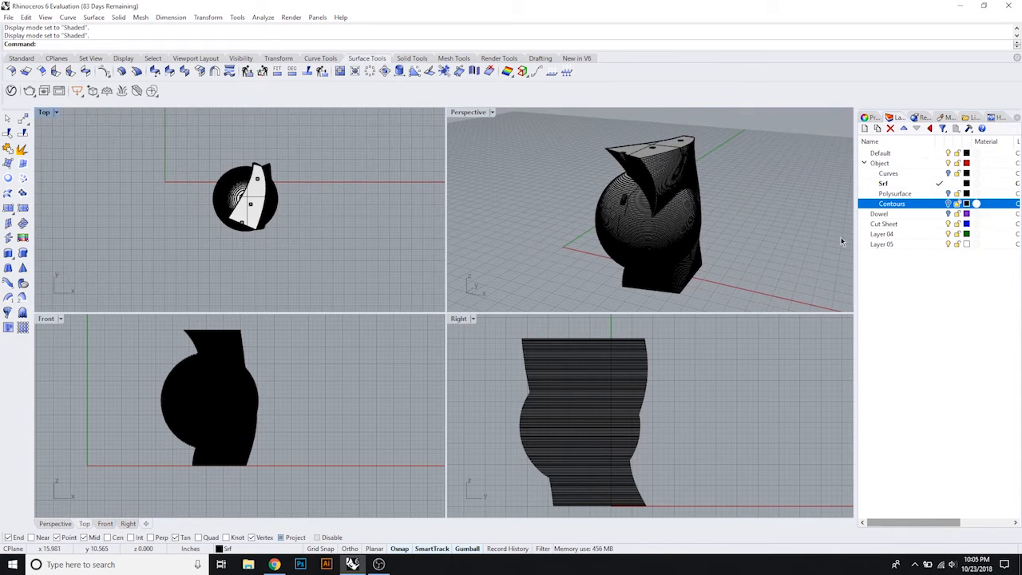
# Step: Add two sublayers under the Cut Sheet layer and name the first one CUT
pyautogui.doubleClick(928, 225)
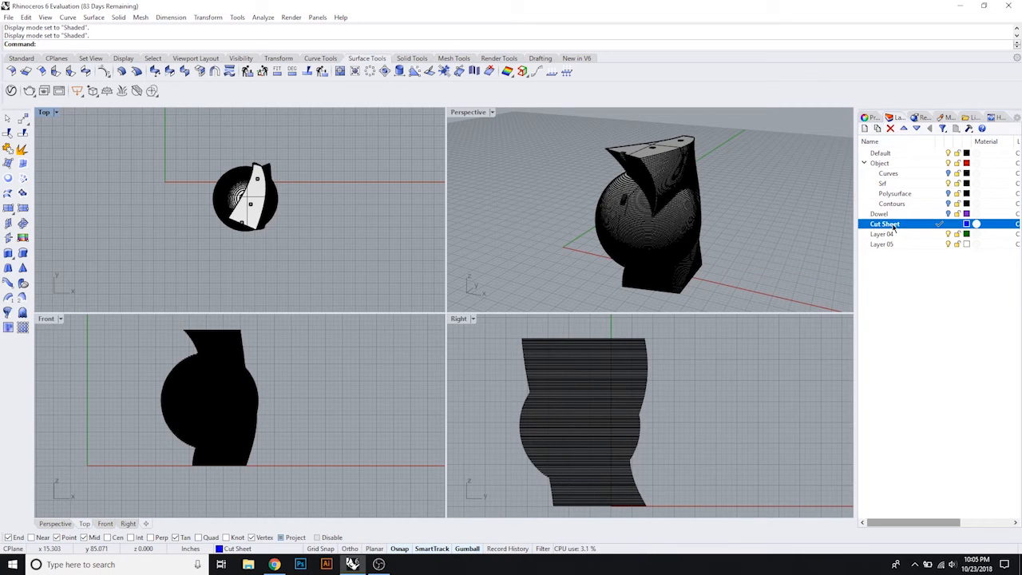
pyautogui.click(878, 128)
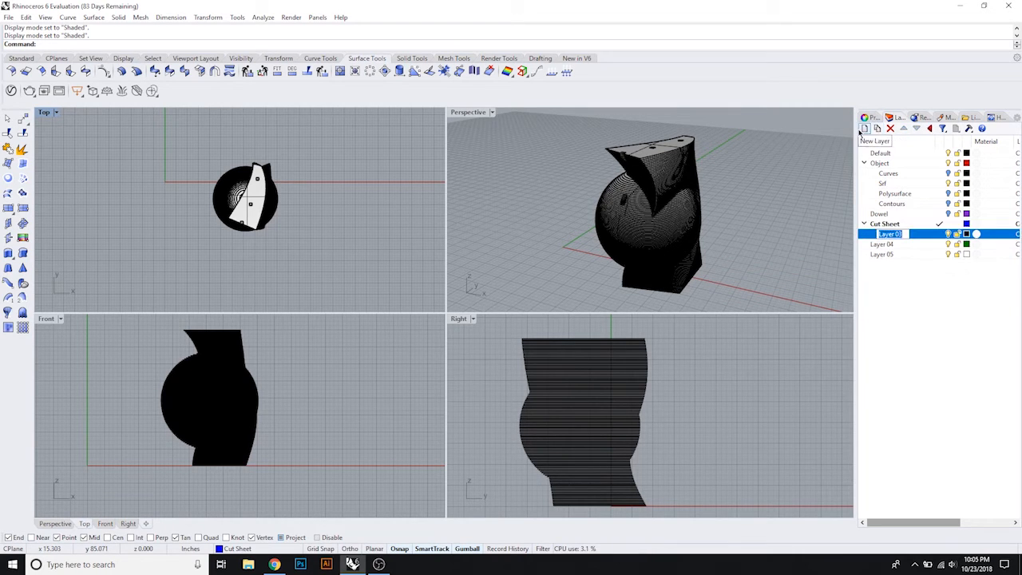
pyautogui.click(863, 129)
pyautogui.doubleClick(898, 234)
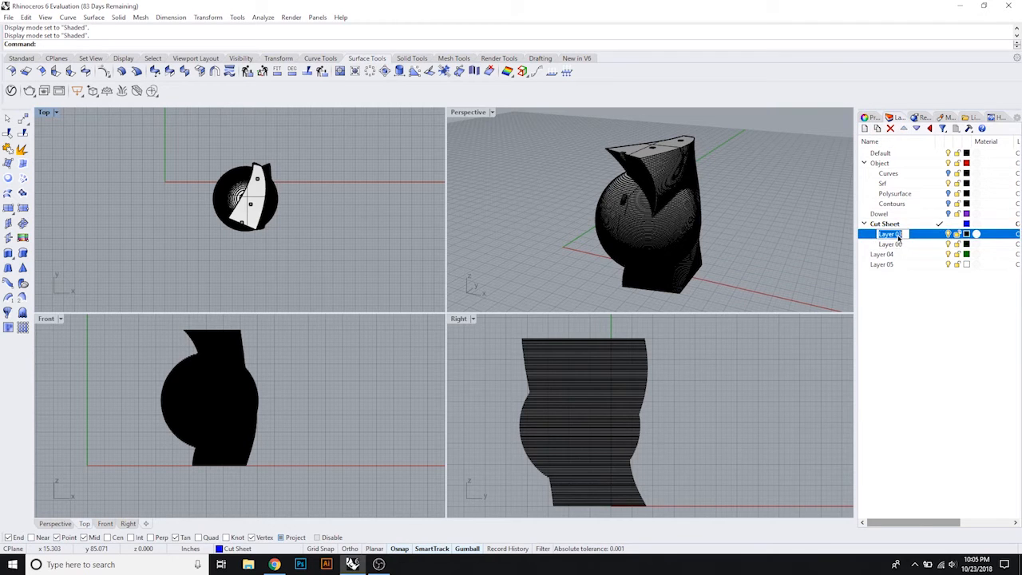
pyautogui.write('CUT')
pyautogui.press('Return')
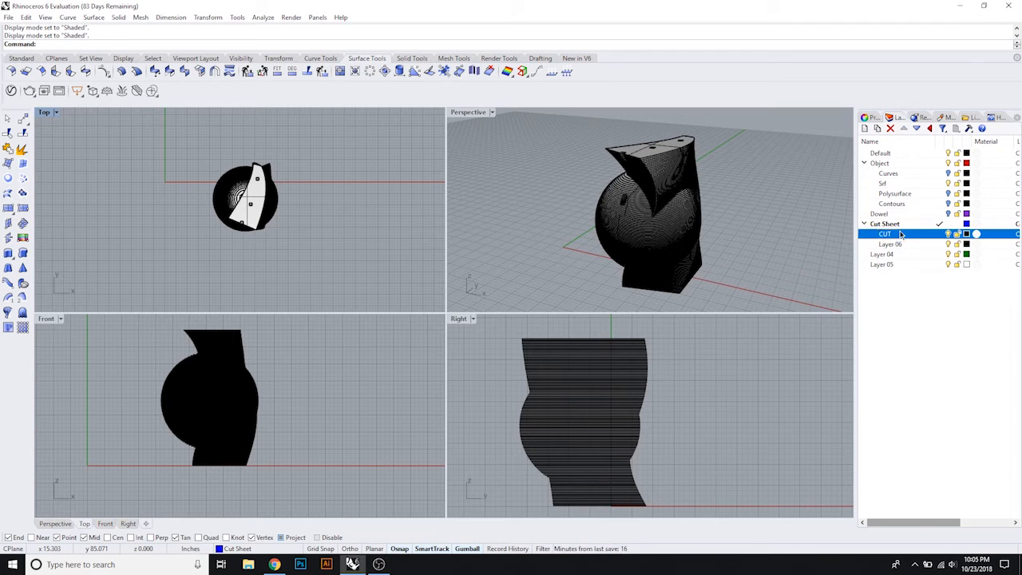
# Step: Name the second Cut Sheet sublayer SCORE and make Cut Sheet the current layer
pyautogui.click(891, 245)
pyautogui.click(891, 245)
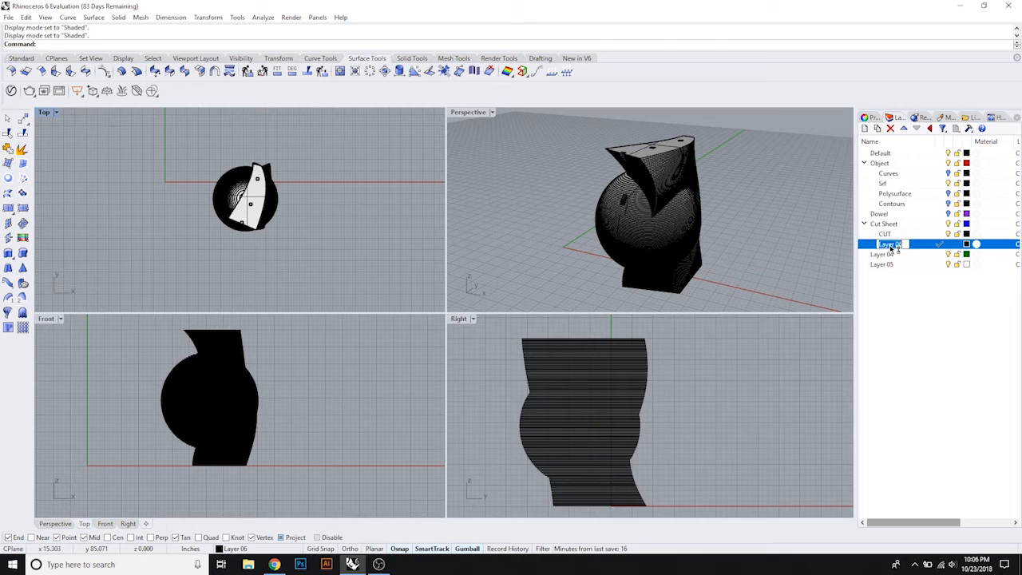
pyautogui.write('SCORE')
pyautogui.press('Return')
pyautogui.click(884, 223)
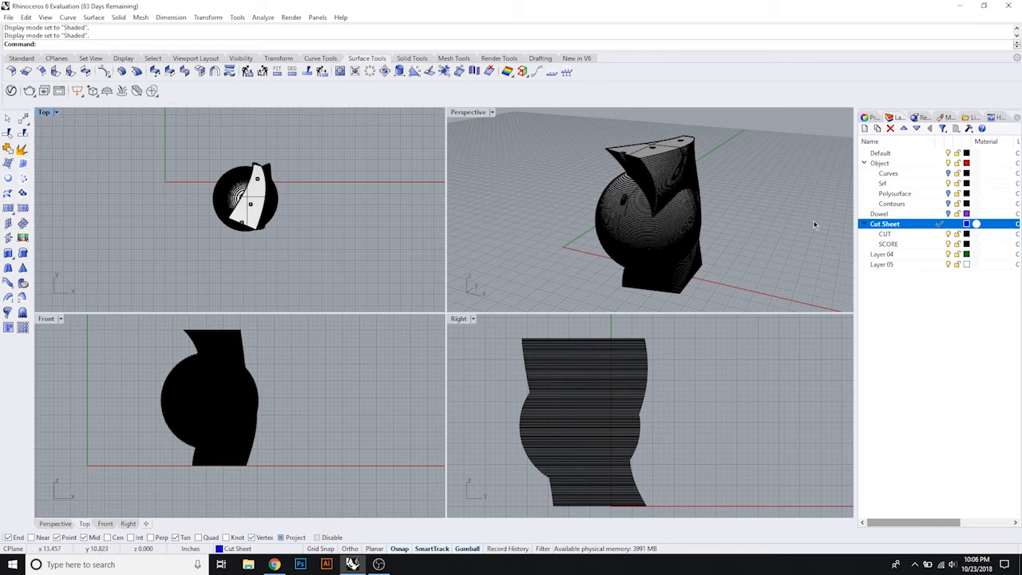
# Step: Set the SCORE layer's color to White
pyautogui.click(965, 243)
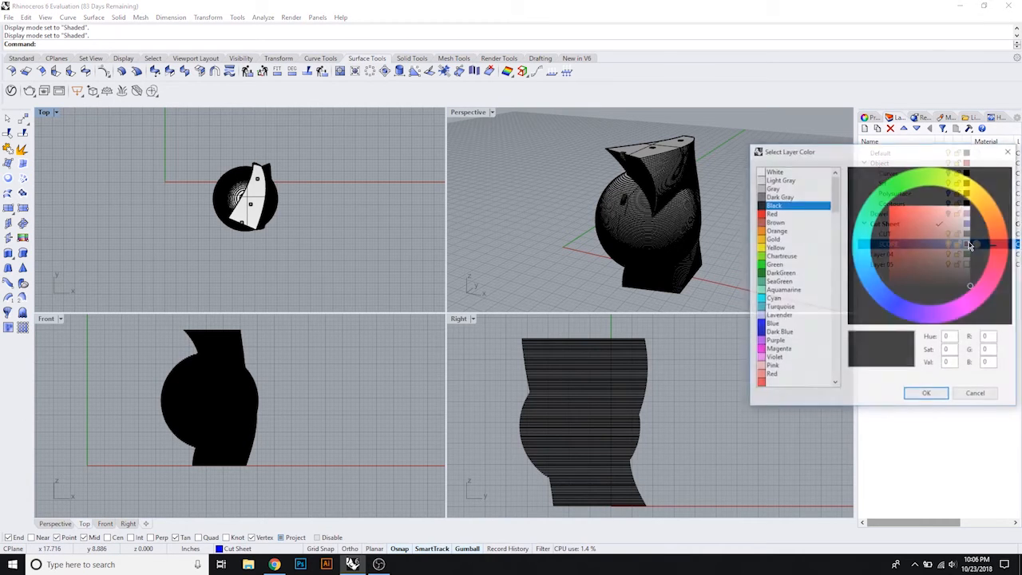
pyautogui.click(773, 171)
pyautogui.click(937, 398)
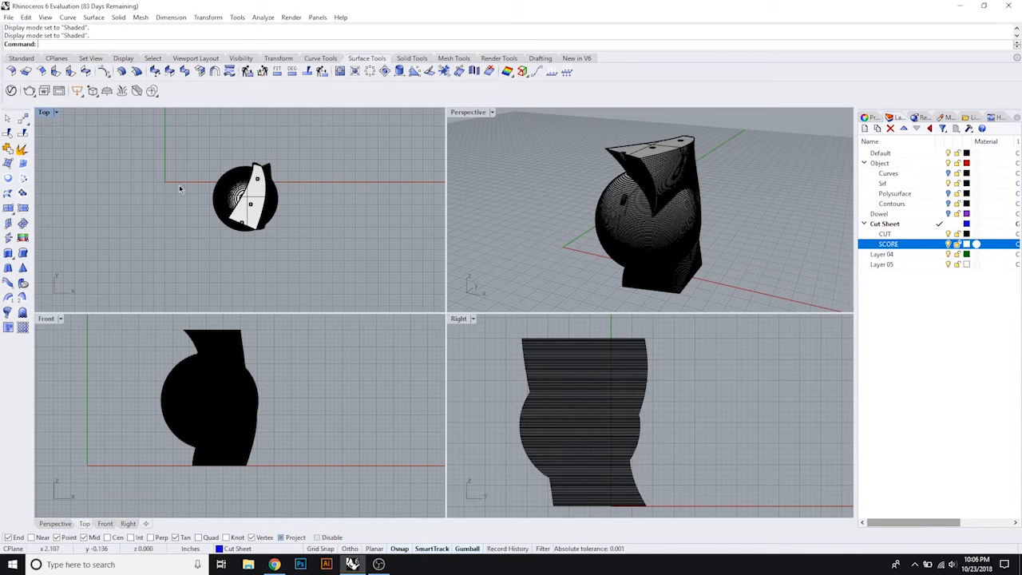
# Step: Draw a 32 by 18 inch rectangle in the Top view, beside the slice stack on the positive X side, as the cut sheet
pyautogui.write('rectangle')
pyautogui.press('Return')
pyautogui.moveTo(388, 168); pyautogui.dragTo(254, 217, button='right')
pyautogui.scroll(-2, 331, 193)
pyautogui.click(232, 236)
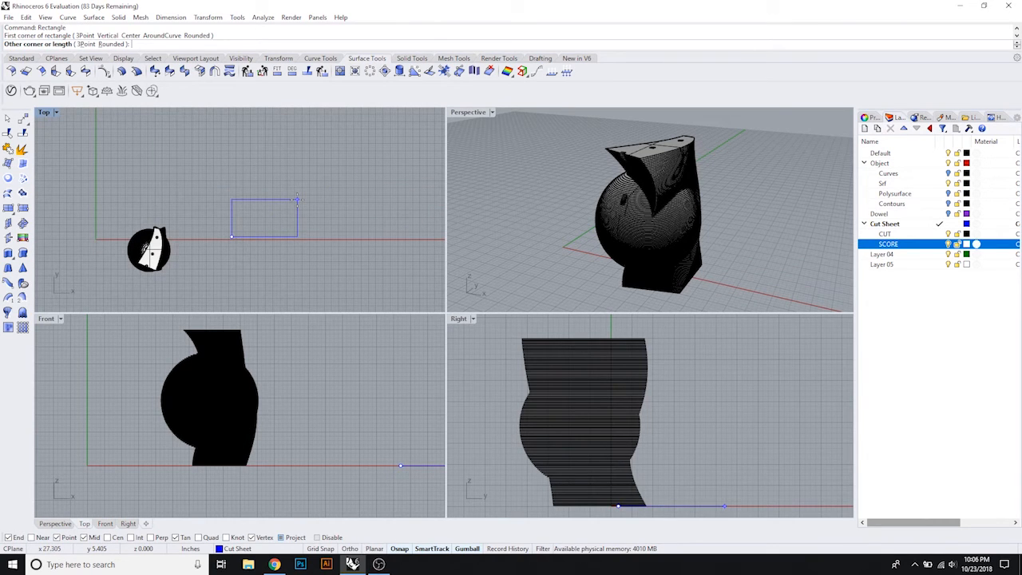
pyautogui.scroll(1, 271, 212)
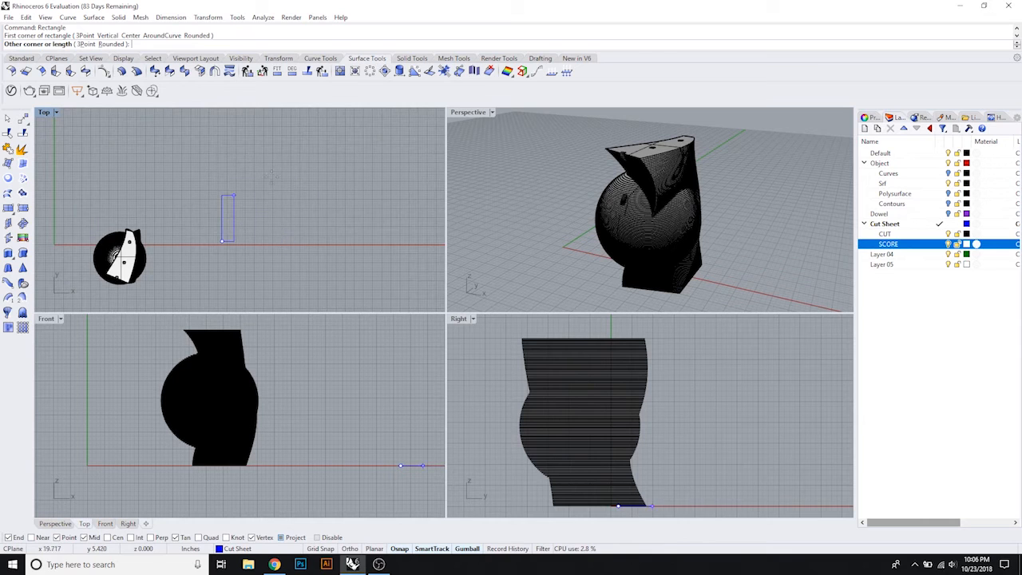
pyautogui.moveTo(286, 196); pyautogui.dragTo(379, 182, button='right')
pyautogui.scroll(4, 336, 212)
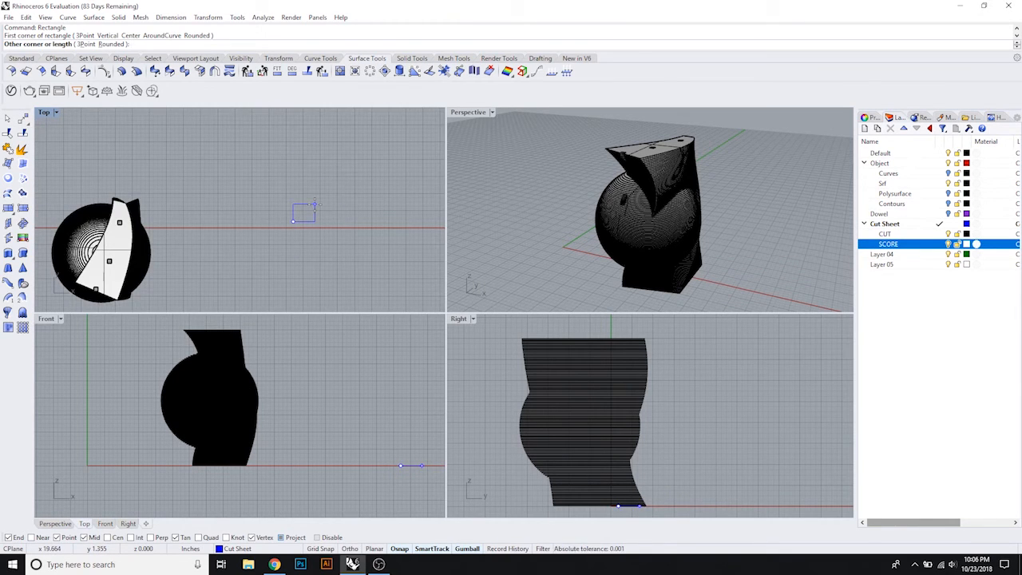
pyautogui.write('32')
pyautogui.press('Return')
pyautogui.write('1')
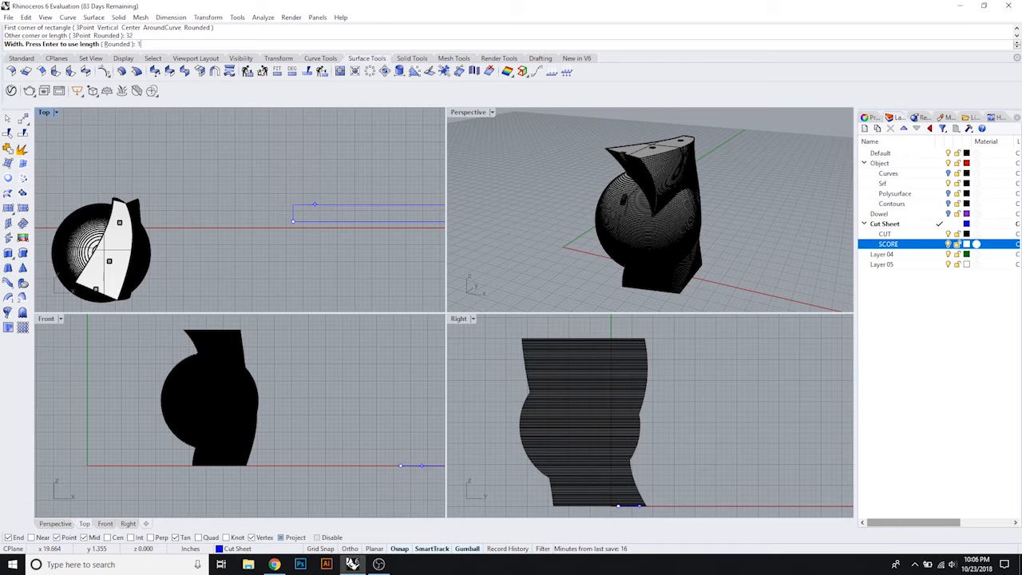
pyautogui.write('8')
pyautogui.press('Return')
pyautogui.scroll(-5, 320, 208)
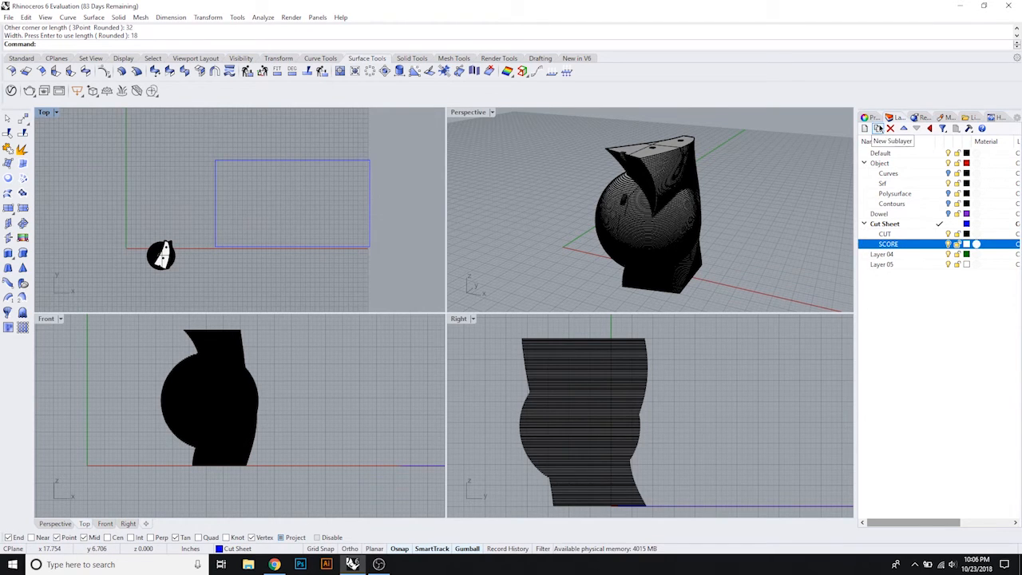
pyautogui.scroll(3, 168, 253)
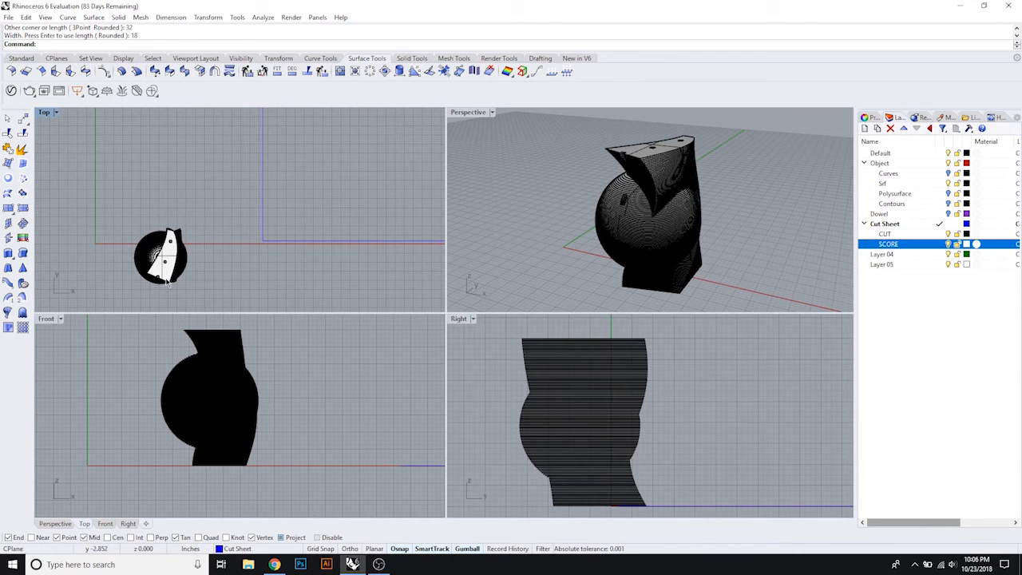
pyautogui.moveTo(351, 200); pyautogui.dragTo(273, 247, button='right')
pyautogui.scroll(-4, 210, 212)
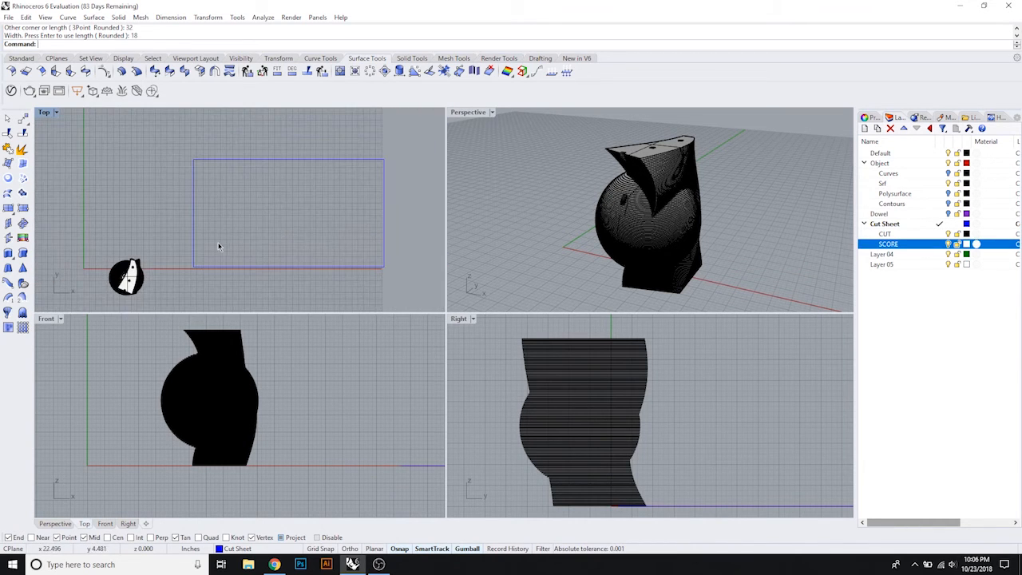
pyautogui.scroll(1, 205, 262)
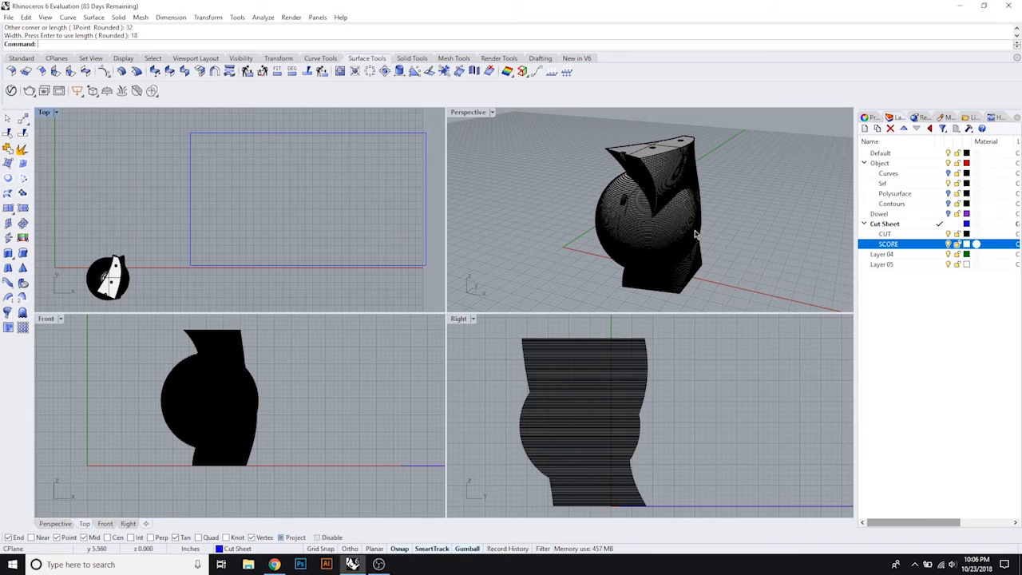
# Step: Add a sublayer named Points under Cut Sheet and make it the current layer
pyautogui.click(864, 130)
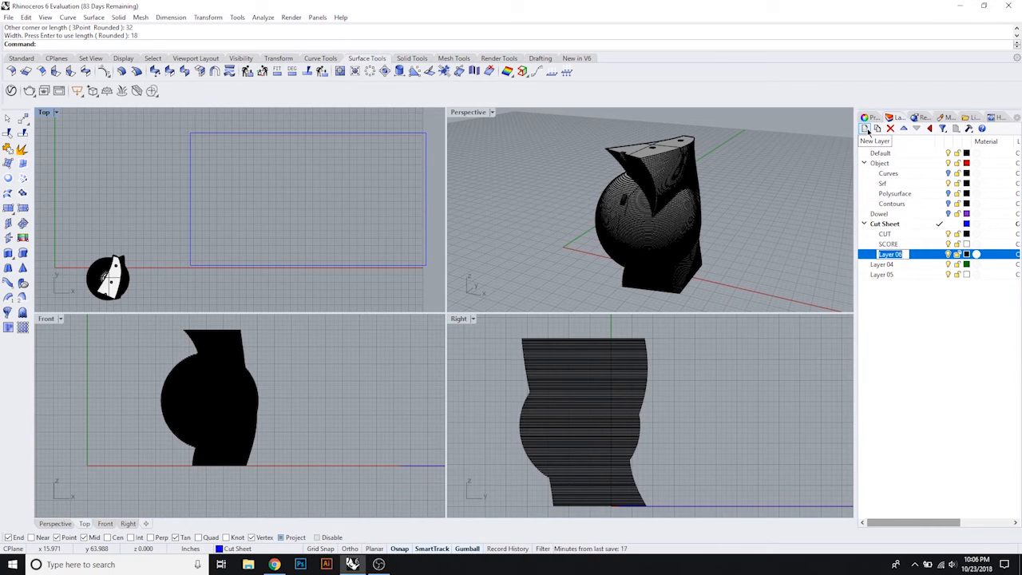
pyautogui.write('Points')
pyautogui.press('Return')
pyautogui.click(938, 254)
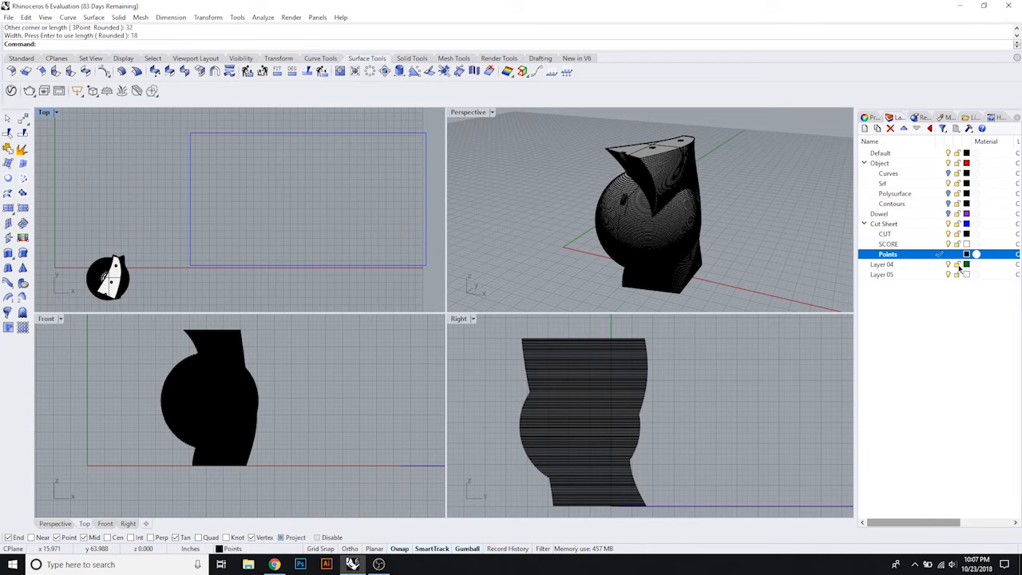
# Step: Set the Points layer's color to Blue
pyautogui.click(967, 254)
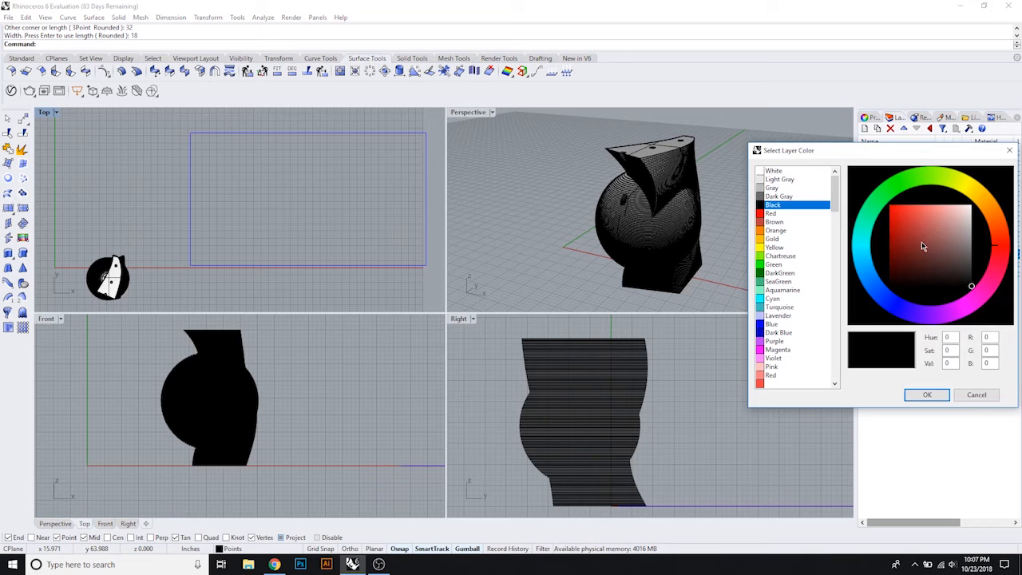
pyautogui.click(774, 172)
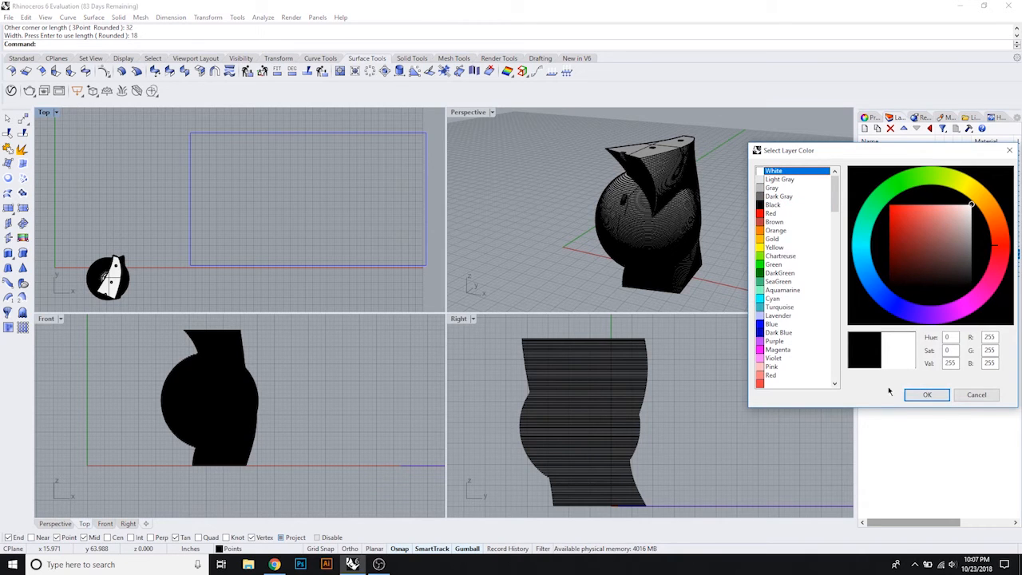
pyautogui.click(772, 324)
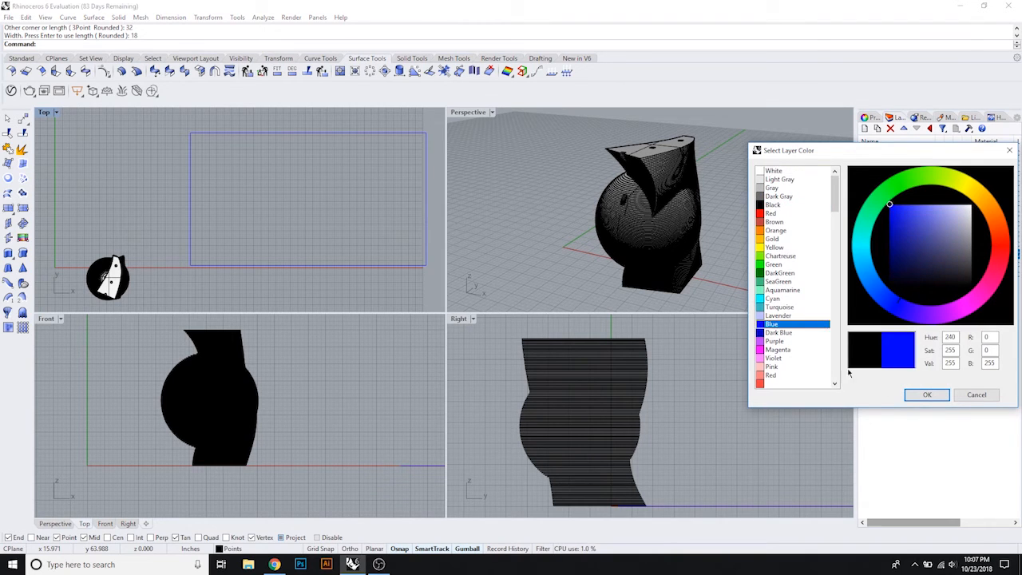
pyautogui.click(927, 395)
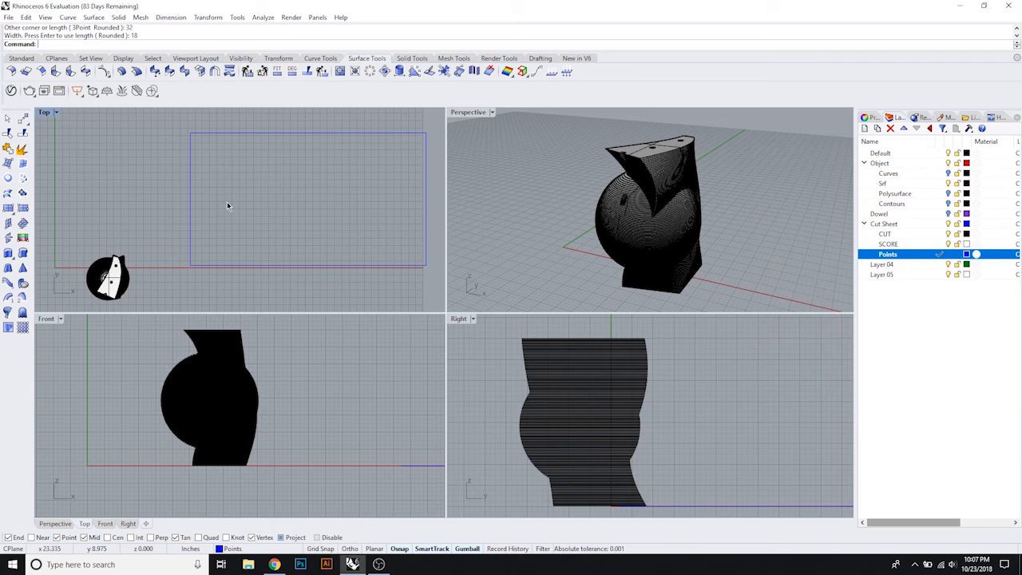
# Step: Place a point object on the lower-left corner of the cut sheet rectangle in the Top view
pyautogui.click(21, 58)
pyautogui.click(23, 118)
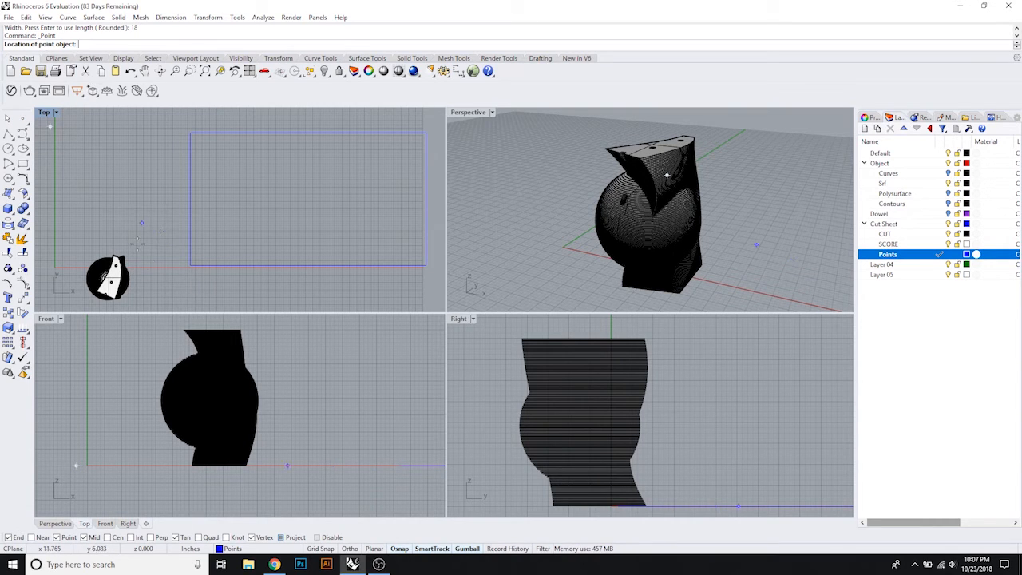
pyautogui.click(191, 266)
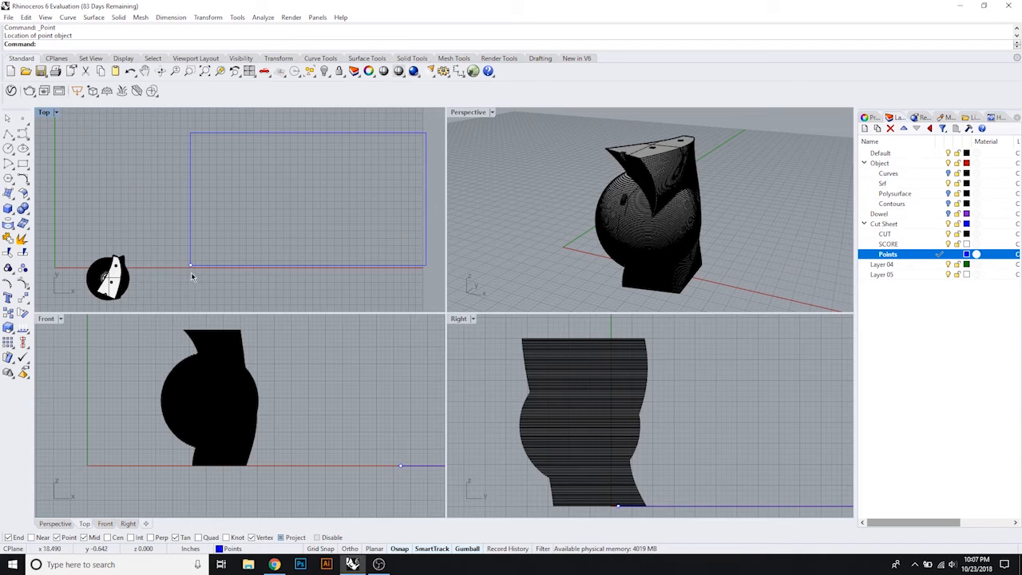
pyautogui.scroll(2, 192, 271)
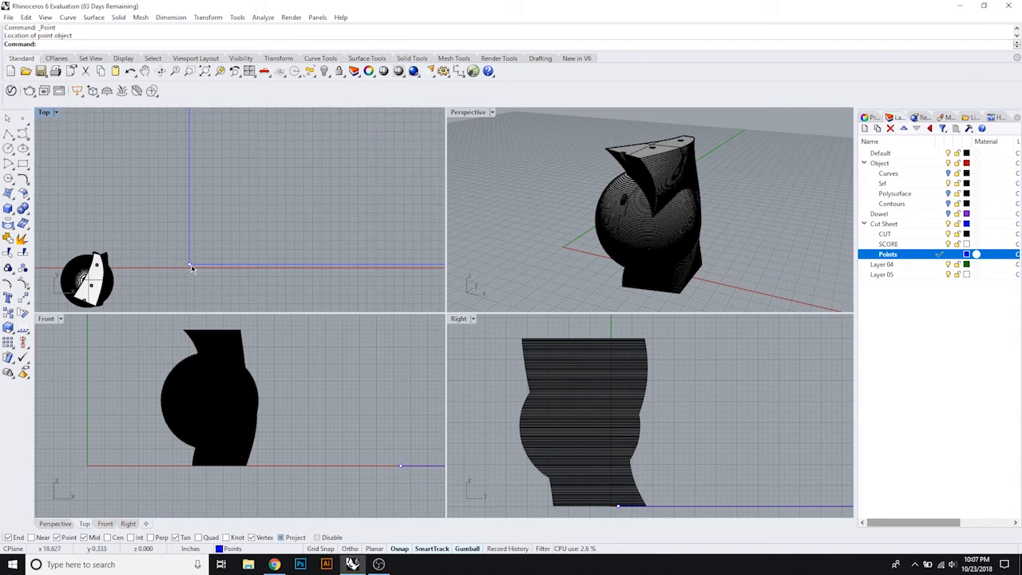
pyautogui.click(191, 265)
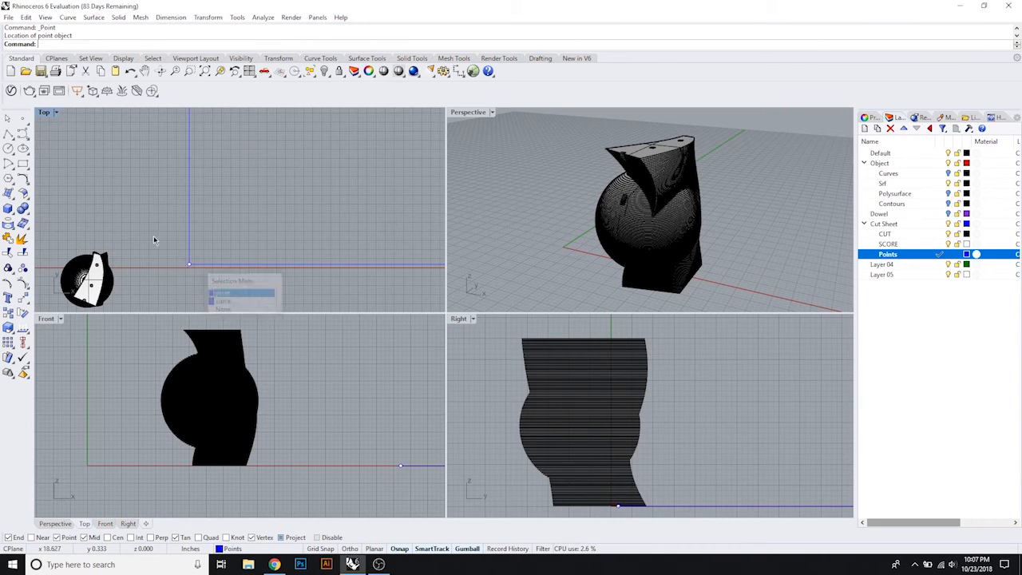
# Step: Measure the slice stack's overall Y extent in the Top view, from its uppermost tip to its lower edge
pyautogui.scroll(-2, 154, 239)
pyautogui.scroll(1, 178, 216)
pyautogui.scroll(2, 145, 192)
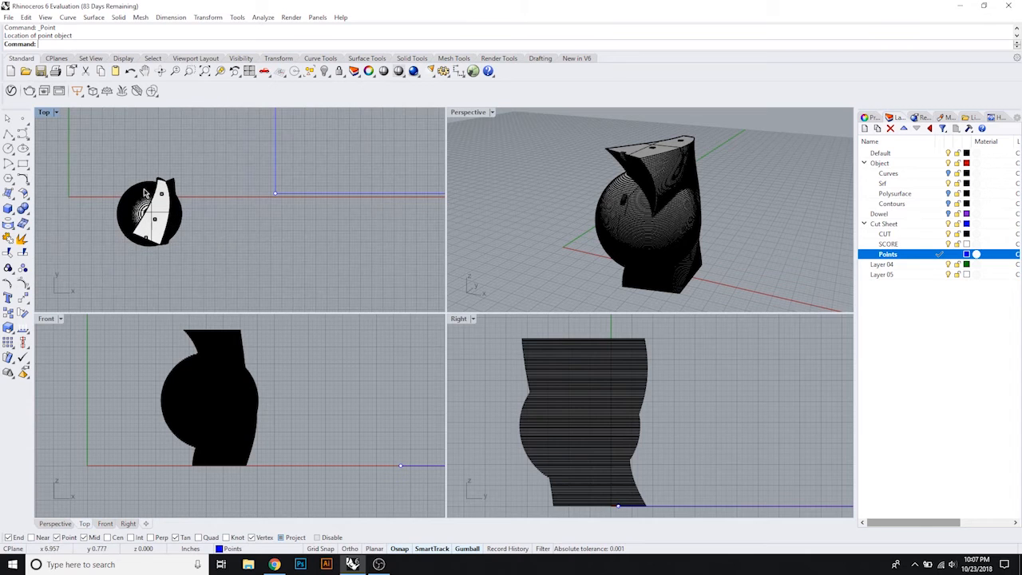
pyautogui.moveTo(222, 289); pyautogui.dragTo(270, 298, button='right')
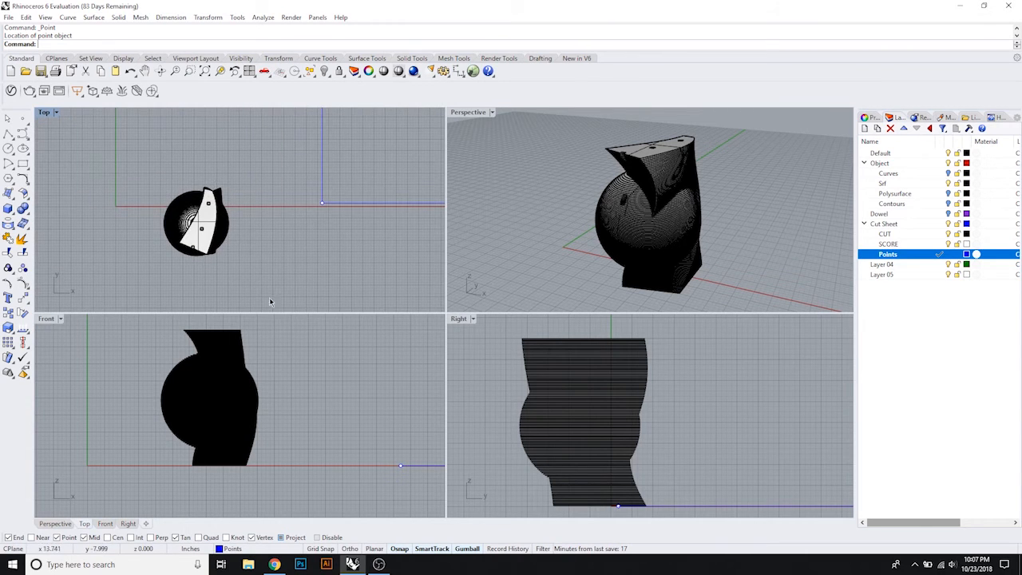
pyautogui.write('Distance')
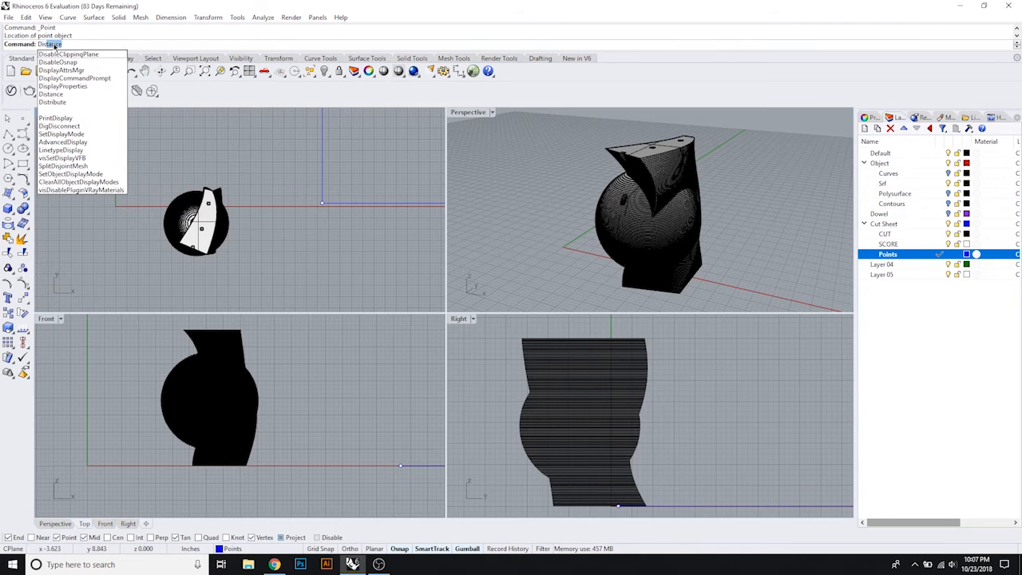
pyautogui.press('Return')
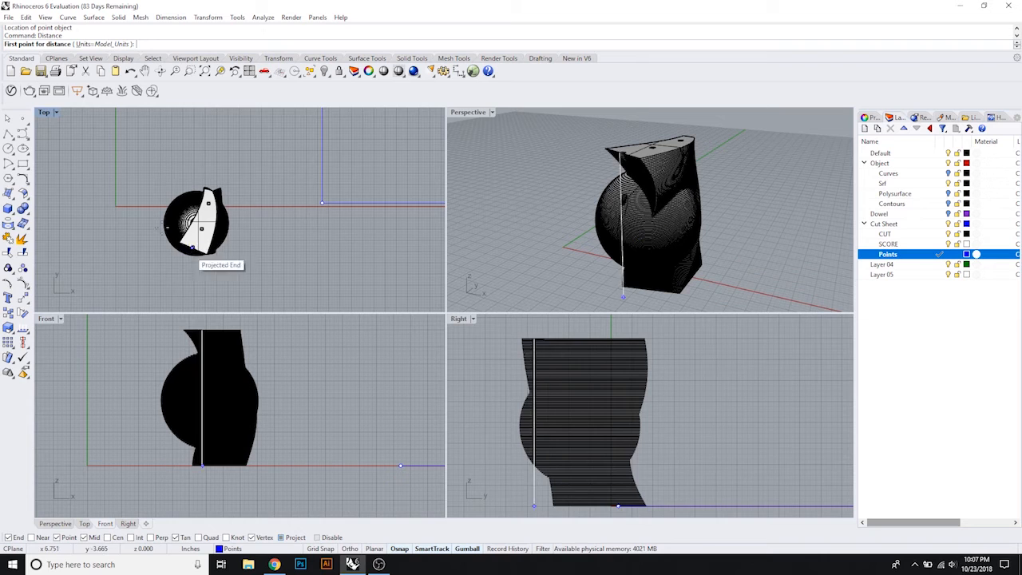
pyautogui.scroll(3, 164, 228)
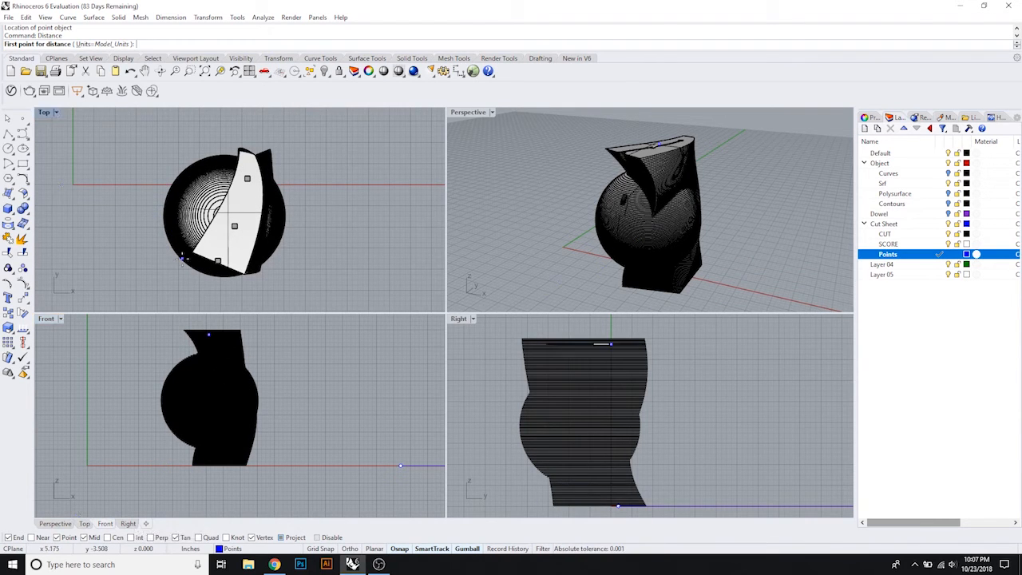
pyautogui.click(152, 539)
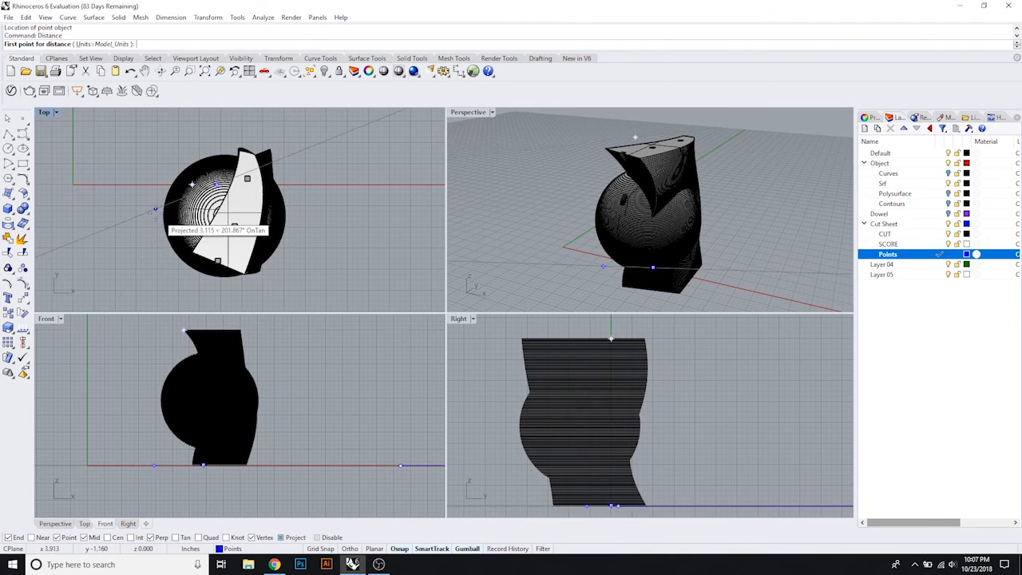
pyautogui.click(240, 150)
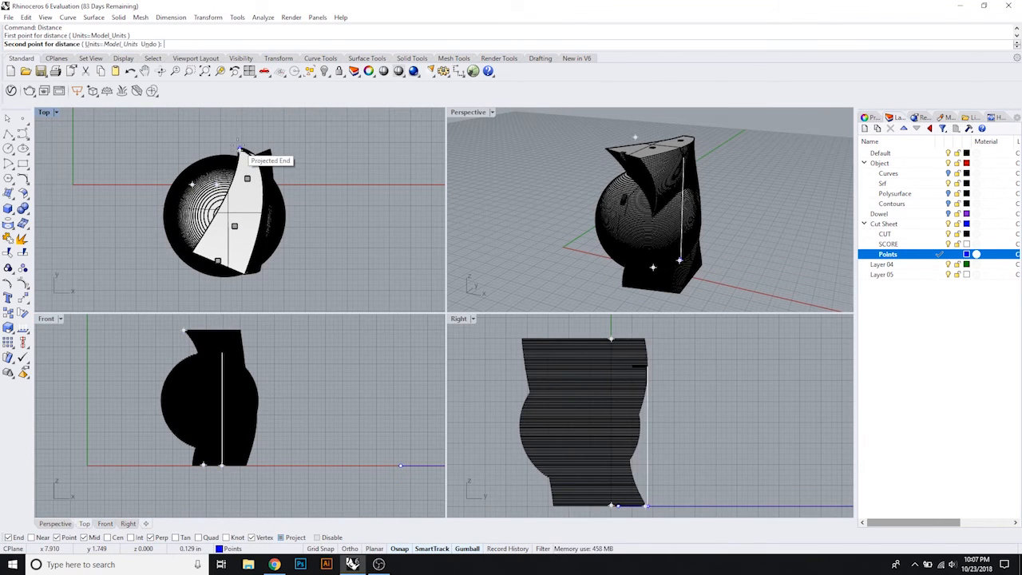
pyautogui.click(224, 281)
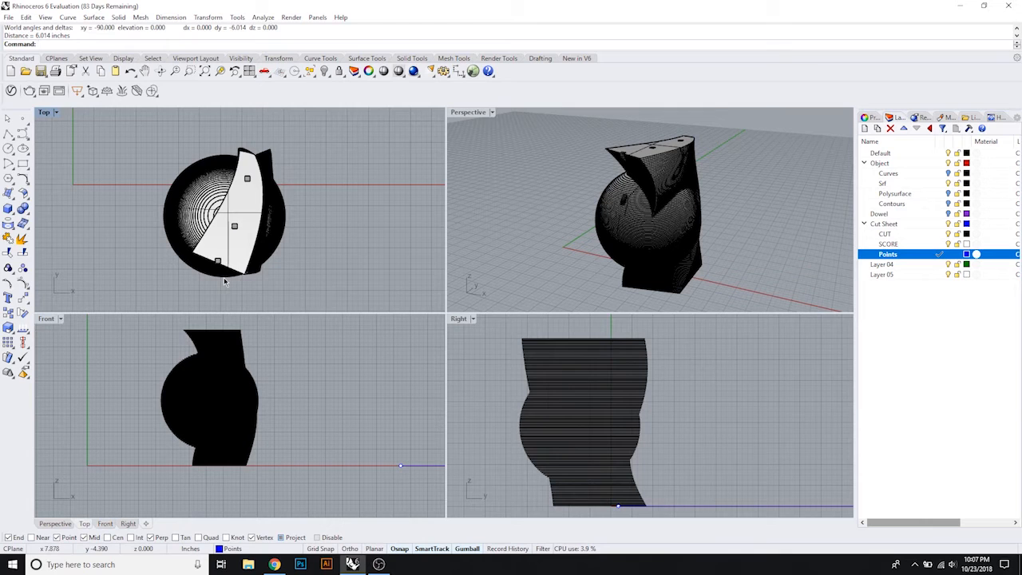
# Step: Measure the slice stack's overall X width in the Top view with Ortho turned on
pyautogui.rightClick(155, 224)
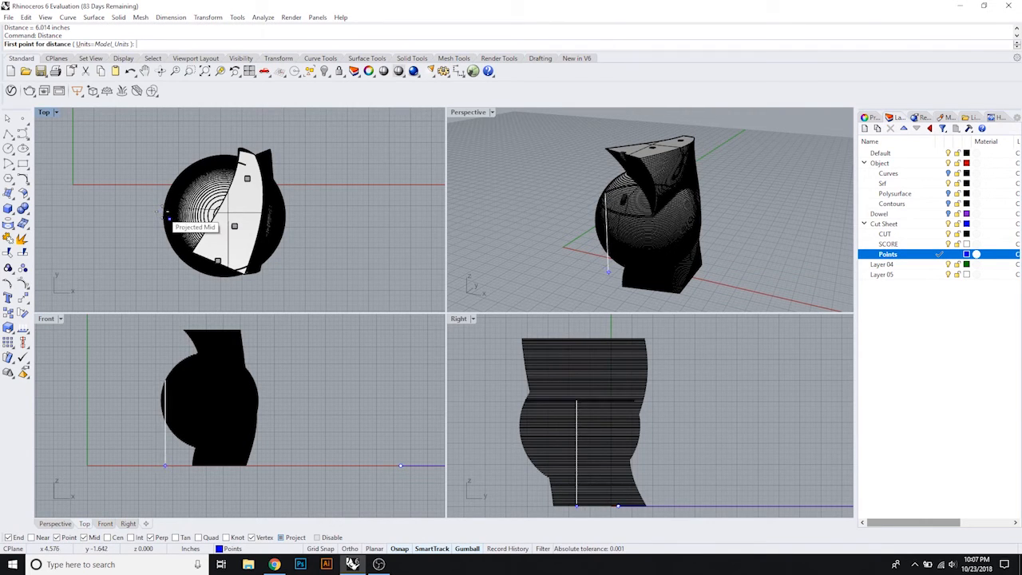
pyautogui.click(160, 211)
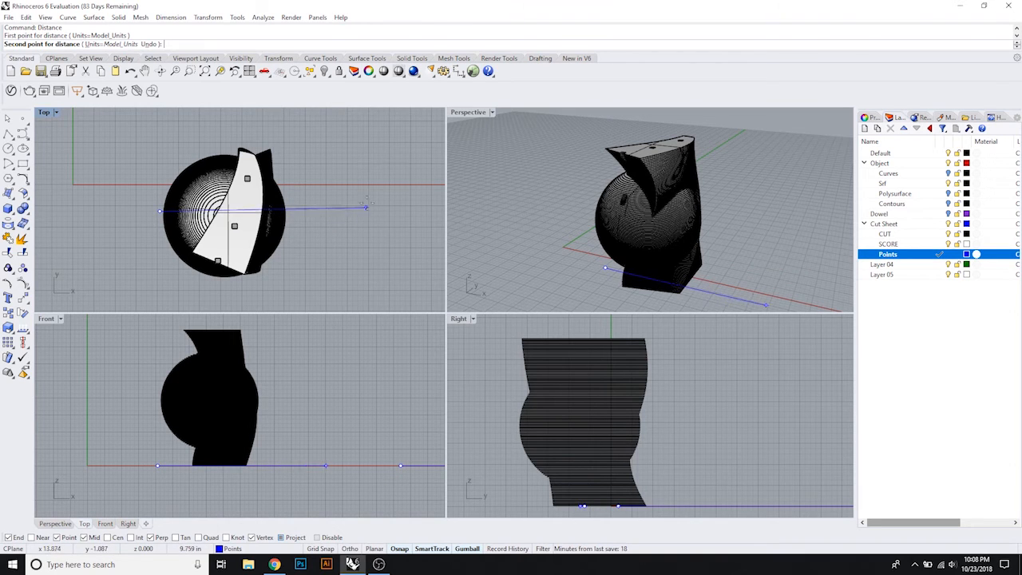
pyautogui.press('F8')
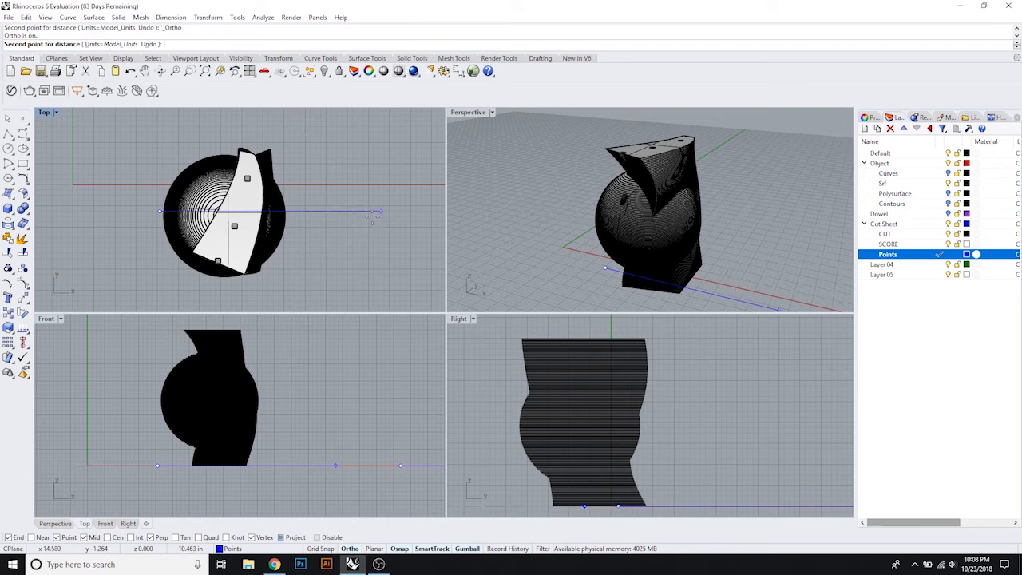
pyautogui.click(285, 217)
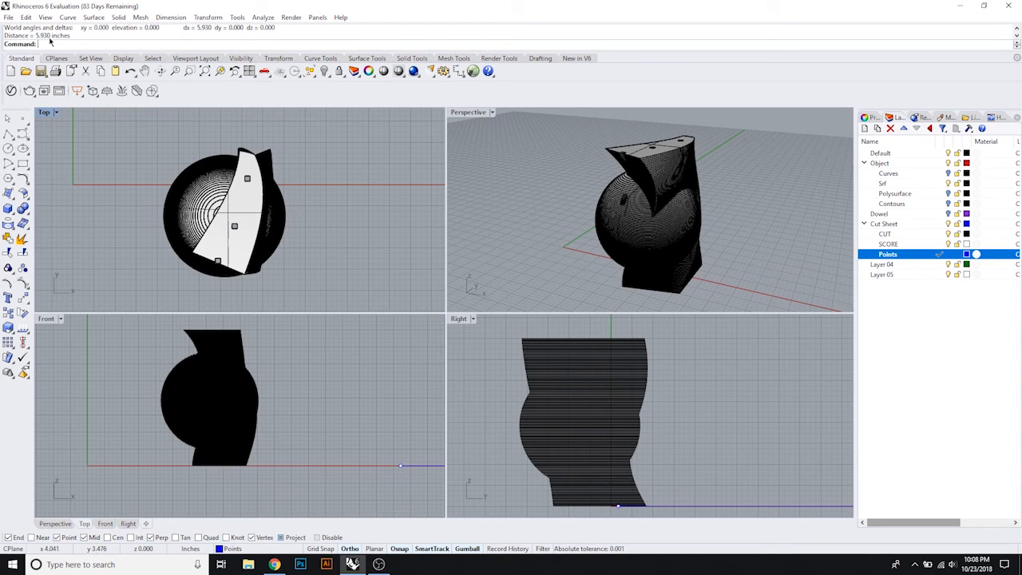
# Step: Array the corner point over the cut sheet, 6 in X and 4 in Y, with 6.25 in spacing both ways
pyautogui.scroll(-4, 318, 203)
pyautogui.moveTo(331, 199); pyautogui.dragTo(237, 210, button='right')
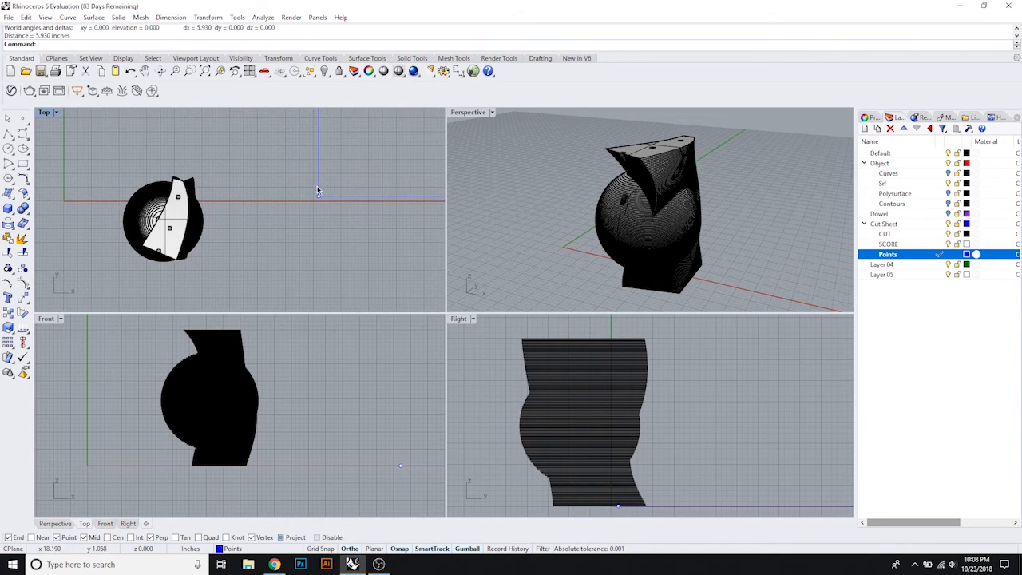
pyautogui.moveTo(354, 179); pyautogui.dragTo(295, 208, button='right')
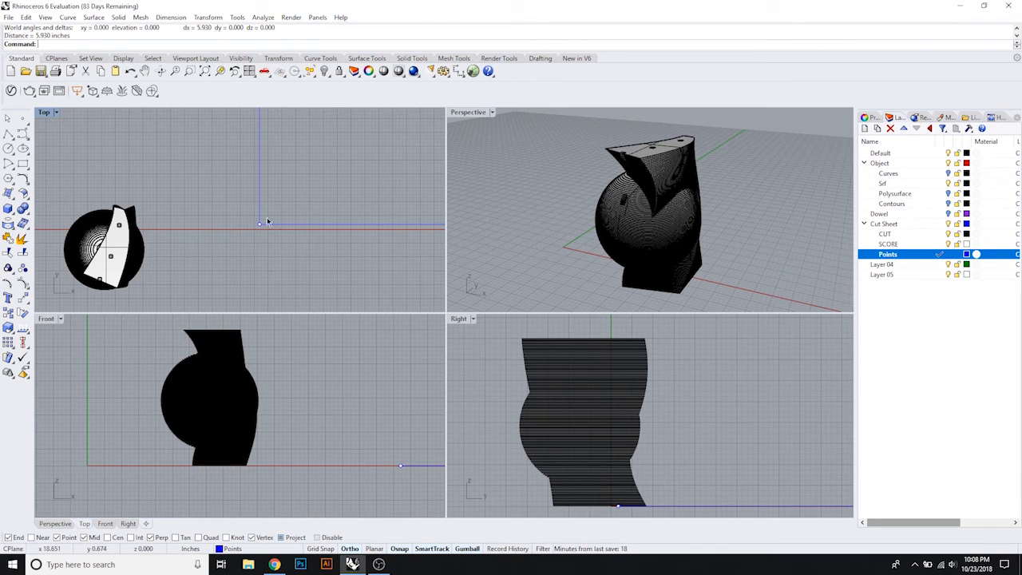
pyautogui.moveTo(268, 221); pyautogui.dragTo(242, 229, button='right')
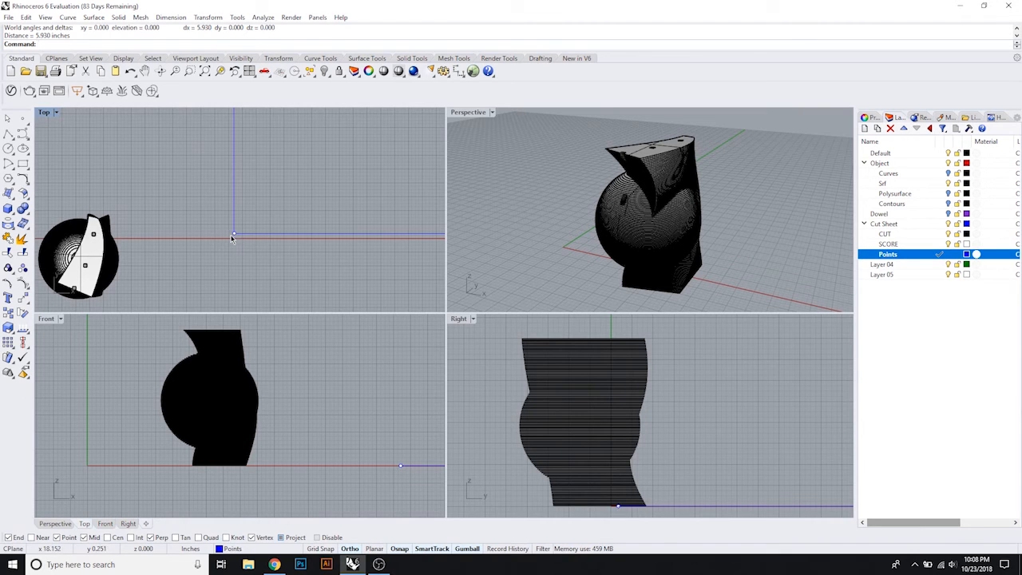
pyautogui.click(234, 235)
pyautogui.write('Arr')
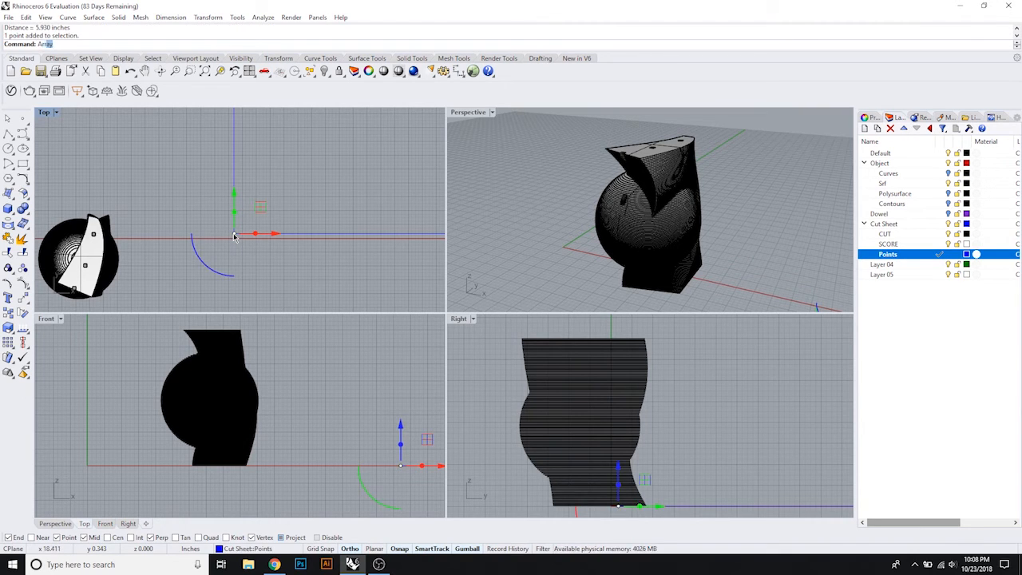
pyautogui.press('Return')
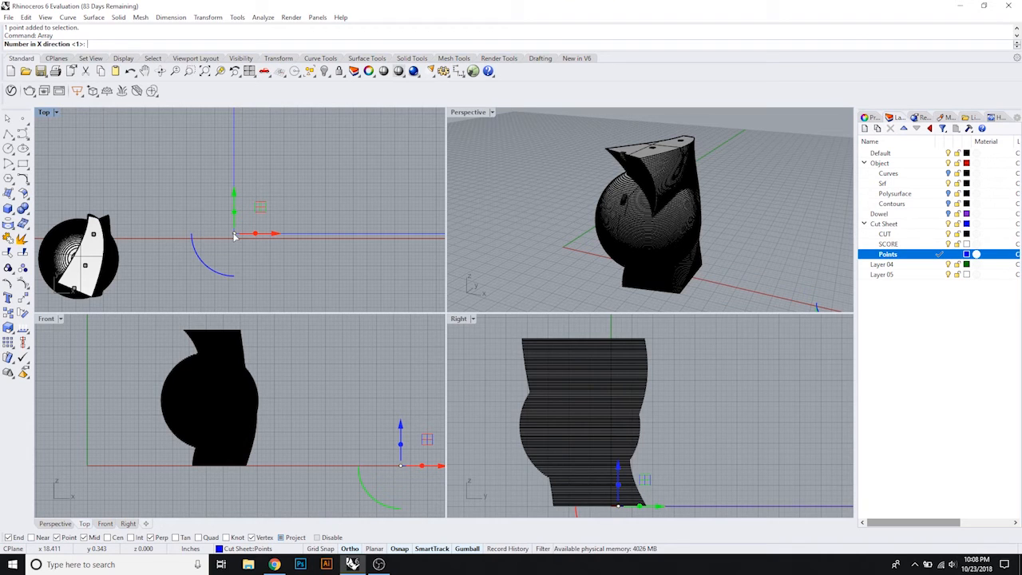
pyautogui.write('6')
pyautogui.press('Return')
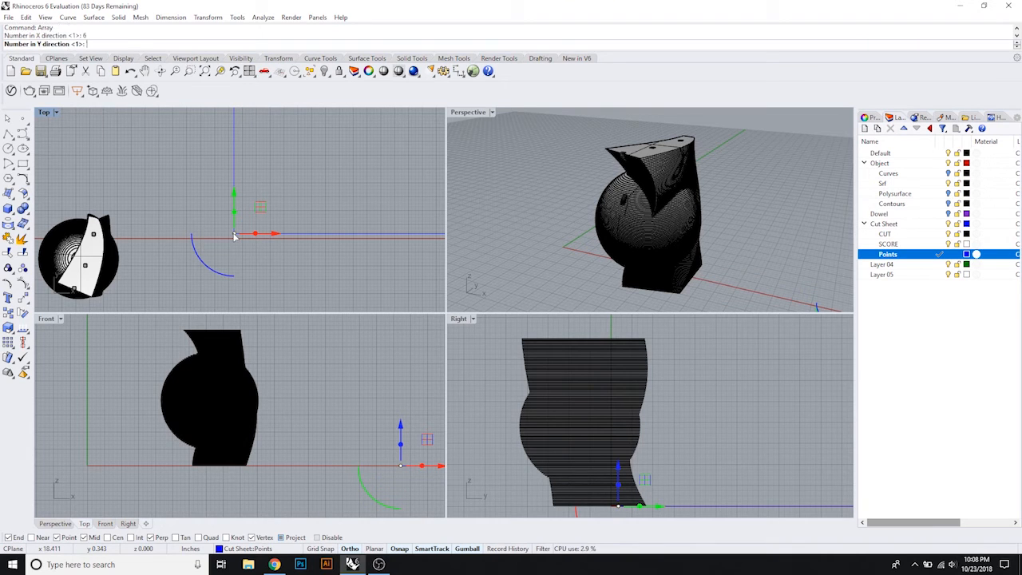
pyautogui.write('4')
pyautogui.press('Return')
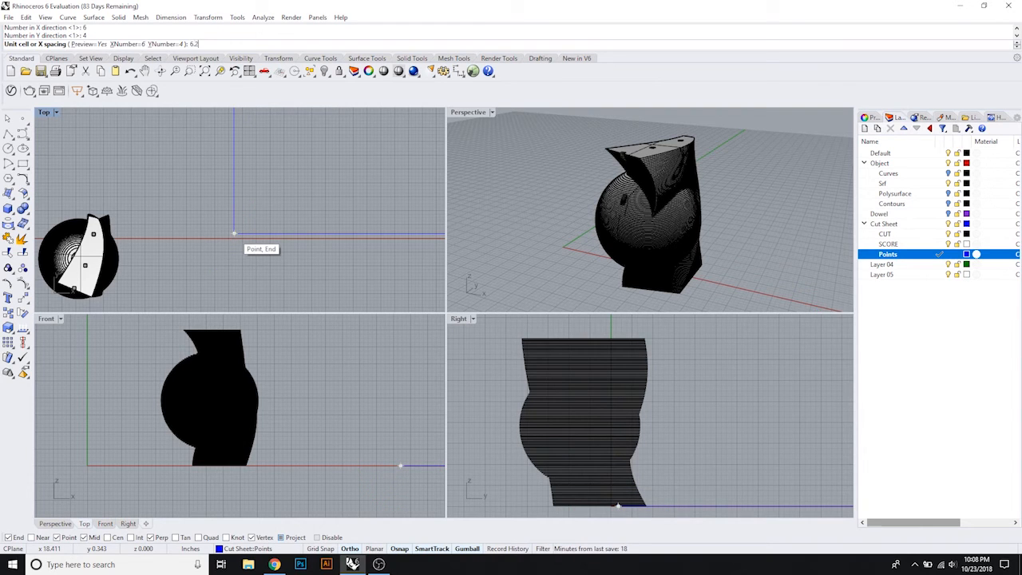
pyautogui.press('Return')
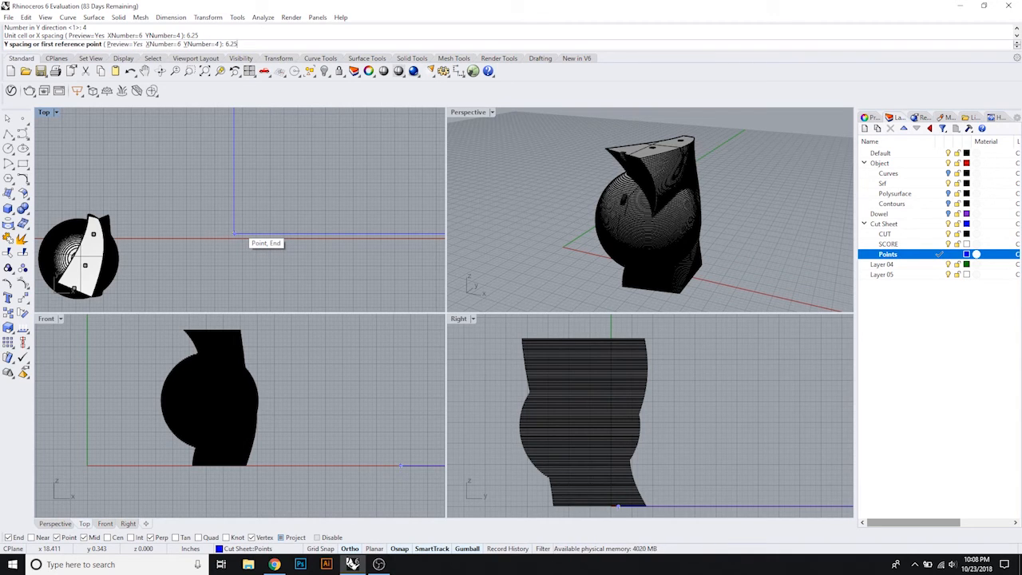
pyautogui.press('Return')
pyautogui.scroll(-3, 306, 222)
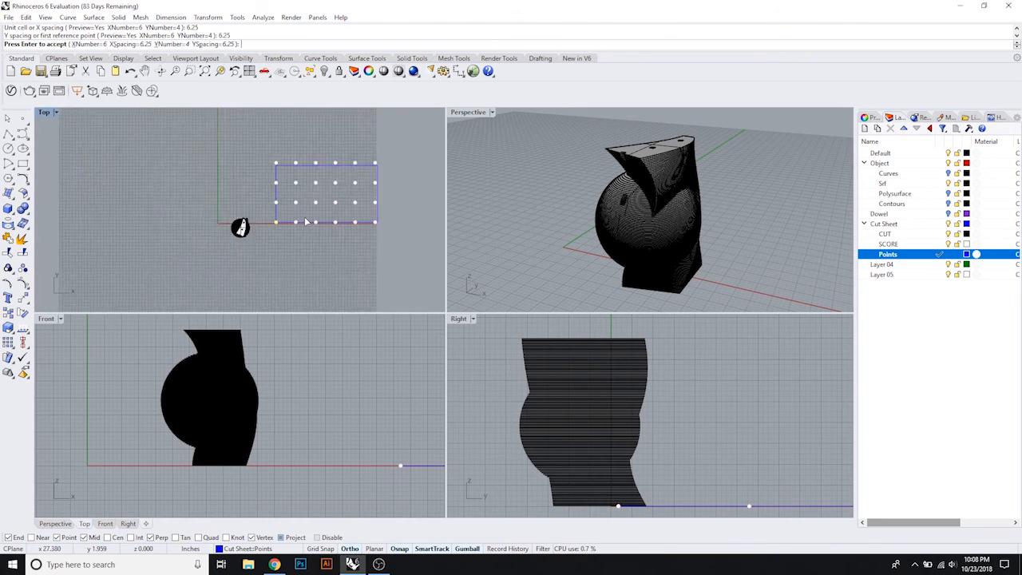
pyautogui.scroll(2, 306, 222)
pyautogui.press('Return')
pyautogui.scroll(2, 316, 170)
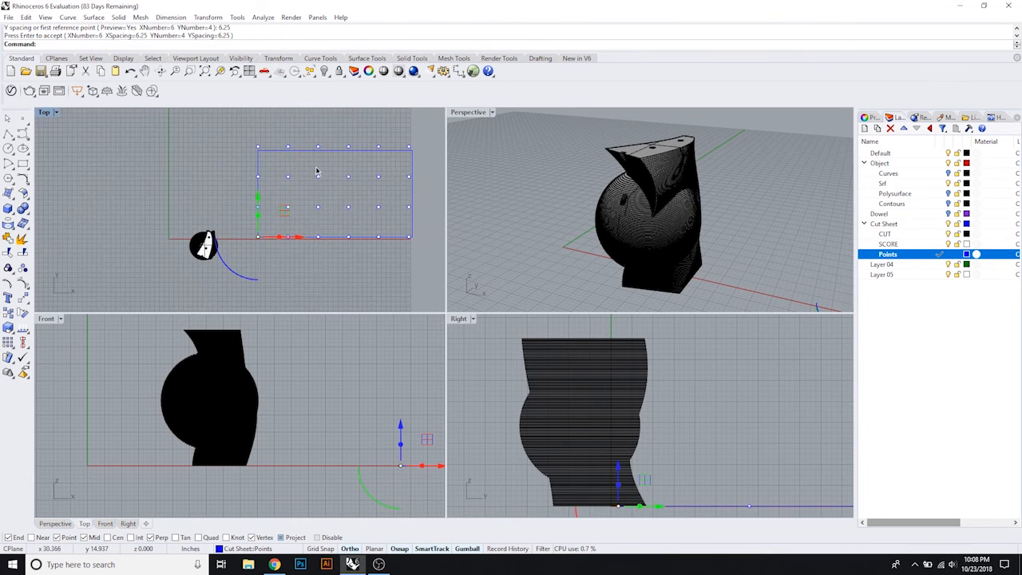
pyautogui.press('Escape')
# Step: Delete the leftmost column, the top row and the bottom row of points from the arrayed grid
pyautogui.moveTo(340, 215); pyautogui.dragTo(272, 215, button='right')
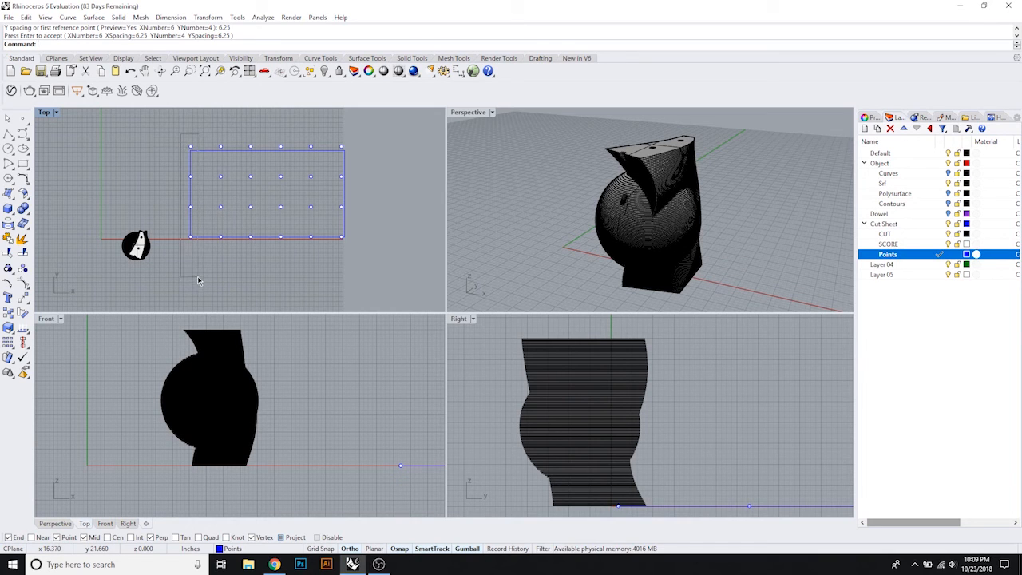
pyautogui.press('Return')
pyautogui.moveTo(197, 275); pyautogui.dragTo(148, 134)
pyautogui.press('Delete')
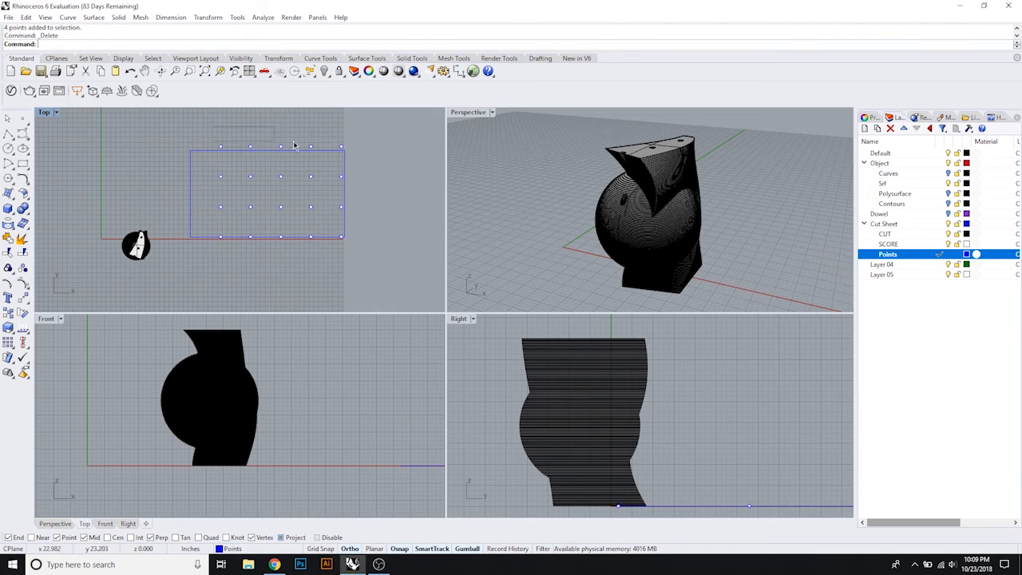
pyautogui.moveTo(294, 144); pyautogui.dragTo(368, 152)
pyautogui.press('Delete')
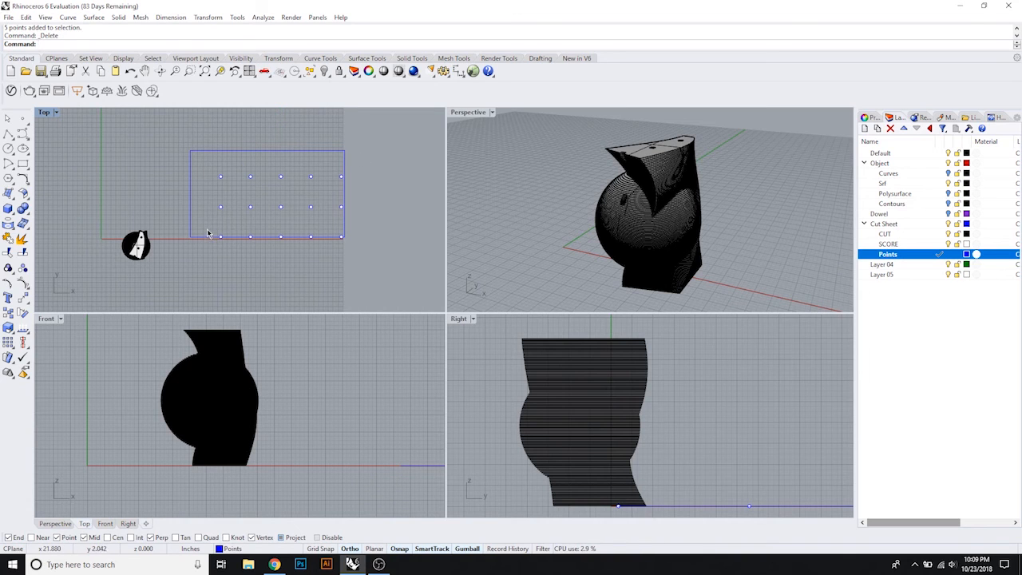
pyautogui.moveTo(208, 233); pyautogui.dragTo(379, 276)
pyautogui.press('Delete')
# Step: Move the remaining grid points horizontally so they sit centered within the cut sheet rectangle
pyautogui.moveTo(209, 163); pyautogui.dragTo(372, 226)
pyautogui.moveTo(323, 195); pyautogui.dragTo(305, 195)
pyautogui.click(383, 218)
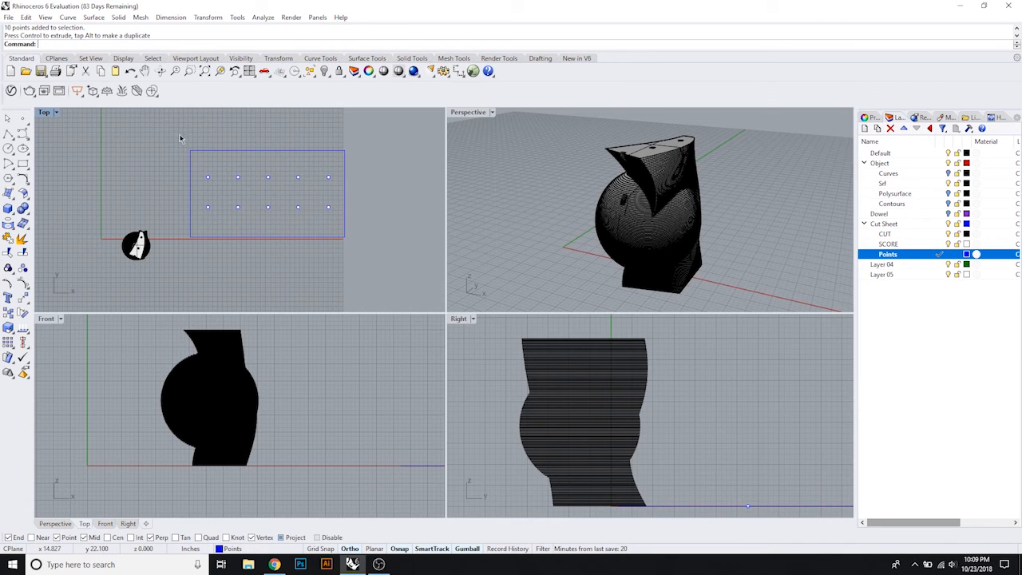
# Step: Array the cut sheet rectangle with its points, 5 in X and 2 in Y, spaced about 32.71 by 19.22 in to leave small gaps
pyautogui.moveTo(179, 138); pyautogui.dragTo(376, 258)
pyautogui.write('arr')
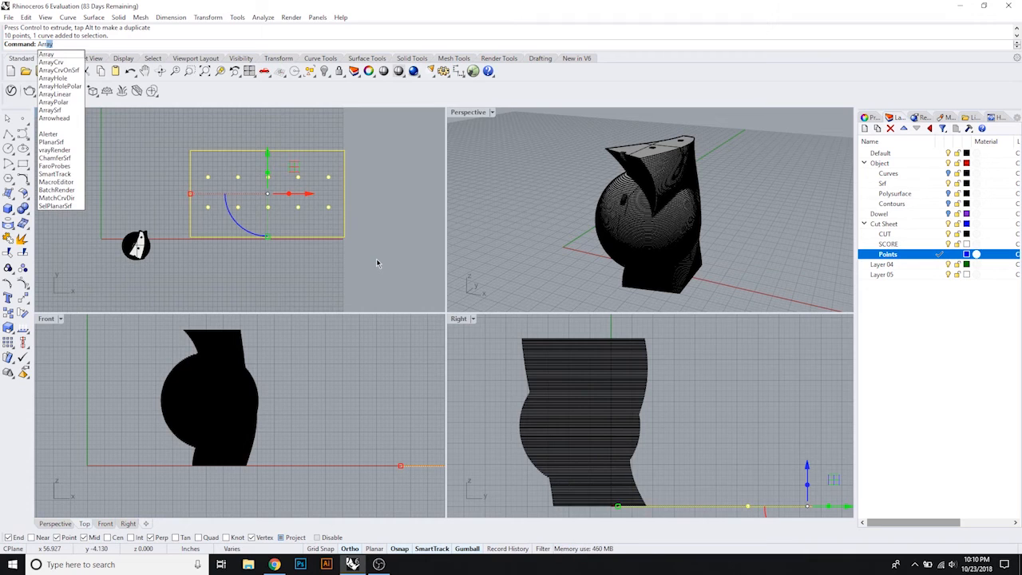
pyautogui.press('Return')
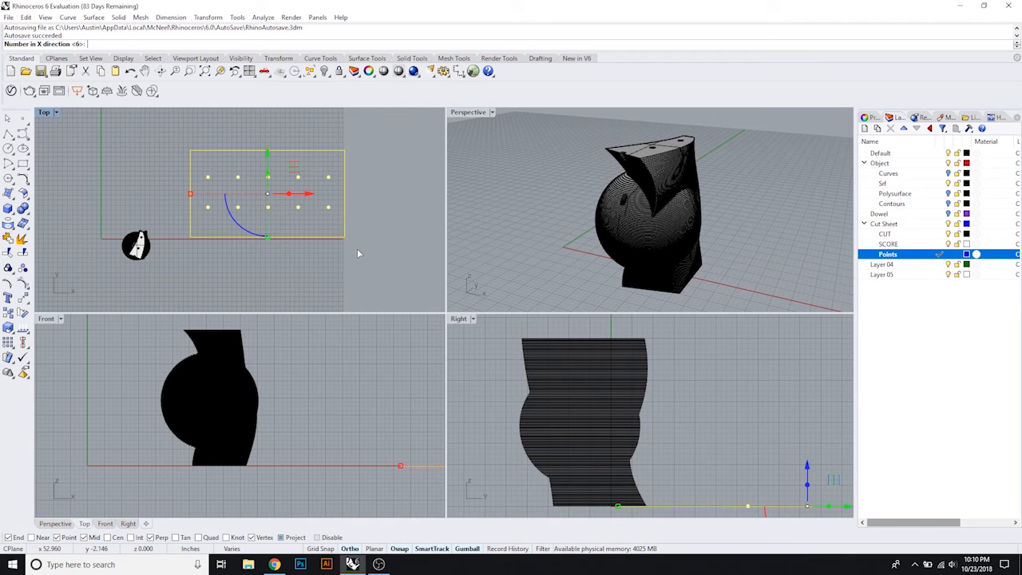
pyautogui.write('5')
pyautogui.press('Return')
pyautogui.write('2')
pyautogui.press('Return')
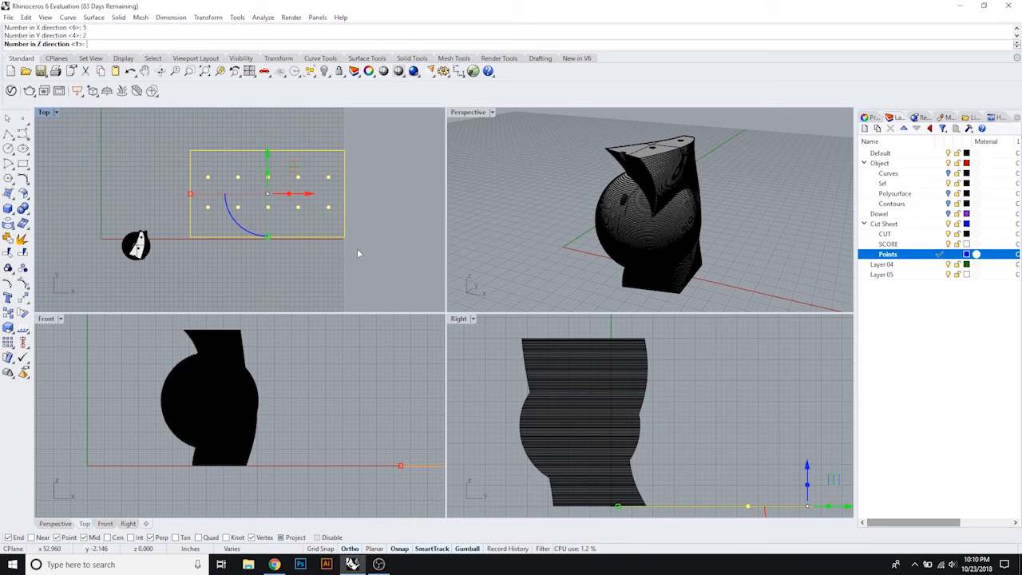
pyautogui.press('Return')
pyautogui.click(190, 237)
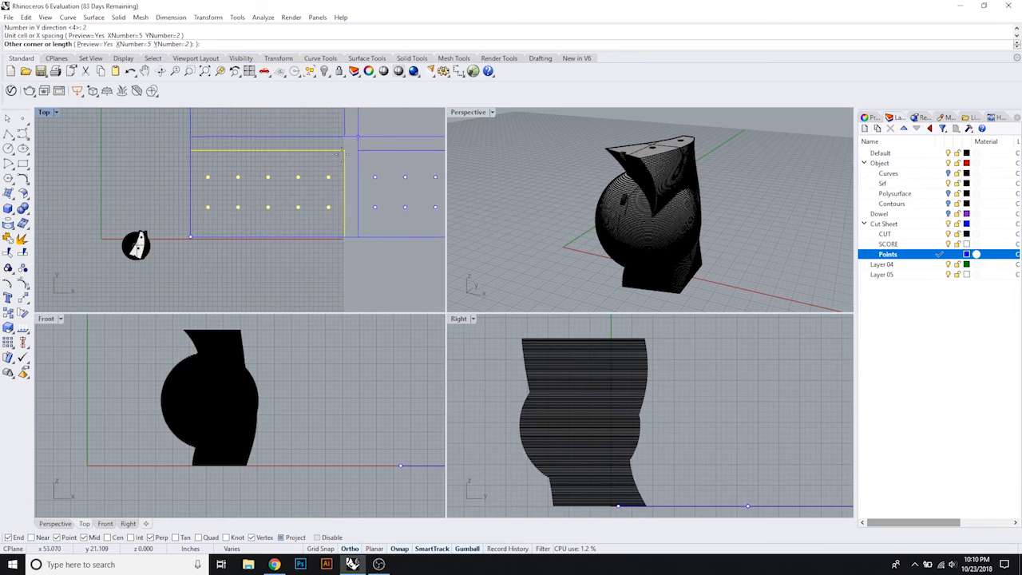
pyautogui.scroll(1, 345, 150)
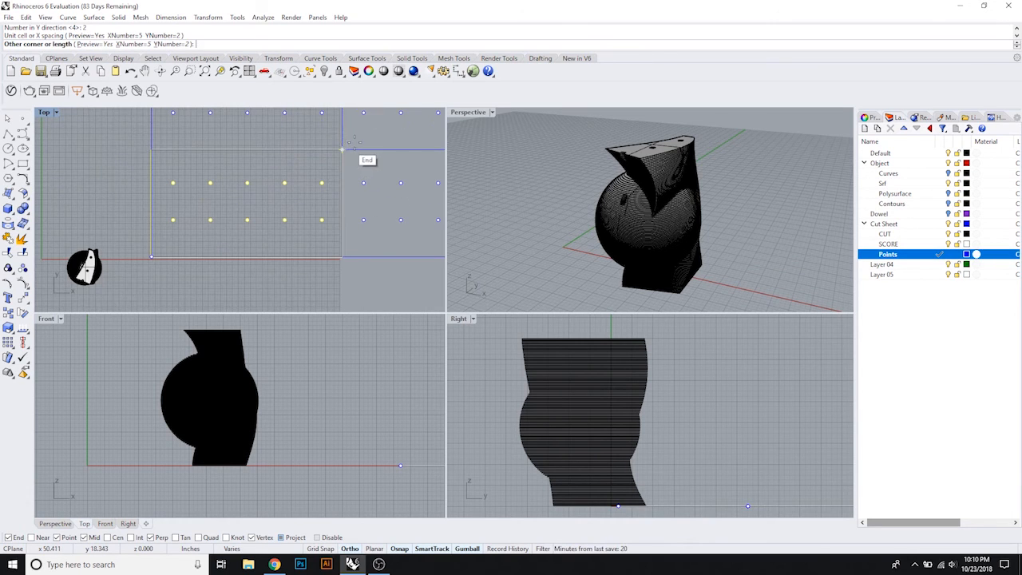
pyautogui.scroll(2, 345, 149)
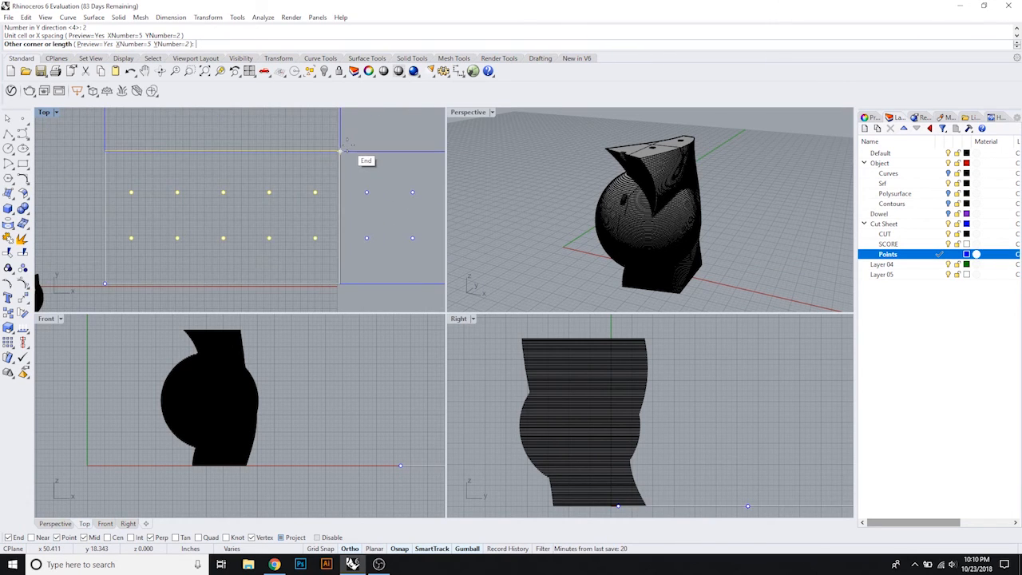
pyautogui.scroll(1, 345, 149)
pyautogui.click(345, 142)
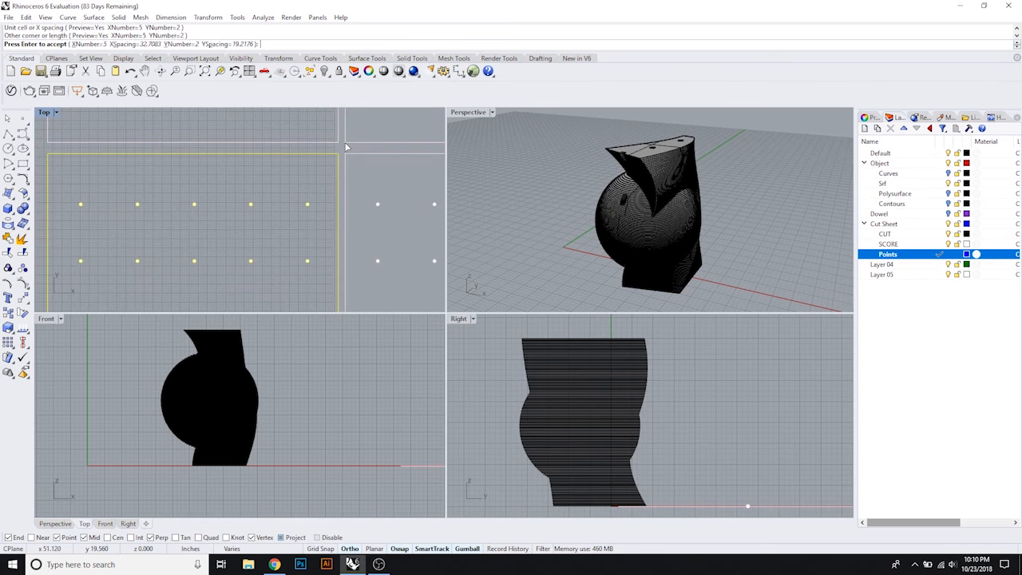
pyautogui.scroll(-4, 345, 156)
pyautogui.press('Return')
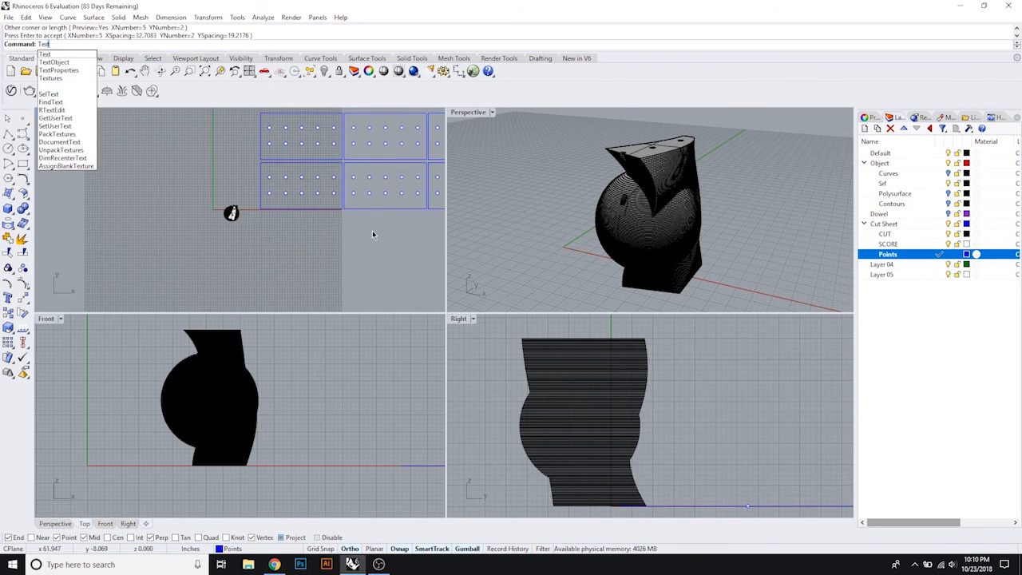
# Step: Make SCORE the current layer and place the text "Sheet 1" inside the lower-left corner of the first cut sheet
pyautogui.press('Escape')
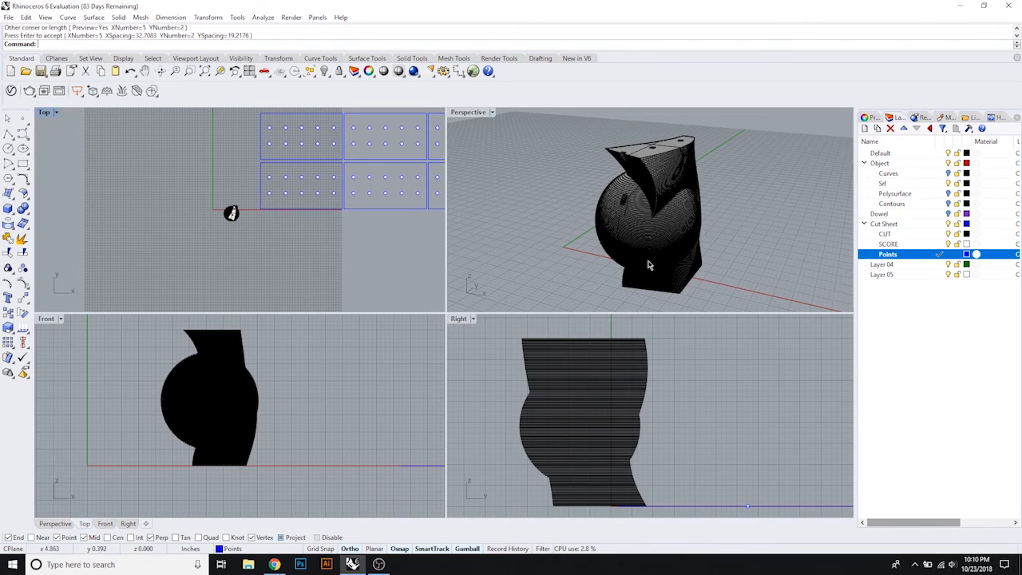
pyautogui.click(930, 243)
pyautogui.scroll(3, 283, 192)
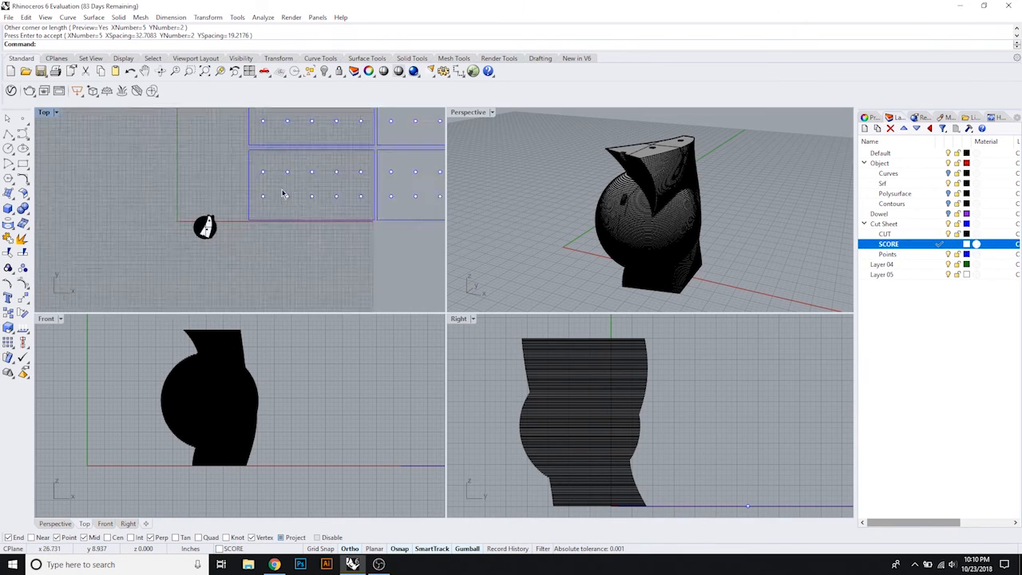
pyautogui.press('Return')
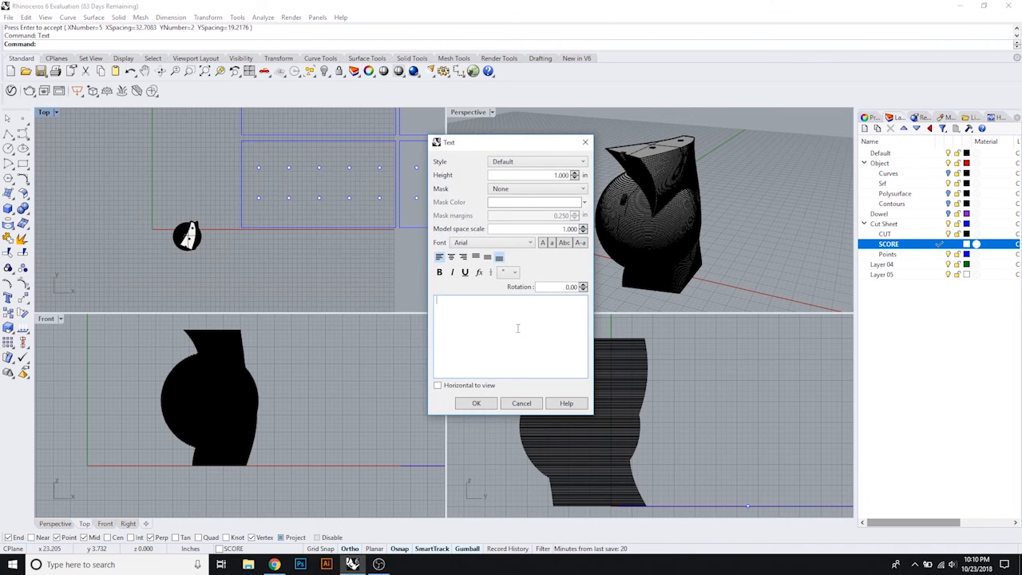
pyautogui.write('Shhet 1')
pyautogui.press('Return')
pyautogui.click(480, 404)
pyautogui.scroll(4, 232, 220)
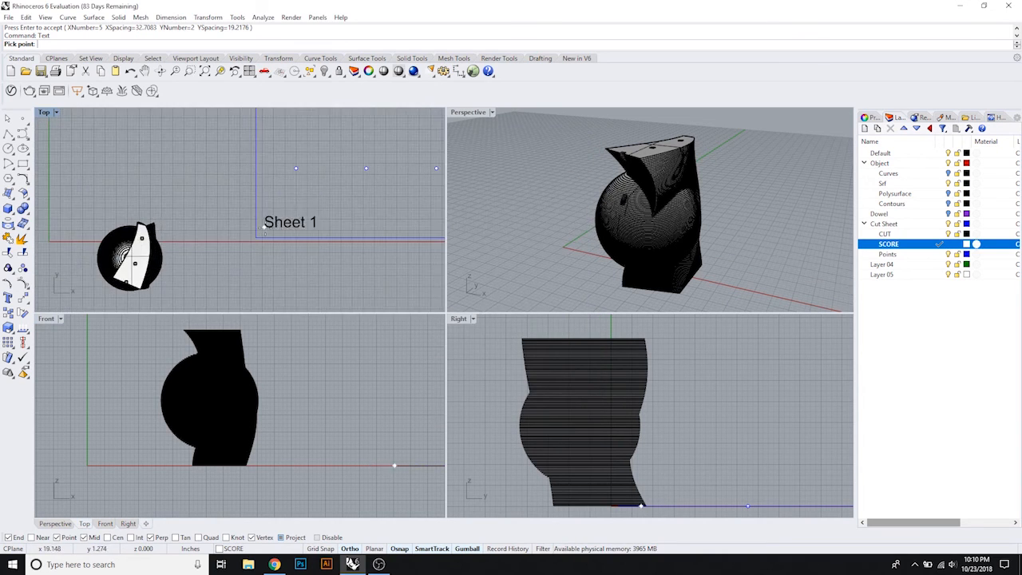
pyautogui.scroll(2, 265, 227)
pyautogui.click(257, 233)
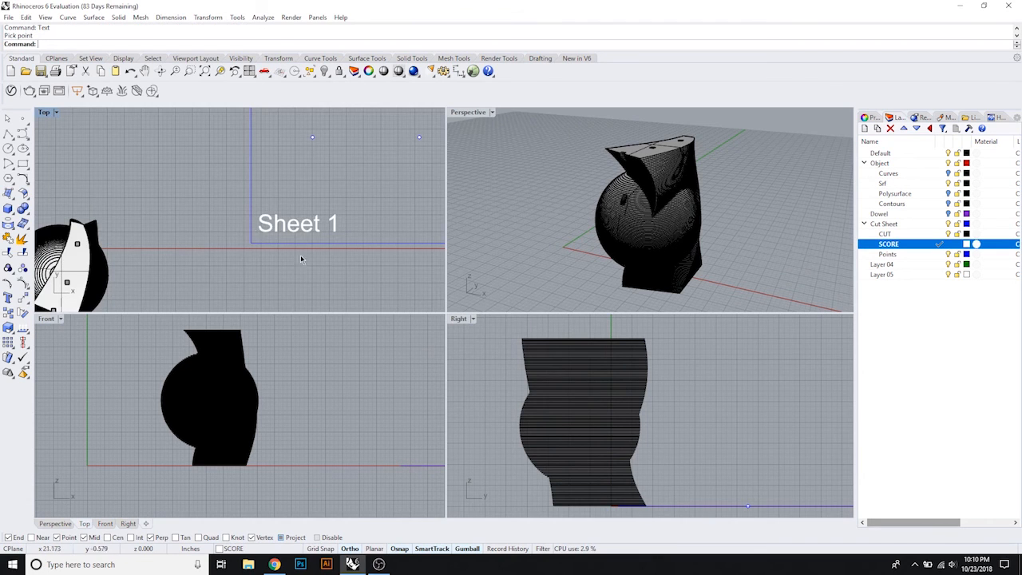
# Step: Place the text "sheet 2" at the lower-left corner of the second cut sheet in the bottom row
pyautogui.scroll(-6, 300, 257)
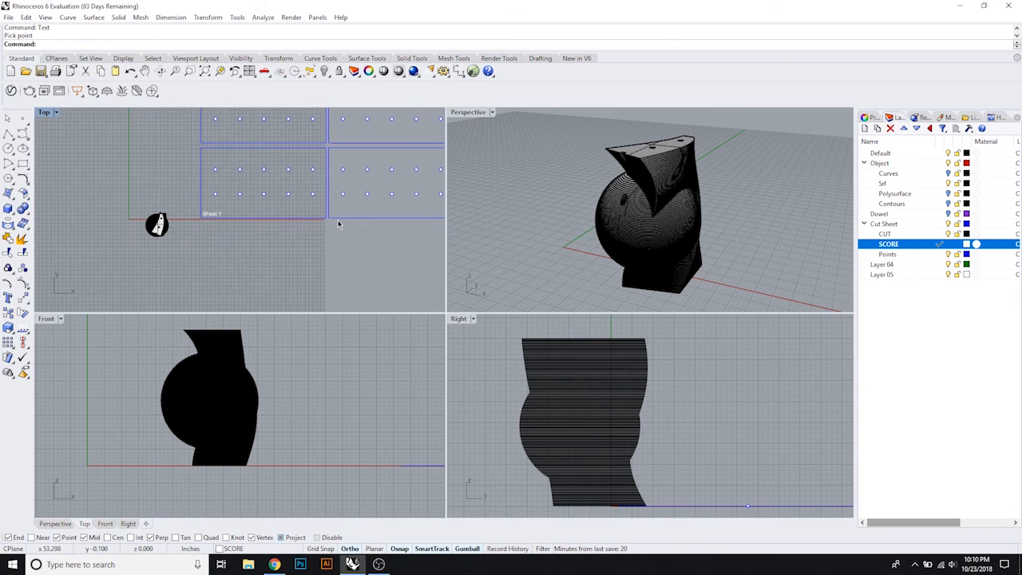
pyautogui.press('Return')
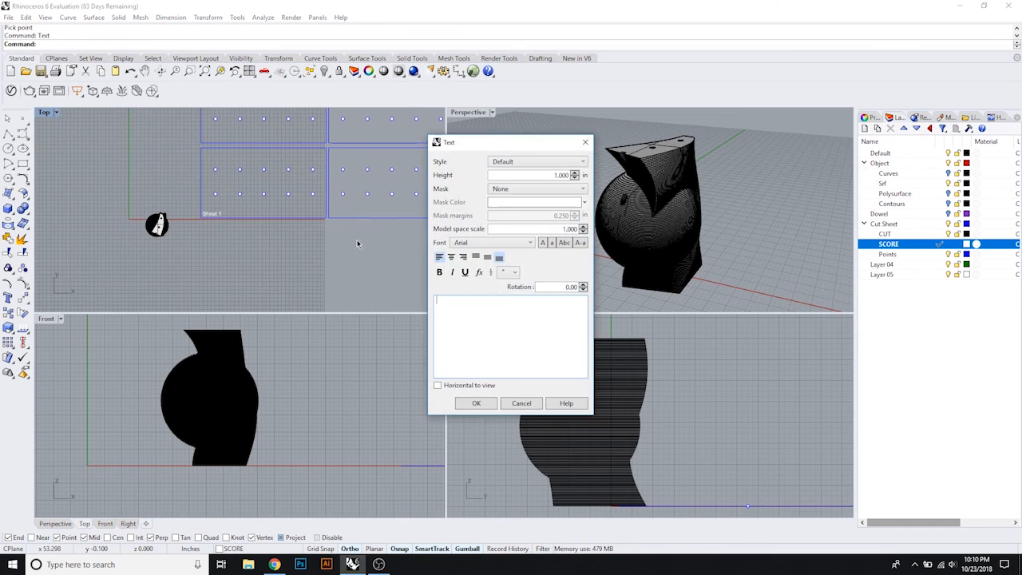
pyautogui.write('sheet 2')
pyautogui.click(476, 403)
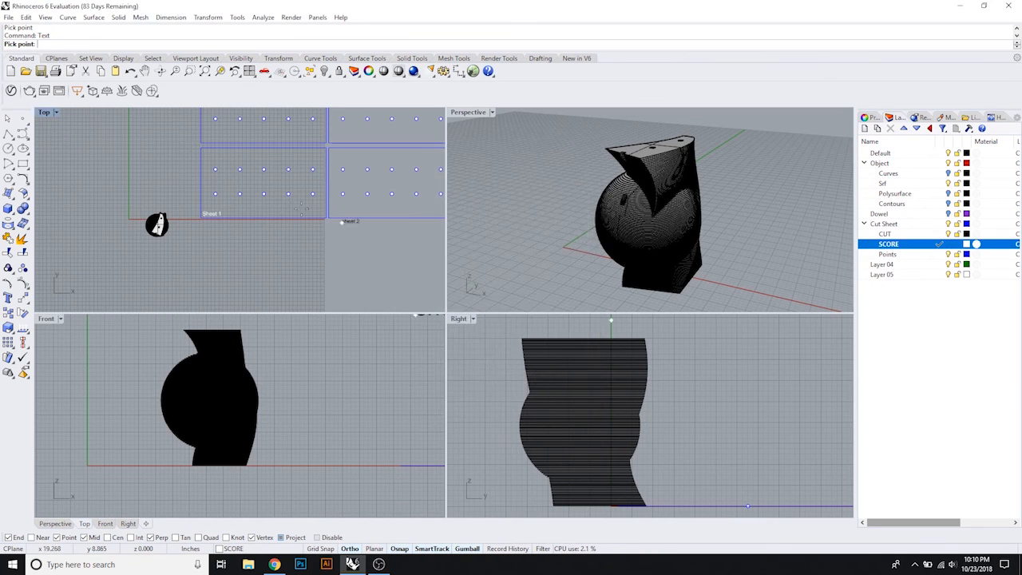
pyautogui.click(328, 217)
# Step: Place the text "sheet 3" at the lower-left corner of the third cut sheet in the bottom row
pyautogui.moveTo(360, 229); pyautogui.dragTo(206, 247, button='right')
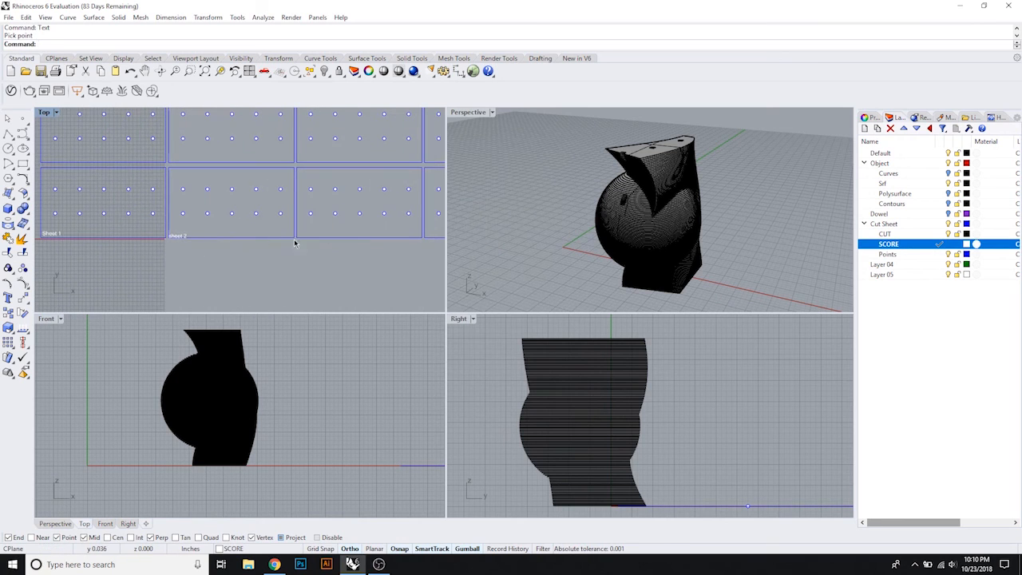
pyautogui.rightClick(297, 241)
pyautogui.write('shee')
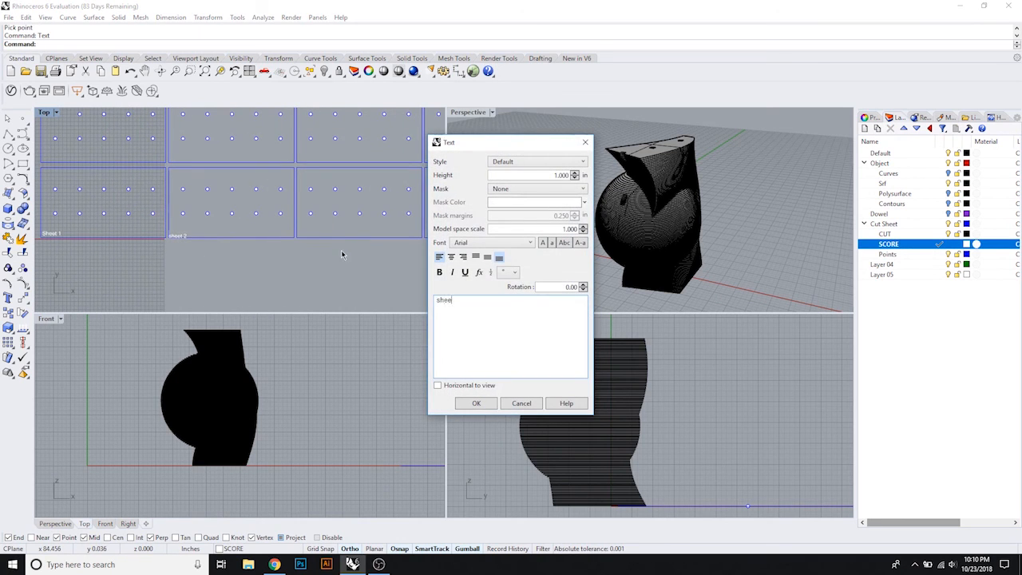
pyautogui.write('t 3')
pyautogui.click(476, 403)
pyautogui.click(324, 258)
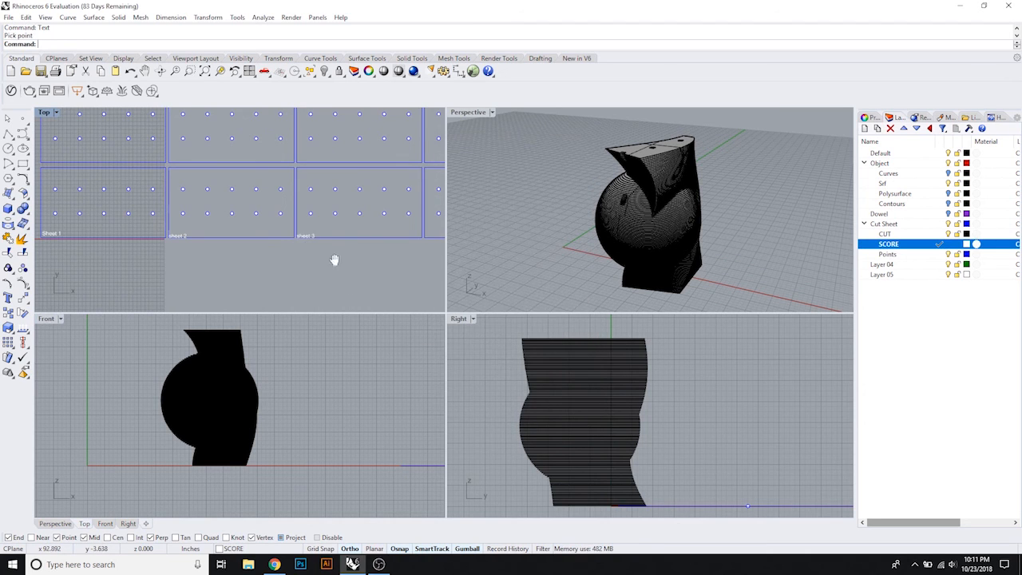
# Step: Label the fourth cut sheet in the bottom row with the text "sheet 4" at its lower-left corner
pyautogui.moveTo(413, 253); pyautogui.dragTo(294, 246, button='right')
pyautogui.rightClick(295, 246)
pyautogui.write('shee')
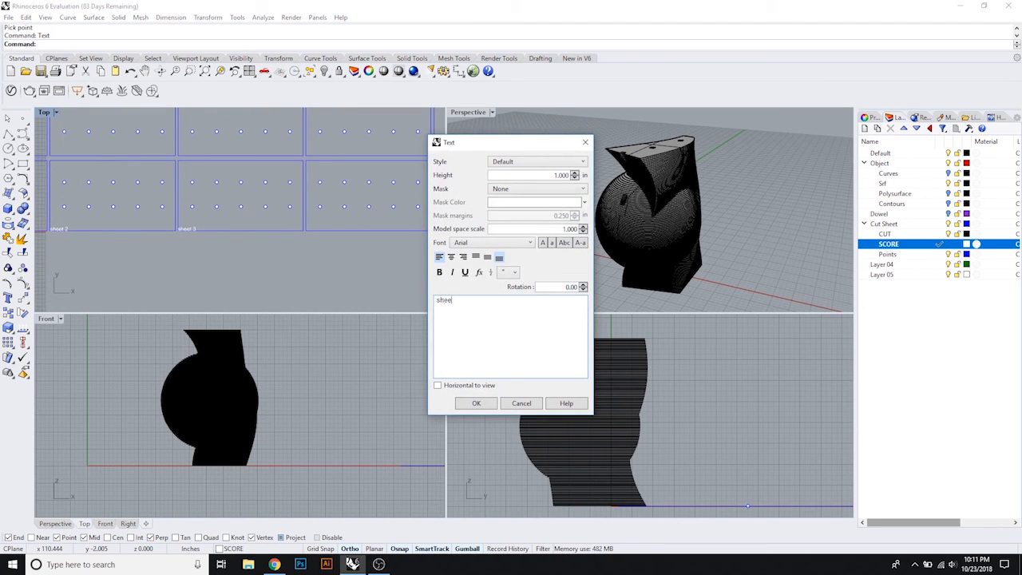
pyautogui.write('t 5')
pyautogui.click(475, 403)
pyautogui.click(306, 230)
# Step: Place the text "sheet 5" at the lower-left corner of the fifth cut sheet in the bottom row
pyautogui.moveTo(351, 230); pyautogui.dragTo(223, 209, button='right')
pyautogui.rightClick(250, 208)
pyautogui.write('sheet')
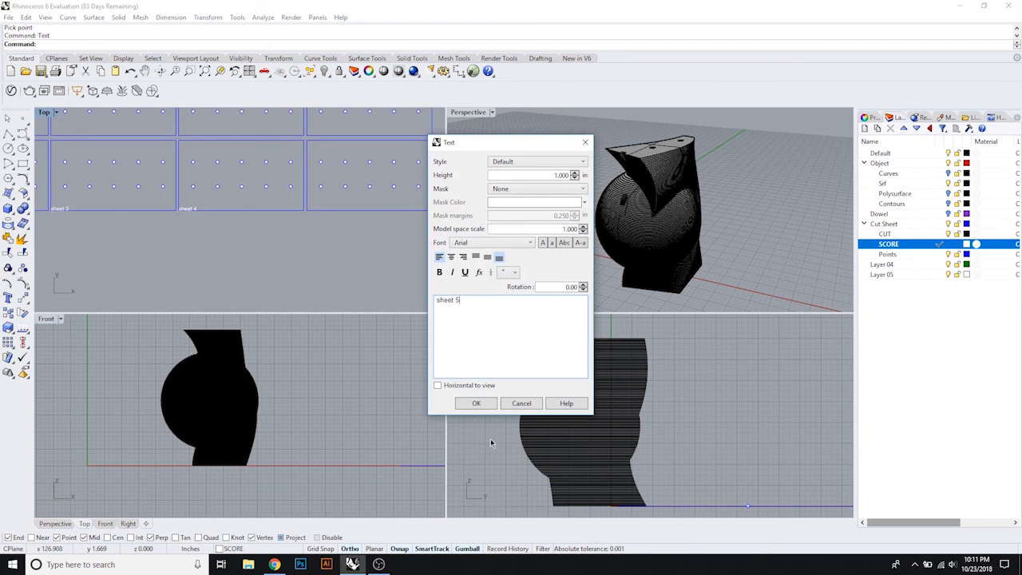
pyautogui.click(474, 403)
pyautogui.click(307, 211)
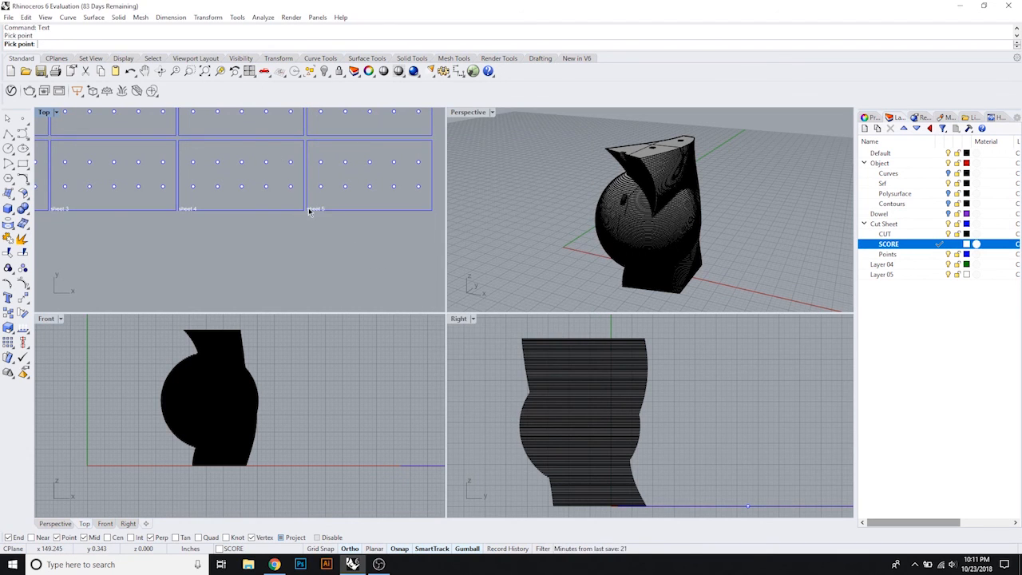
pyautogui.scroll(-3, 310, 211)
pyautogui.scroll(3, 239, 191)
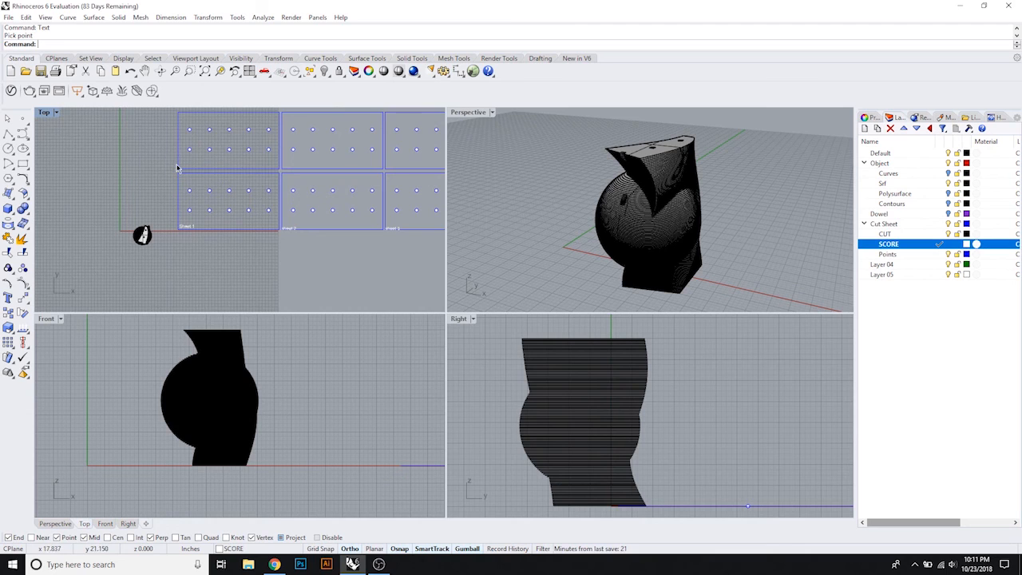
pyautogui.rightClick(178, 168)
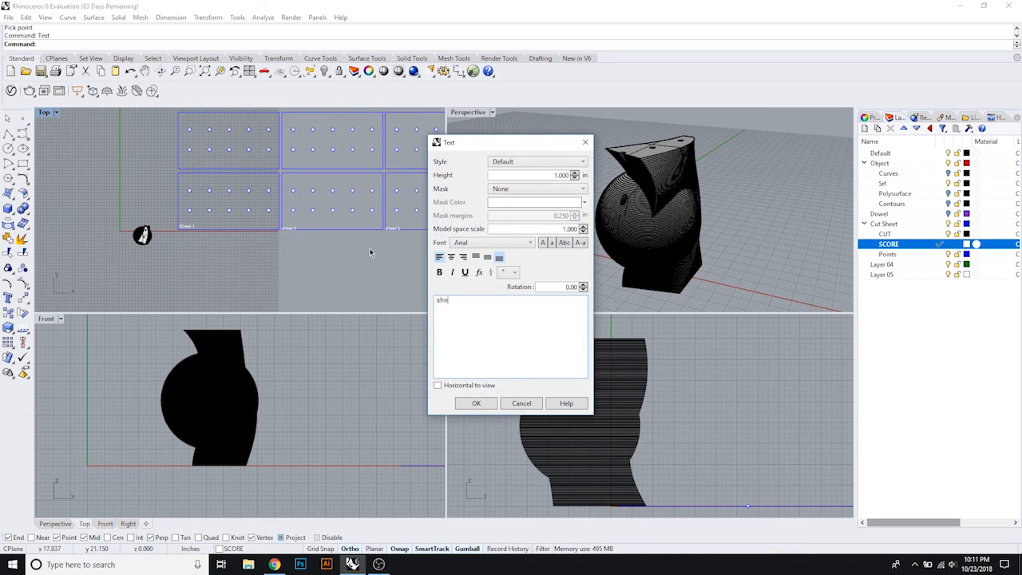
pyautogui.write('shet')
pyautogui.press('BackSpace')
pyautogui.write('et 5')
pyautogui.click(476, 404)
pyautogui.moveTo(290, 254); pyautogui.dragTo(164, 244, button='right')
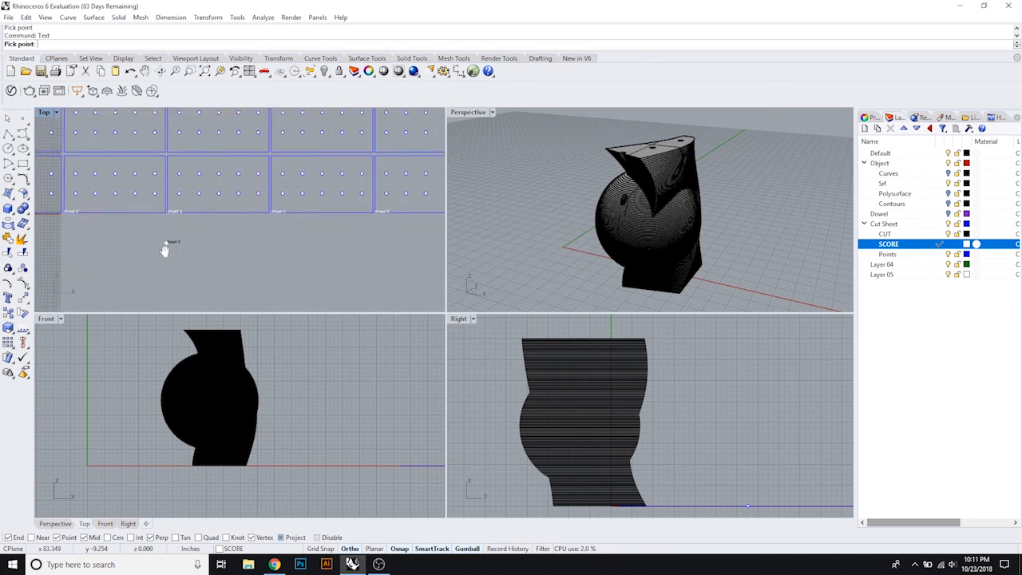
pyautogui.moveTo(248, 238); pyautogui.dragTo(388, 262, button='right')
pyautogui.moveTo(202, 226); pyautogui.dragTo(326, 236, button='right')
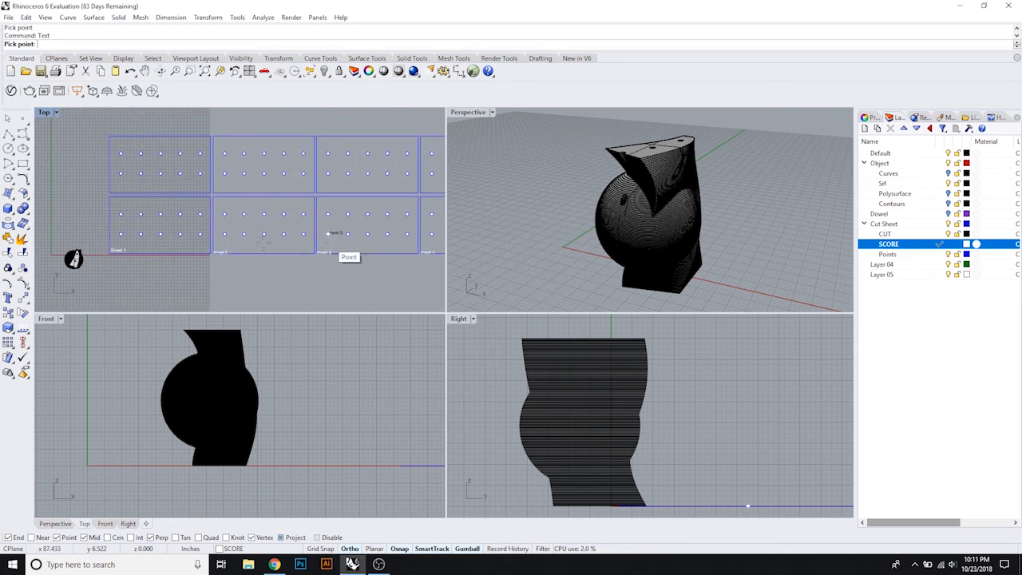
pyautogui.press('Escape')
# Step: Label the first cut sheet in the upper row with the text "sheet 6" at its lower-left corner
pyautogui.rightClick(133, 216)
pyautogui.write('shee')
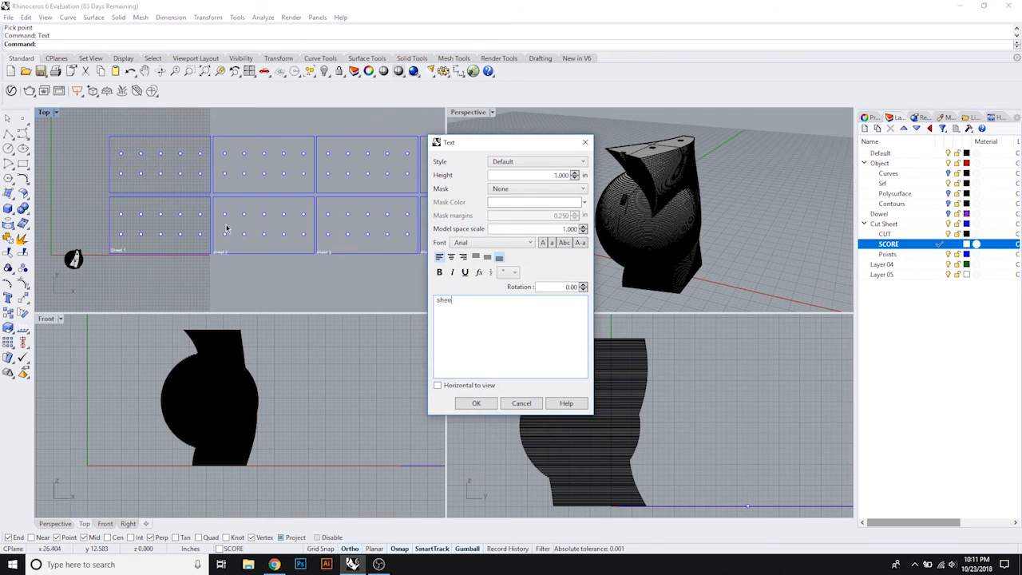
pyautogui.write('t 6')
pyautogui.click(472, 404)
pyautogui.click(110, 192)
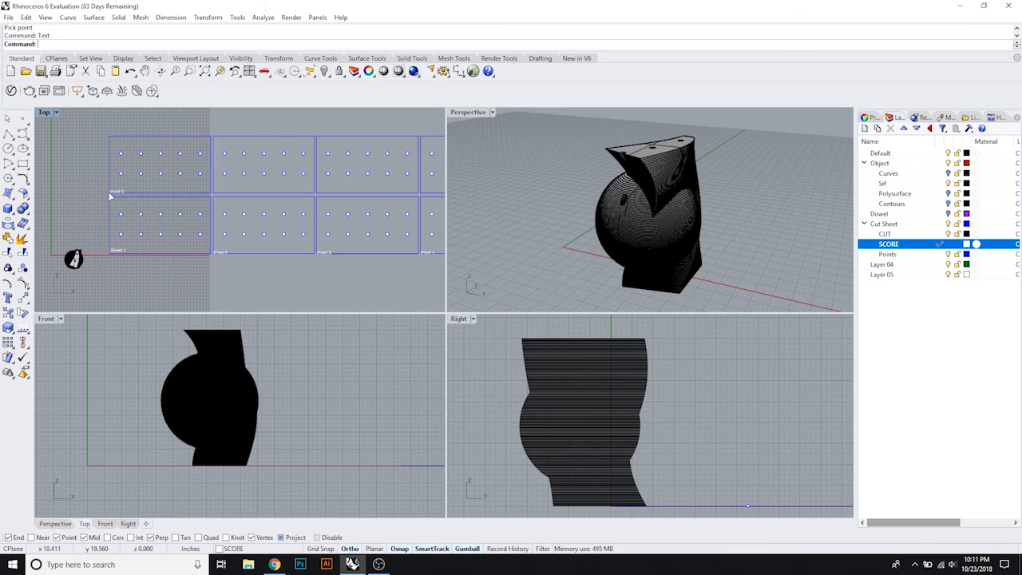
# Step: Place the text "sheet 7" at the lower-left corner of the second cut sheet in the upper row
pyautogui.rightClick(162, 213)
pyautogui.write('se')
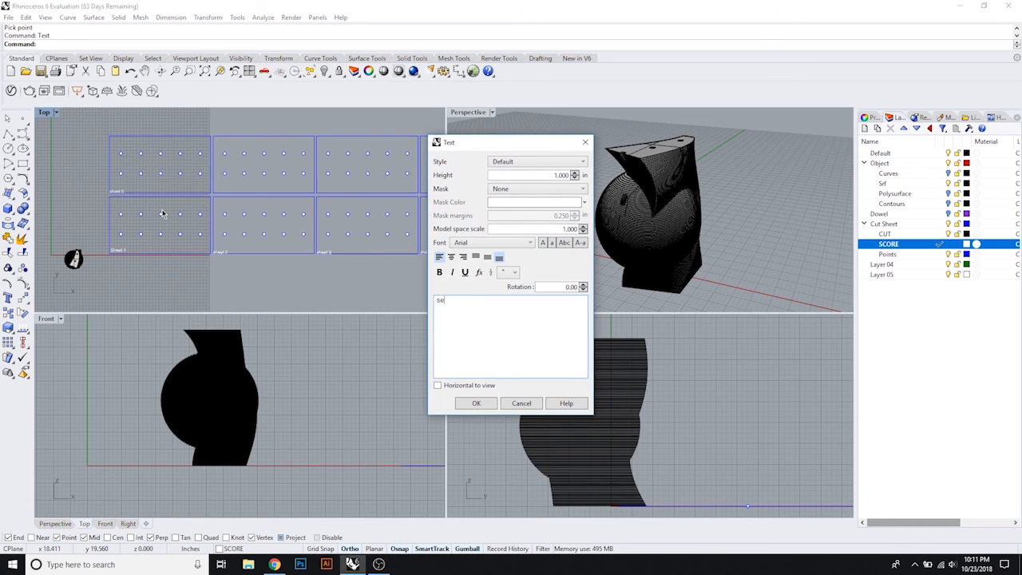
pyautogui.press('BackSpace')
pyautogui.write('heet 7')
pyautogui.click(477, 403)
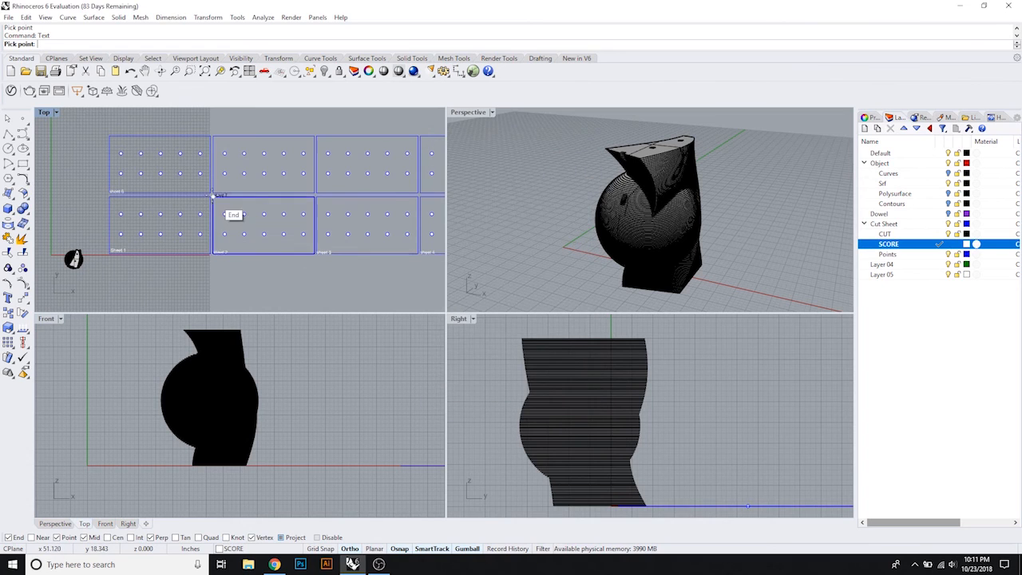
pyautogui.click(212, 197)
# Step: Place the text "sheet 8" at the lower-left corner of the third cut sheet in the upper row
pyautogui.press('Return')
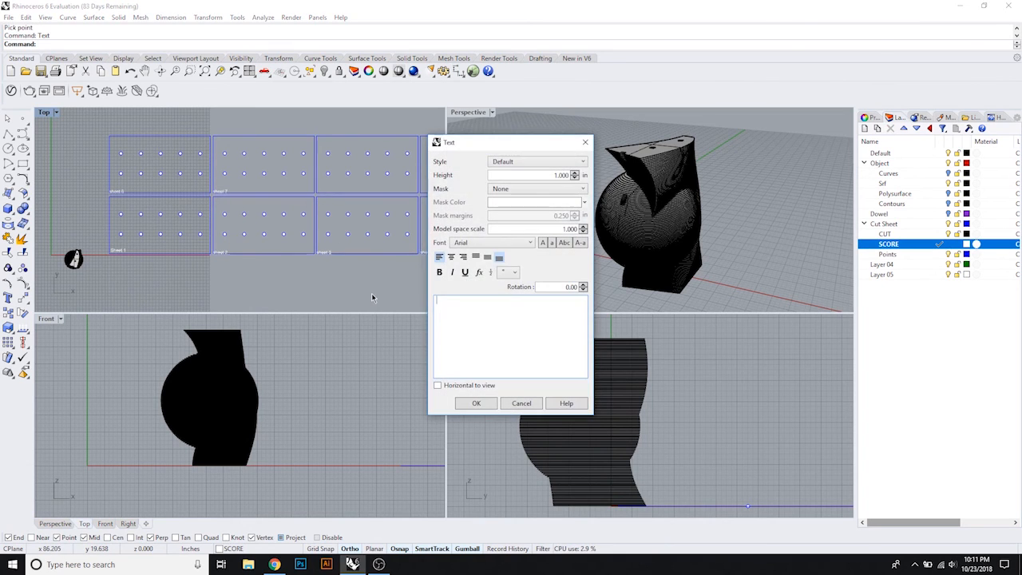
pyautogui.write('sheet 8')
pyautogui.click(464, 407)
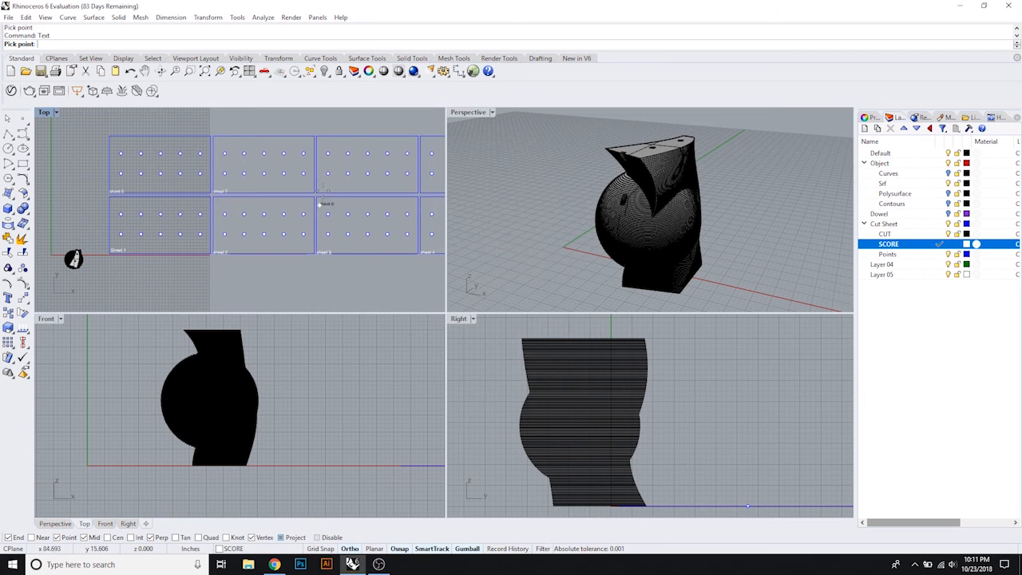
# Step: Place the text "sheet 9" at the lower-left corner of the fourth cut sheet in the upper row
pyautogui.press('Return')
pyautogui.write('sh')
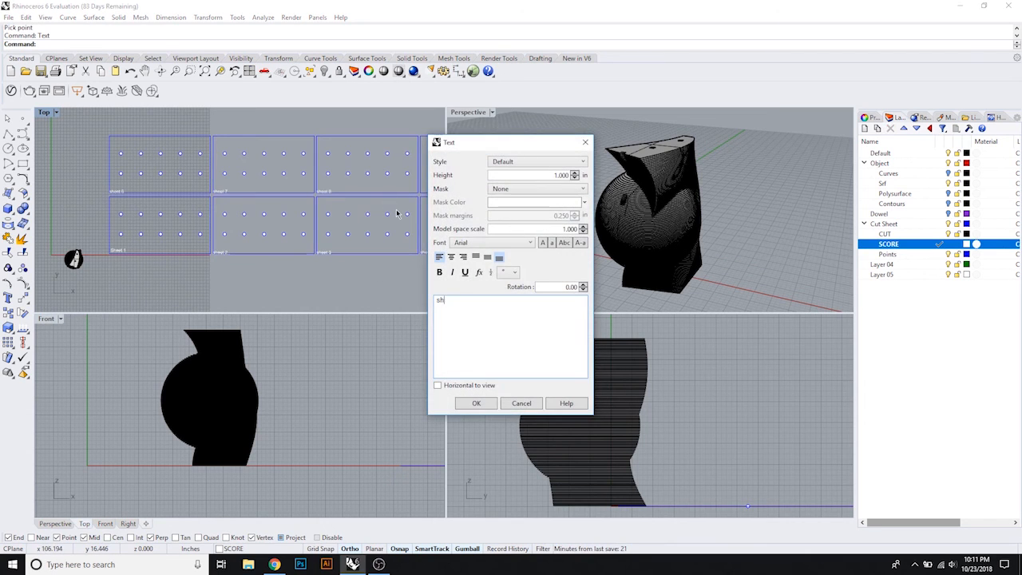
pyautogui.write('eet 9')
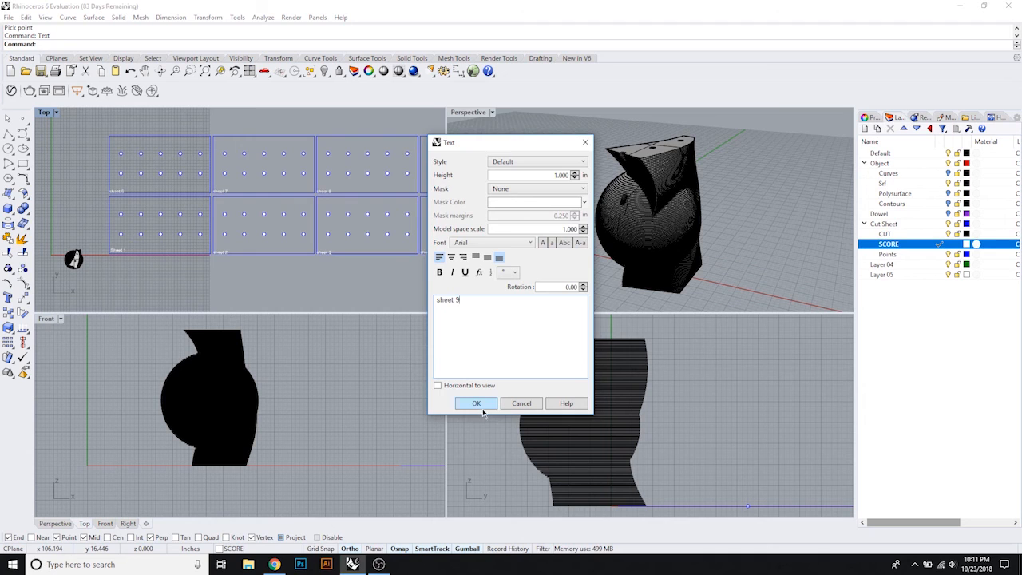
pyautogui.click(477, 403)
pyautogui.moveTo(370, 258); pyautogui.dragTo(326, 260, button='right')
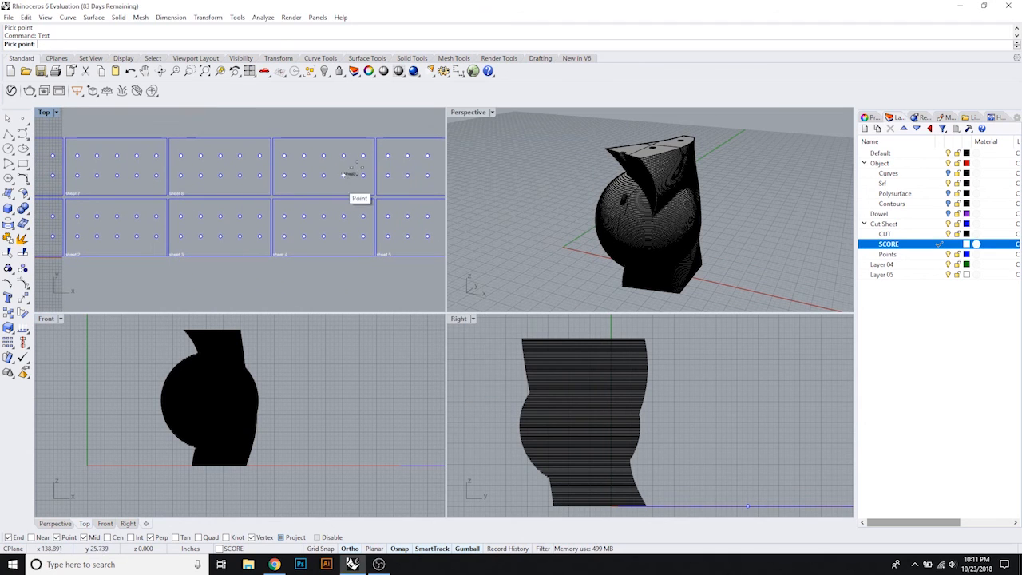
pyautogui.click(276, 195)
# Step: Label the last cut sheet in the upper row with the text "sheet 10" at its lower-left corner
pyautogui.moveTo(352, 196); pyautogui.dragTo(252, 205, button='right')
pyautogui.press('Return')
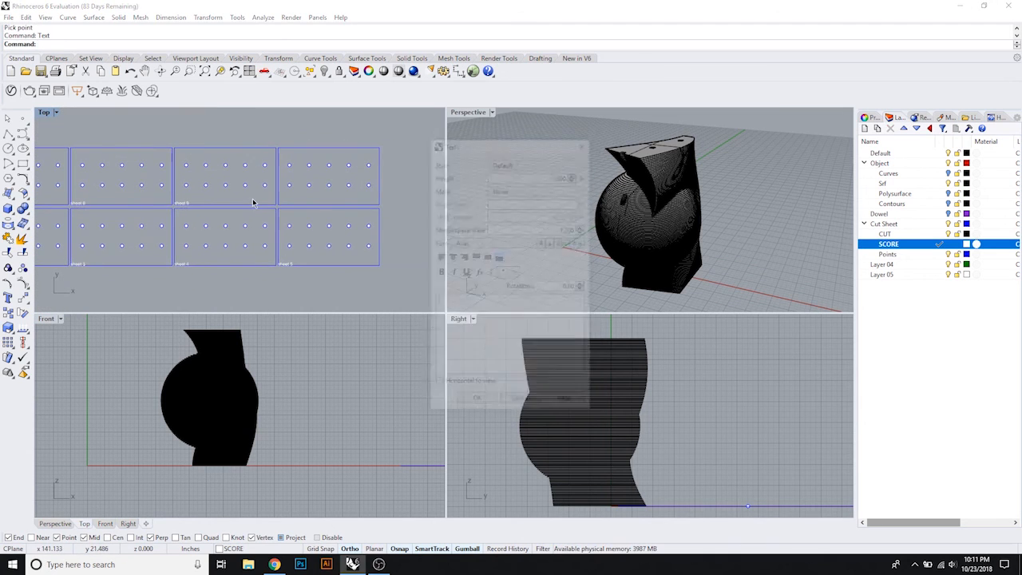
pyautogui.write('sheet 10')
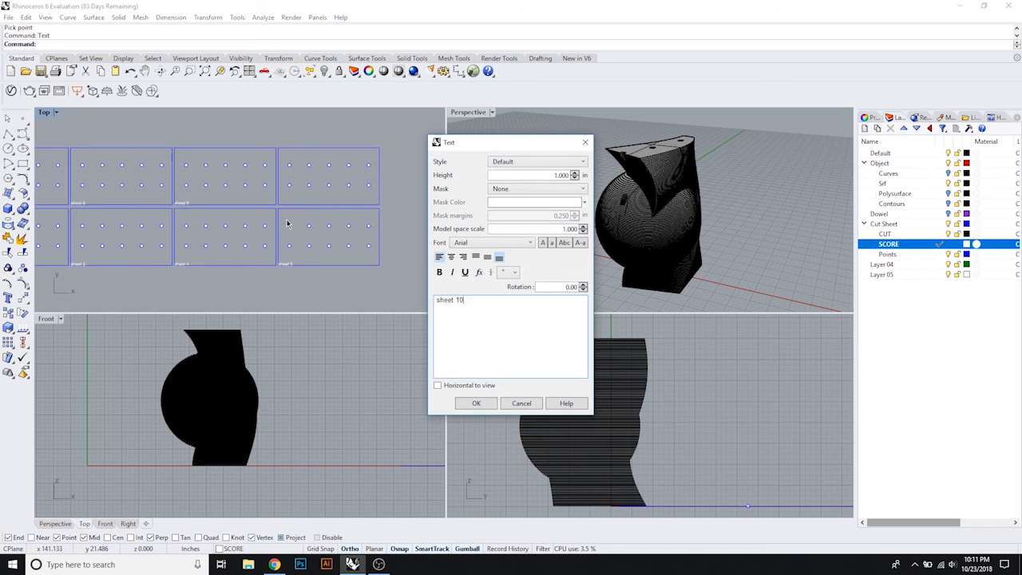
pyautogui.click(472, 404)
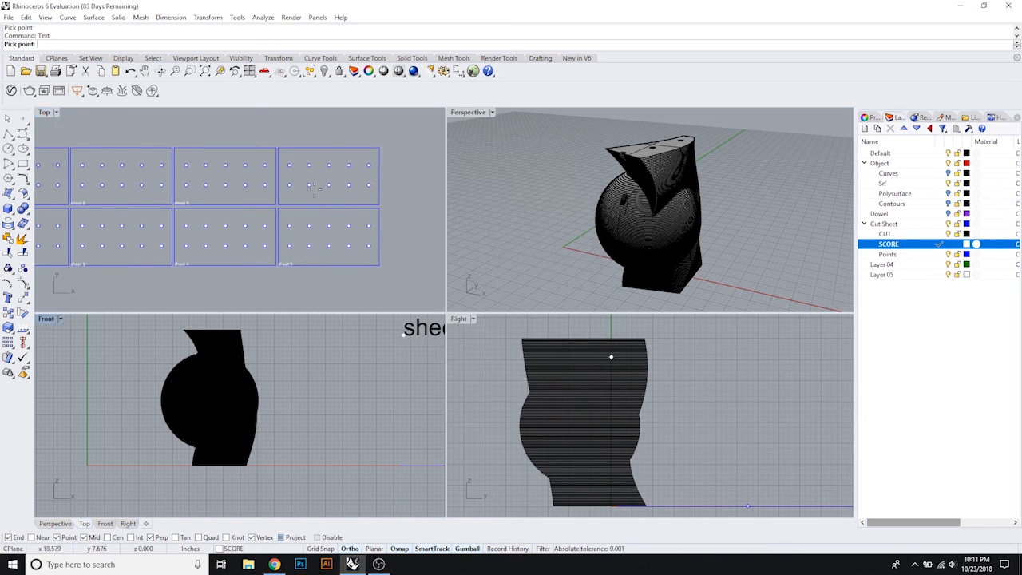
pyautogui.click(285, 200)
# Step: Replace the first cut sheet's "Sheet 1" label with the text "sheet 1" placed exactly at the sheet's lower-left corner
pyautogui.scroll(-3, 205, 228)
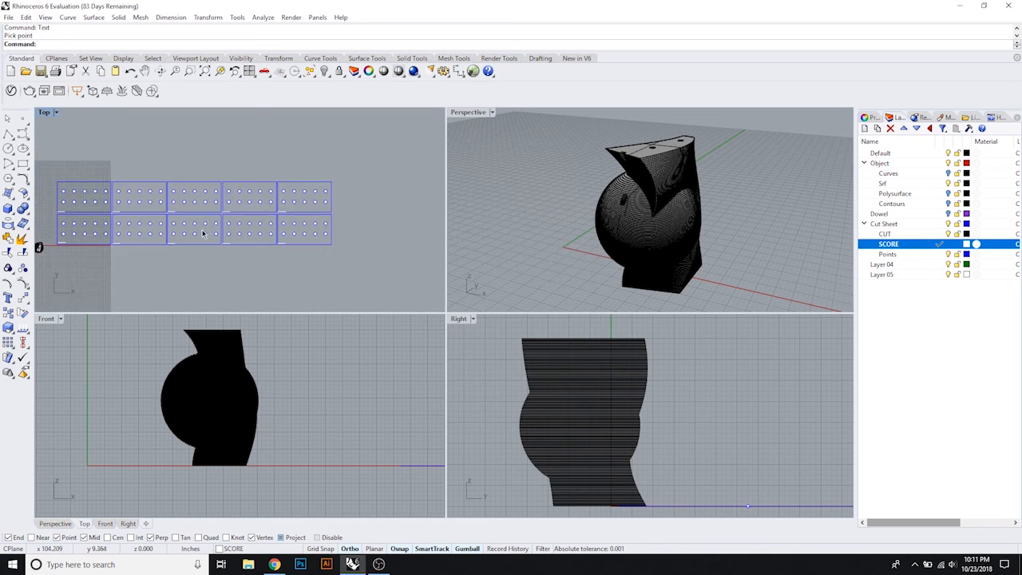
pyautogui.scroll(4, 78, 253)
pyautogui.click(157, 222)
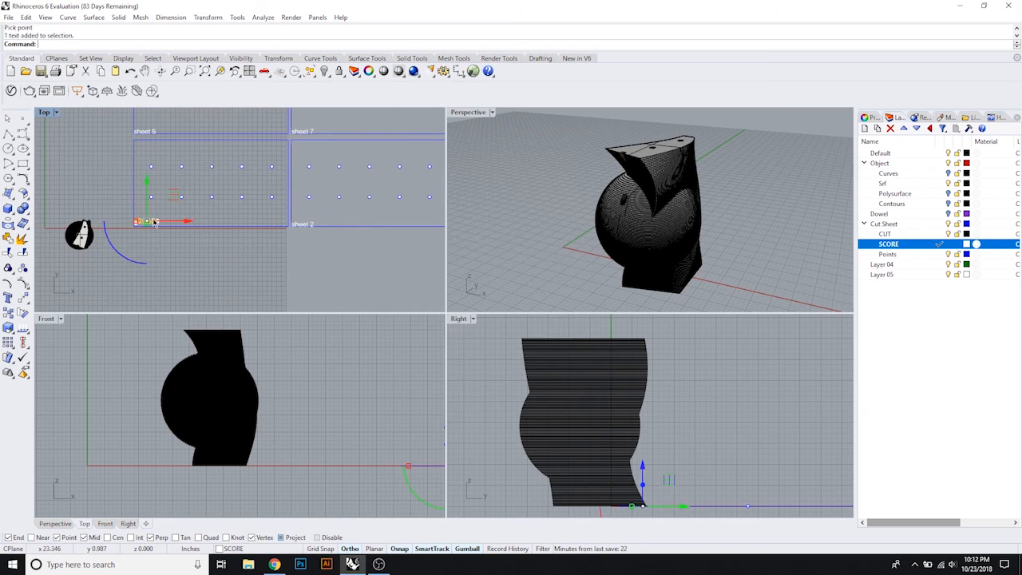
pyautogui.press('Delete')
pyautogui.press('Return')
pyautogui.write('s')
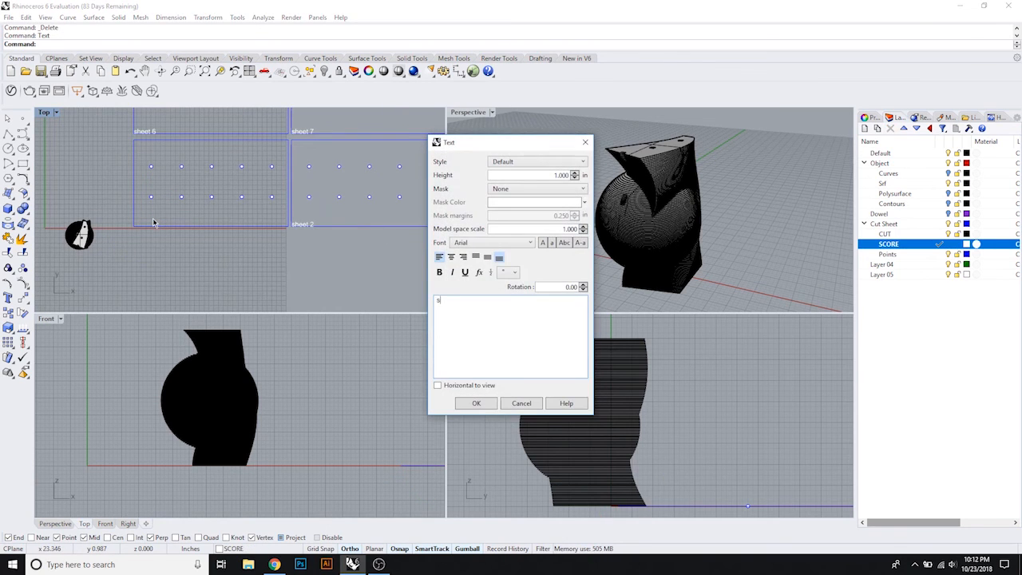
pyautogui.write('heet 1')
pyautogui.click(466, 404)
pyautogui.click(134, 228)
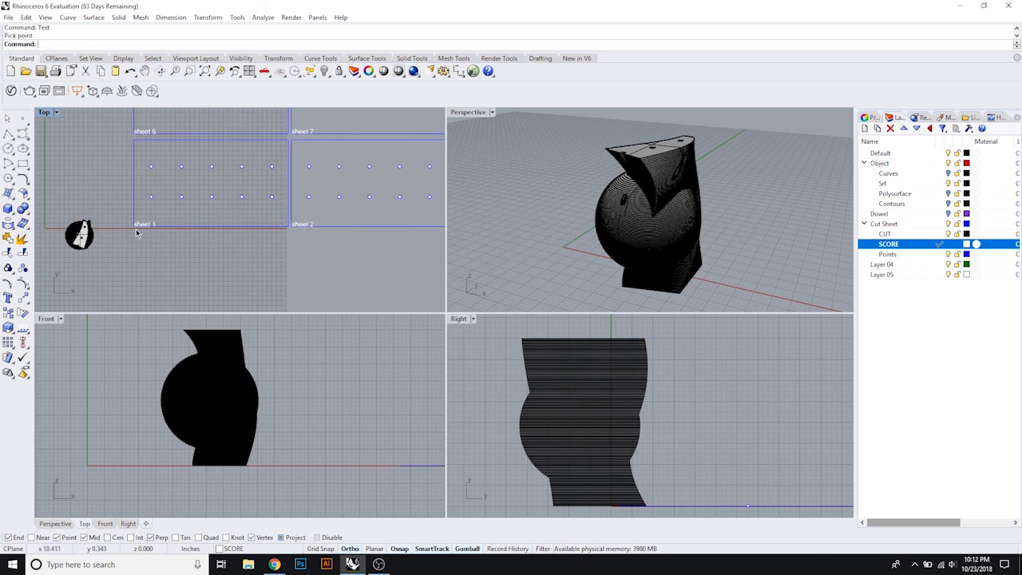
pyautogui.scroll(-6, 142, 253)
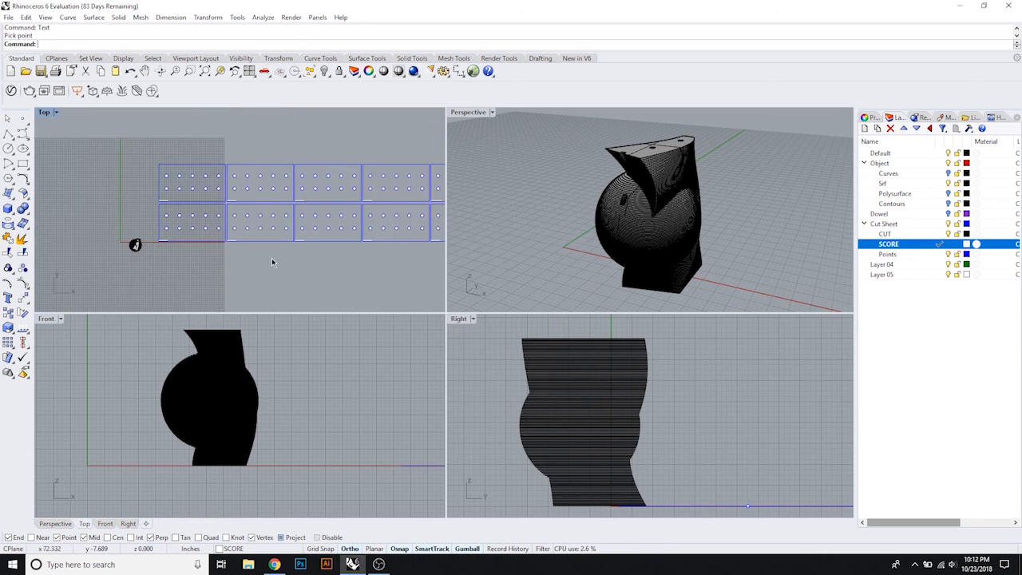